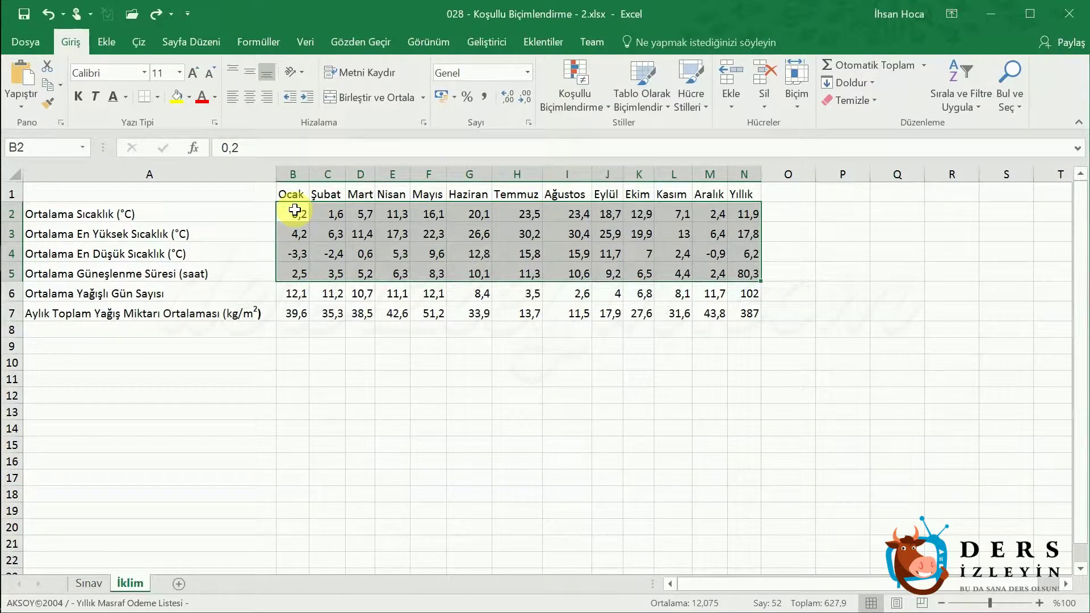
Step: Start a new conditional-formatting rule from Koşullu Biçimlendirme and move its dialog off the table
click(579, 107)
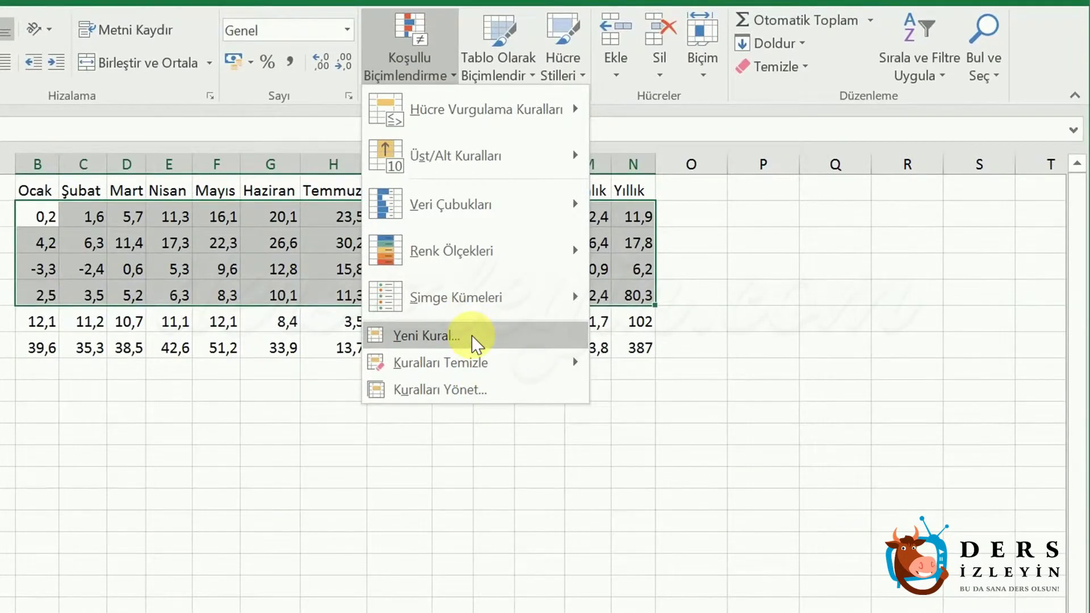
click(471, 335)
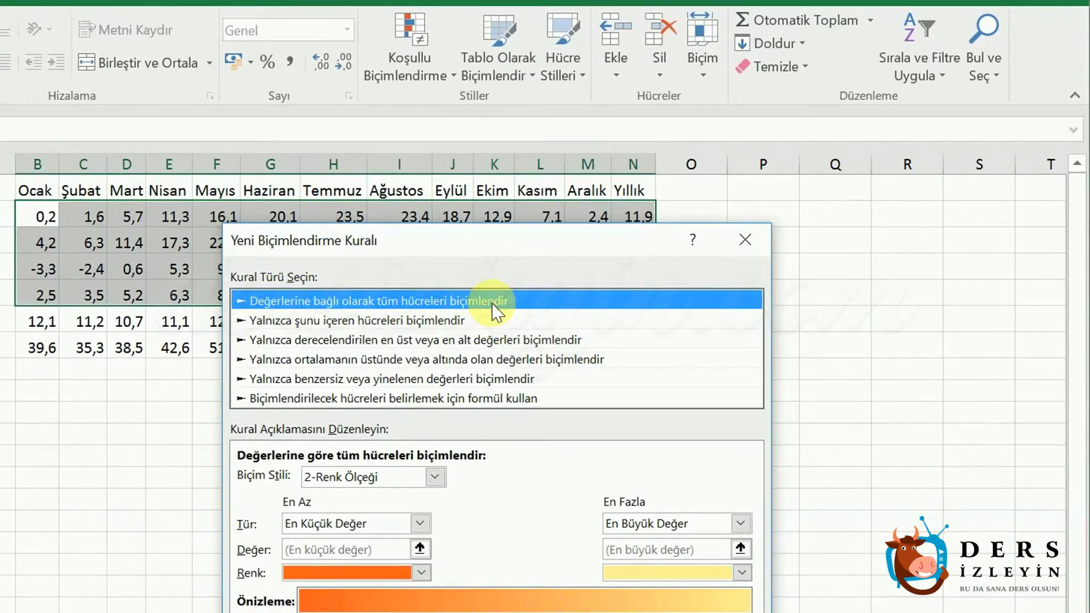
drag(506, 254, 553, 268)
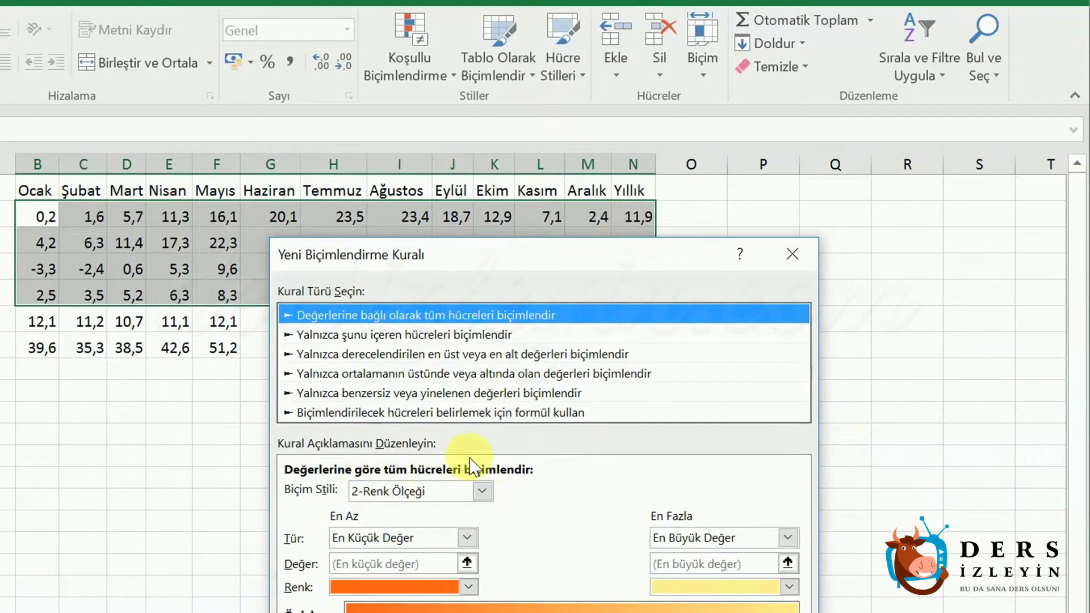
drag(462, 257, 672, 186)
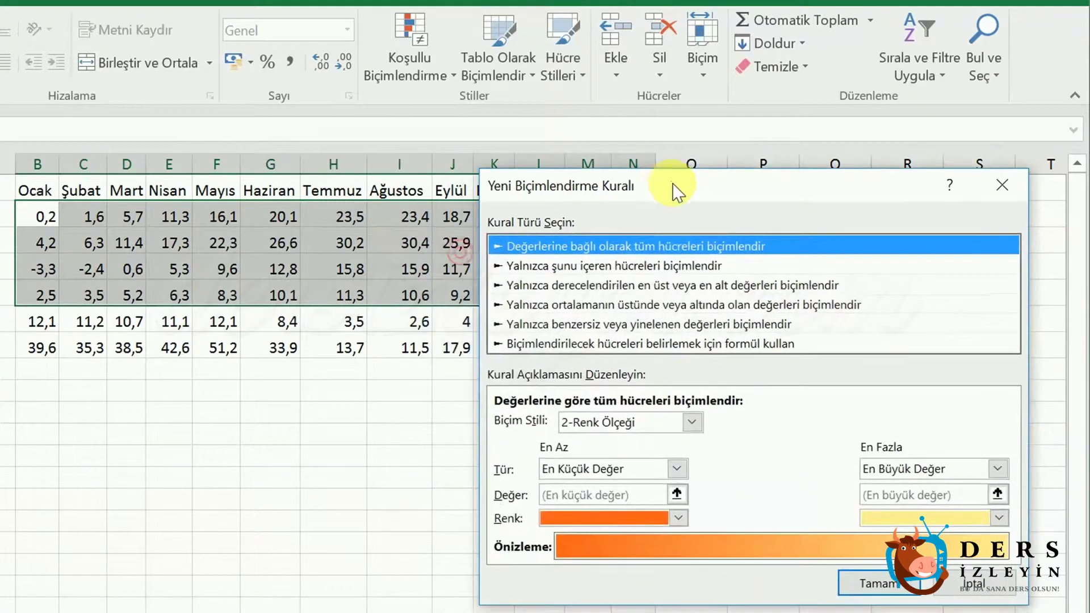
click(689, 423)
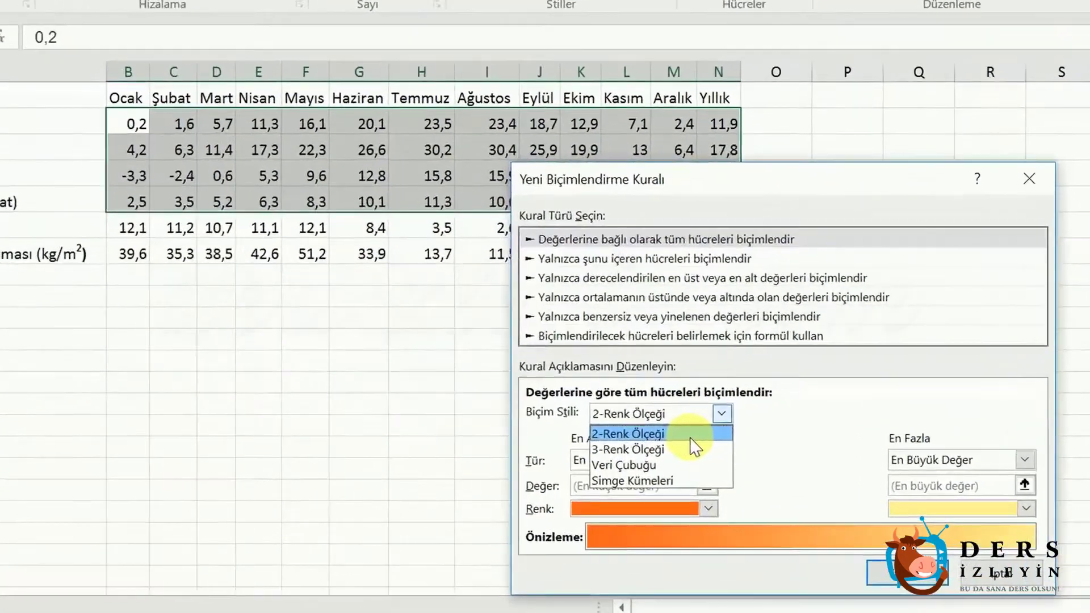
click(722, 454)
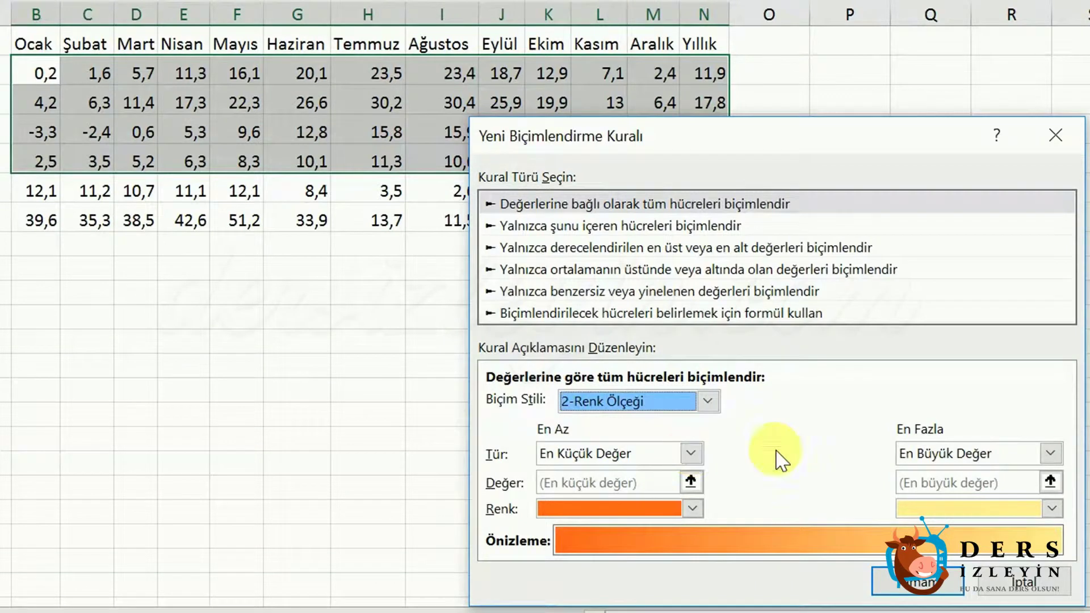
click(692, 453)
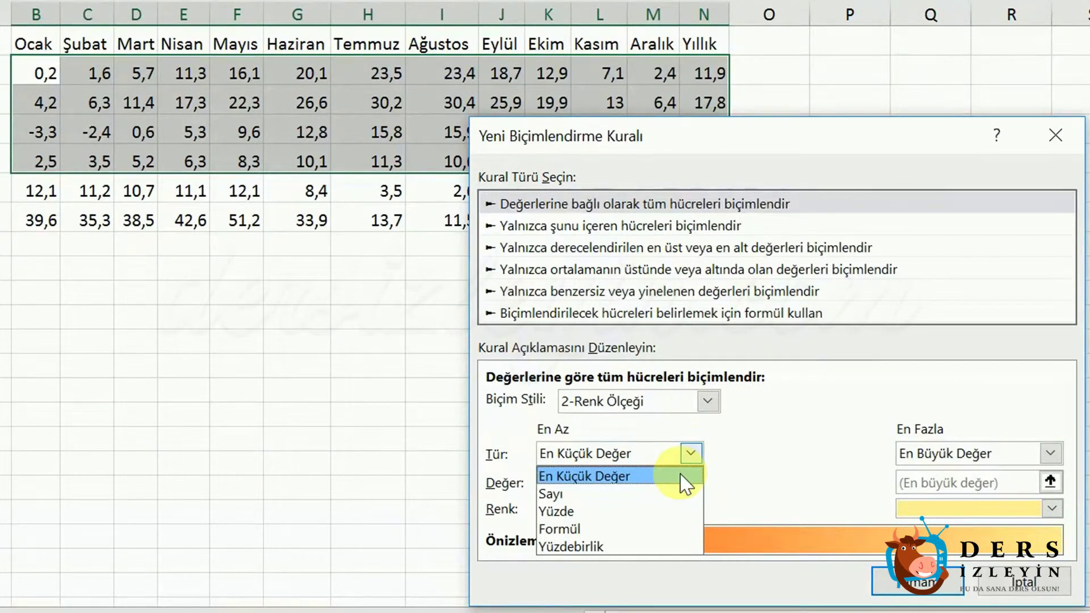
click(681, 477)
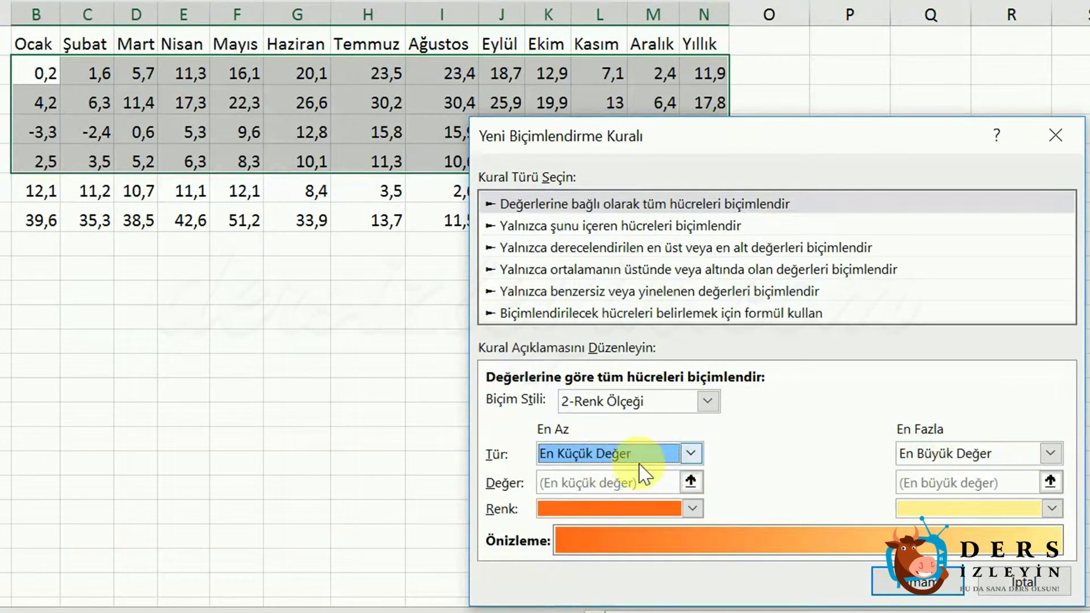
click(298, 220)
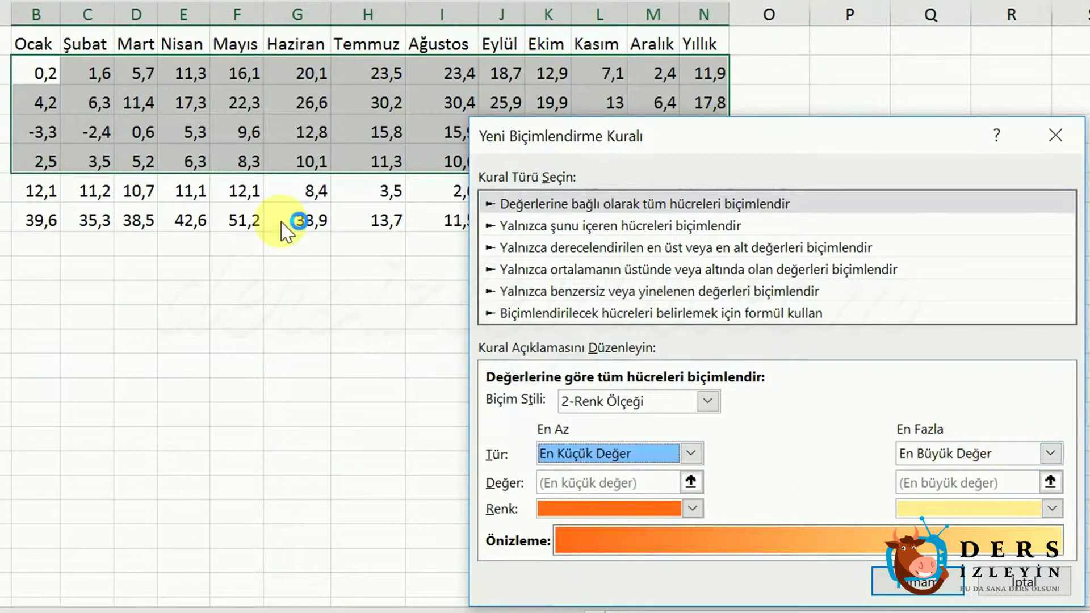
click(61, 74)
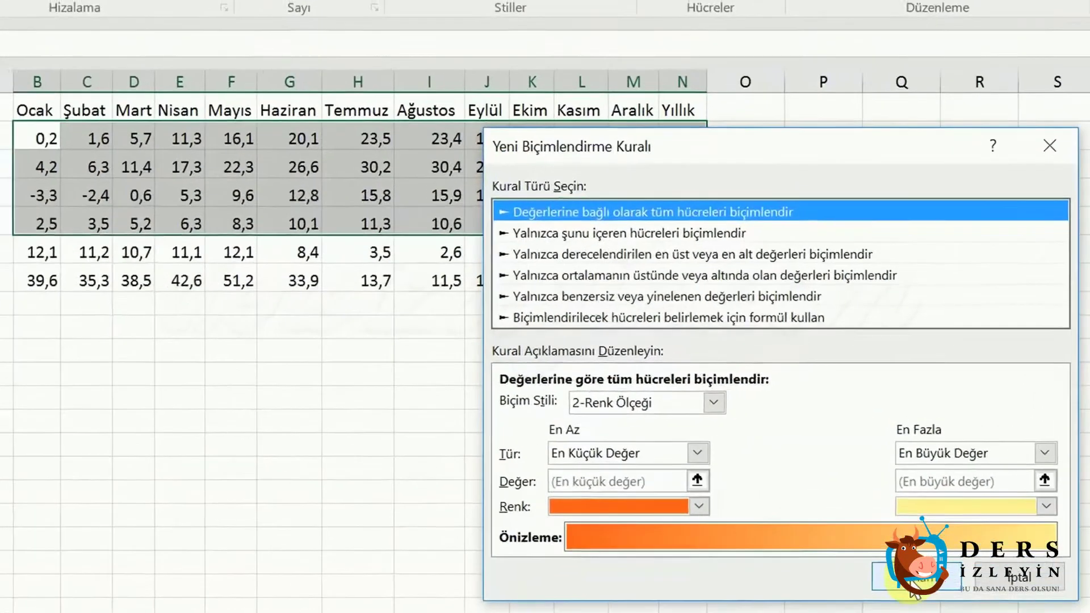
Step: Apply the 2-colour scale, then inspect the shading of cells 30,2, 30,4 and -3,3
click(904, 528)
click(393, 306)
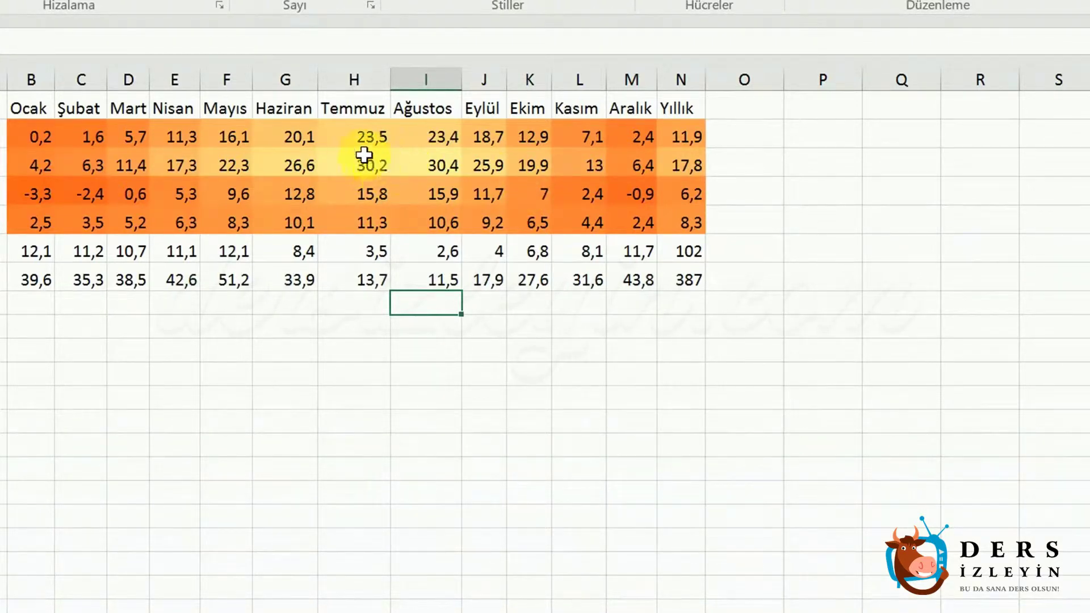
click(369, 163)
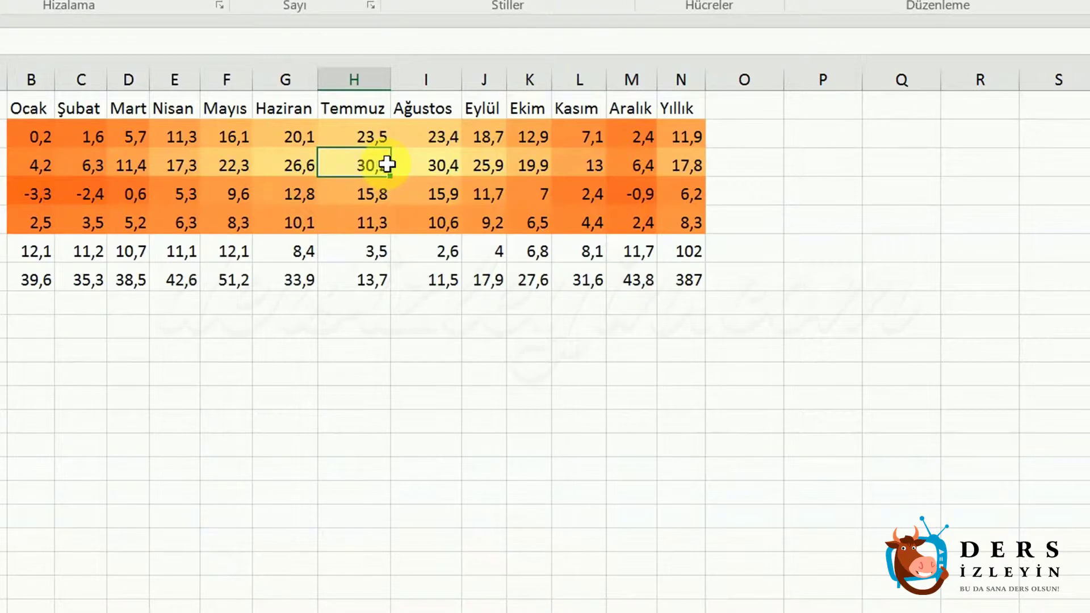
click(441, 155)
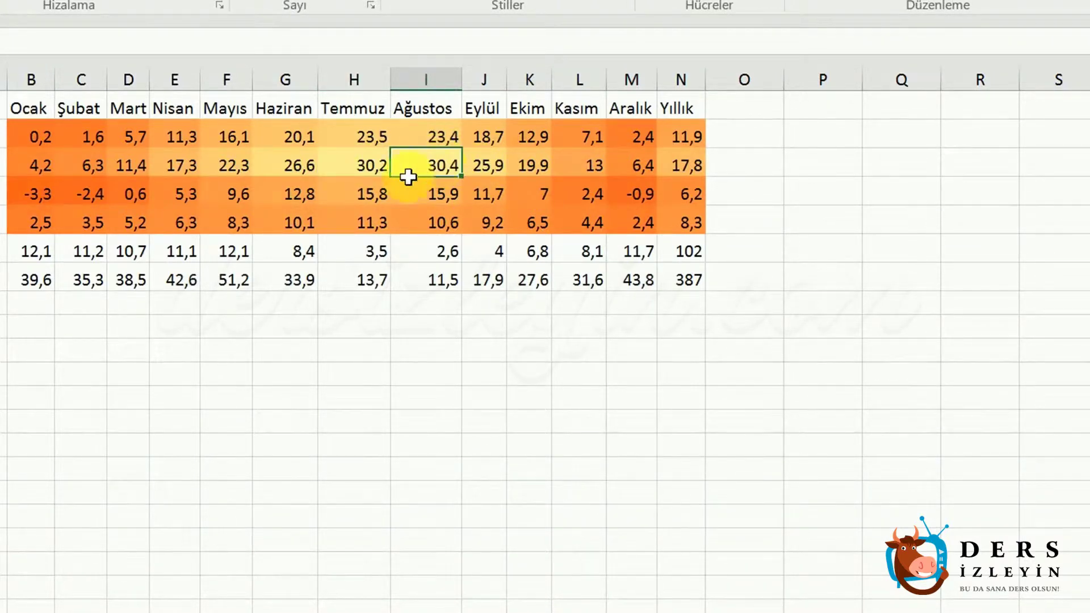
click(29, 185)
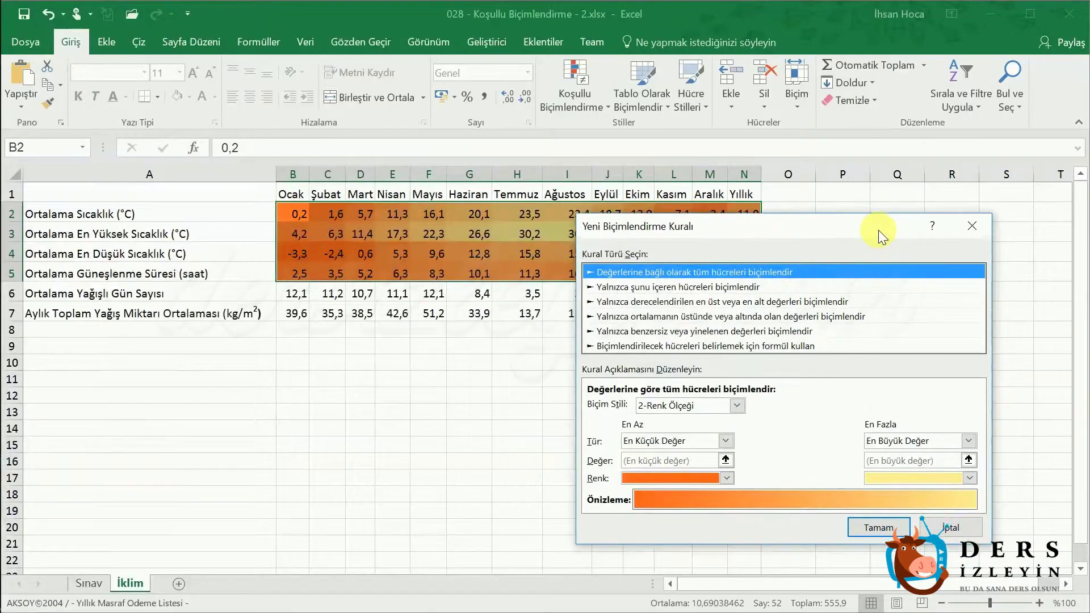
Step: Set the scale's minimum type to Sayı with value 0
click(726, 437)
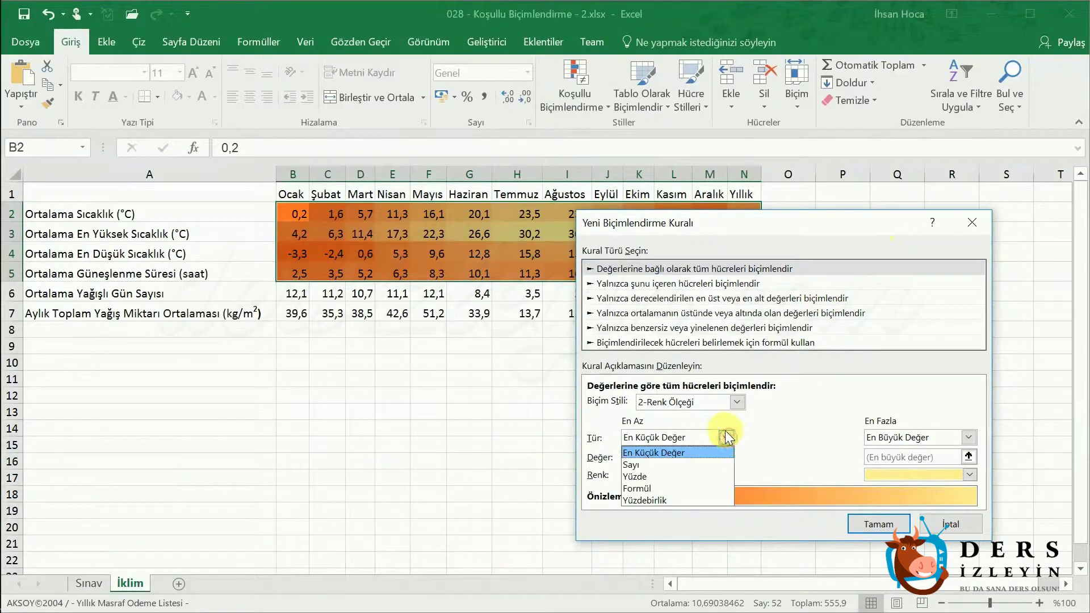
click(726, 437)
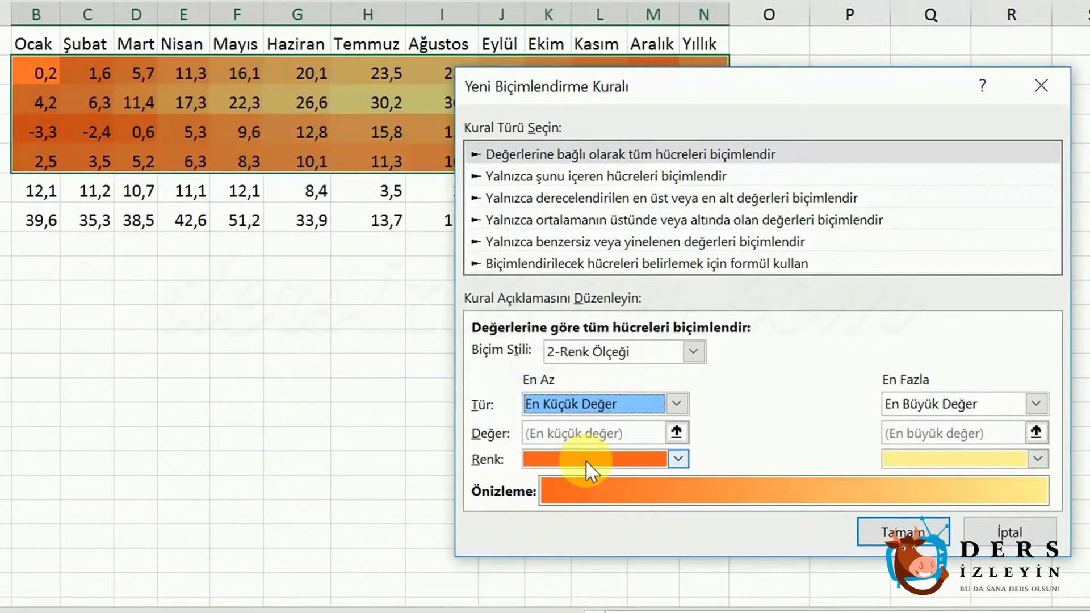
click(677, 404)
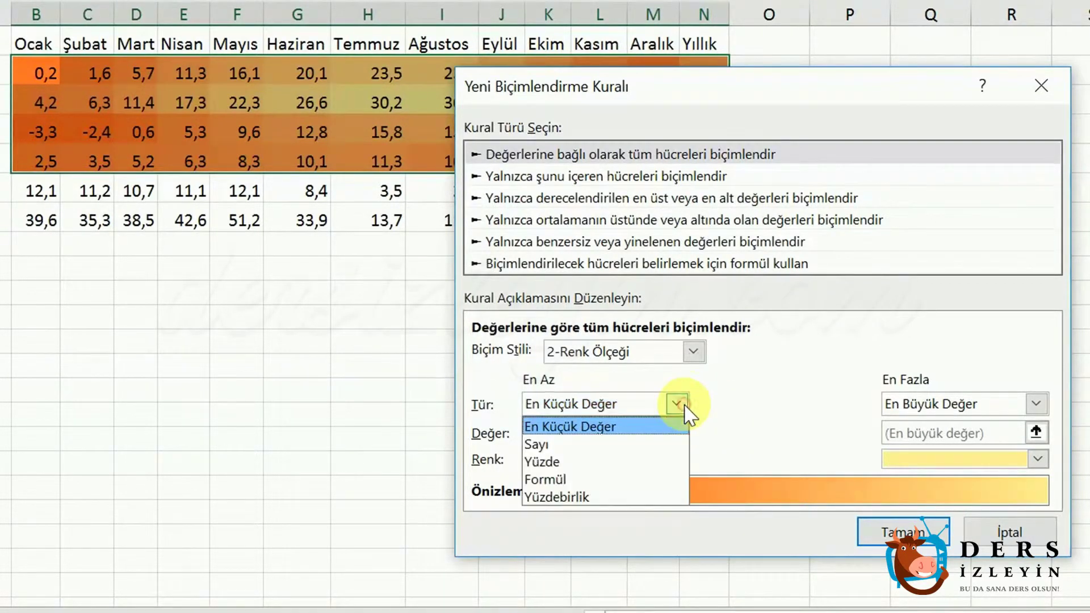
click(590, 443)
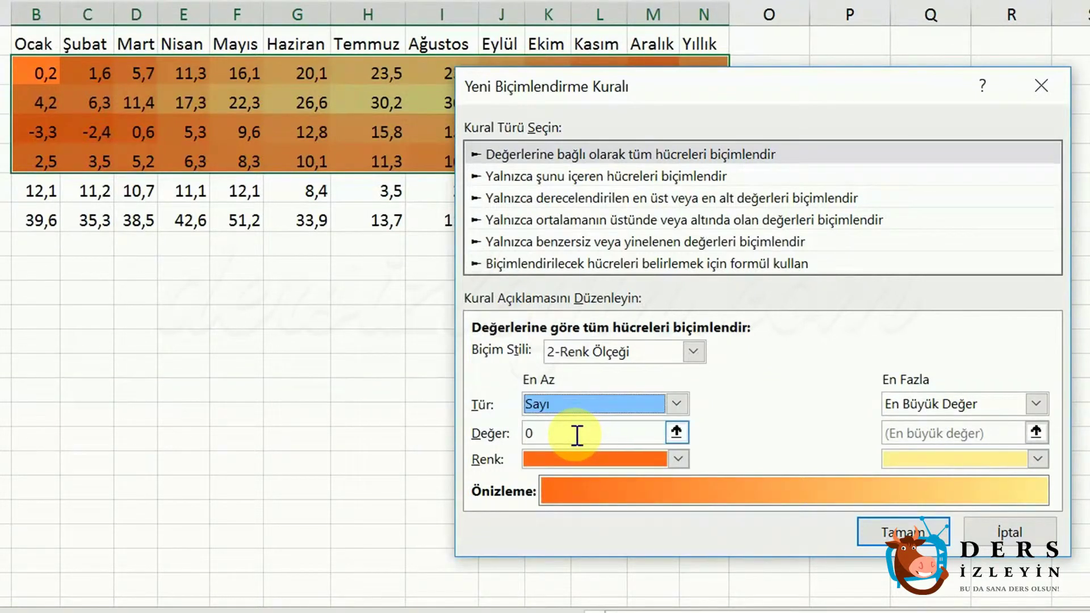
click(576, 435)
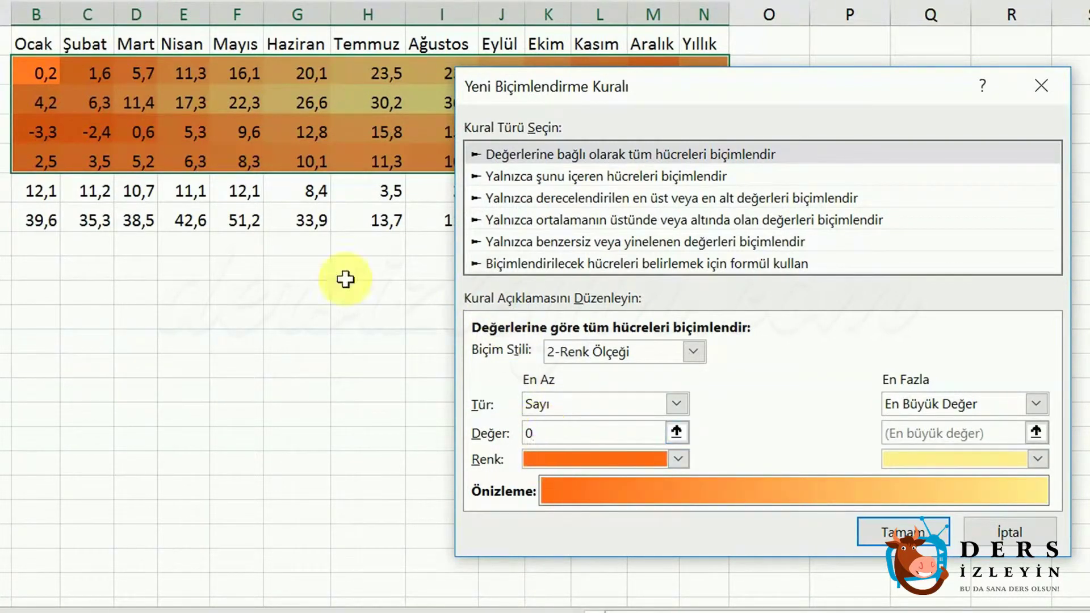
drag(554, 433, 532, 434)
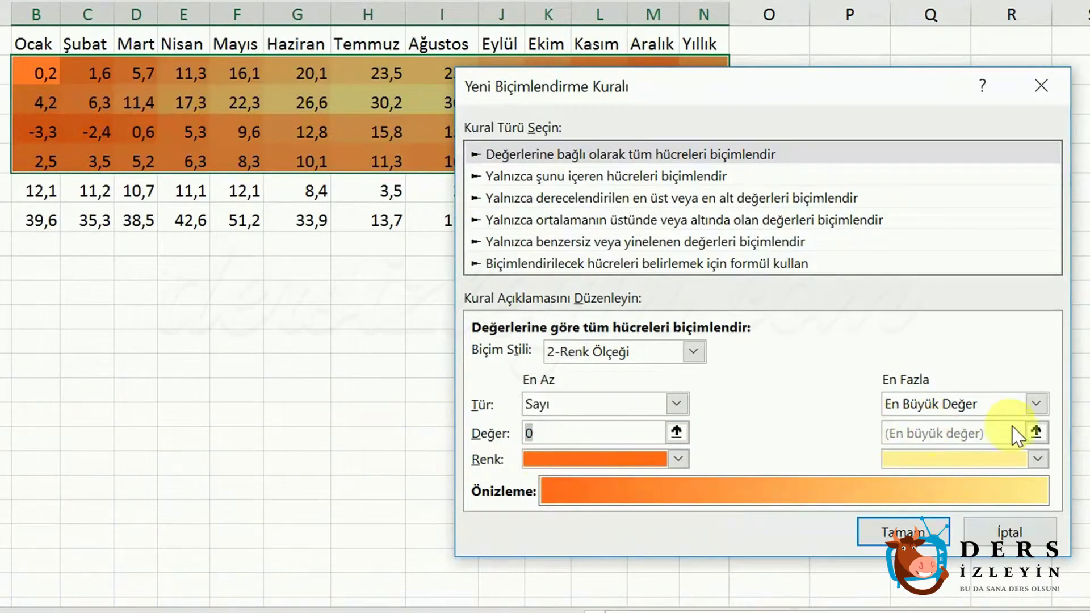
Step: Set the maximum type to Sayı with value 25 and confirm the rule
click(1037, 403)
click(947, 449)
click(934, 431)
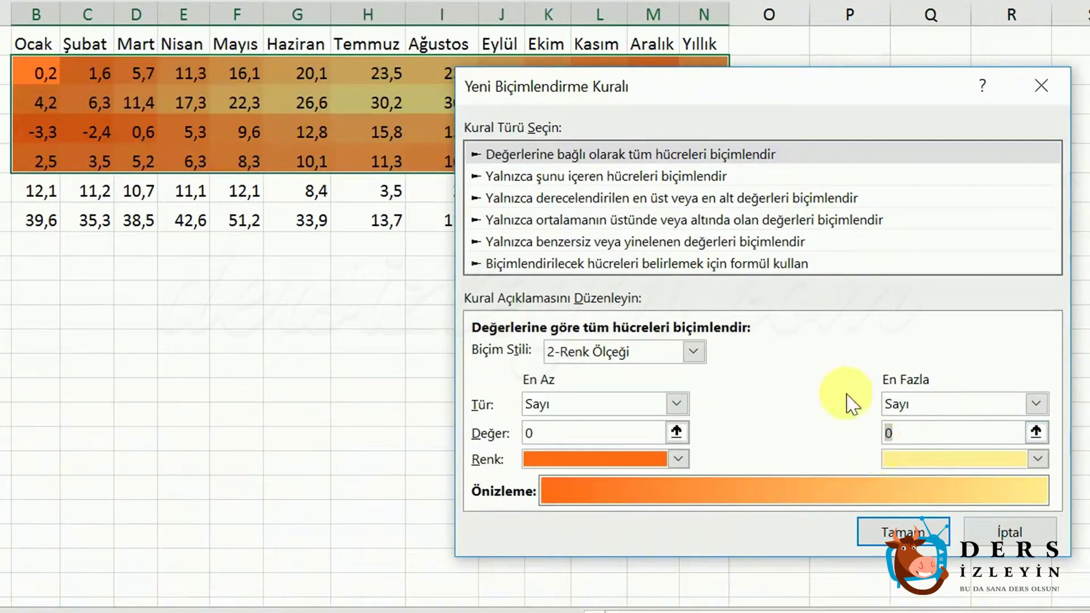
mouse_move(766, 79)
mouse_down()
mouse_move(800, 250)
mouse_move(766, 236)
mouse_move(827, 73)
mouse_move(802, 68)
mouse_up()
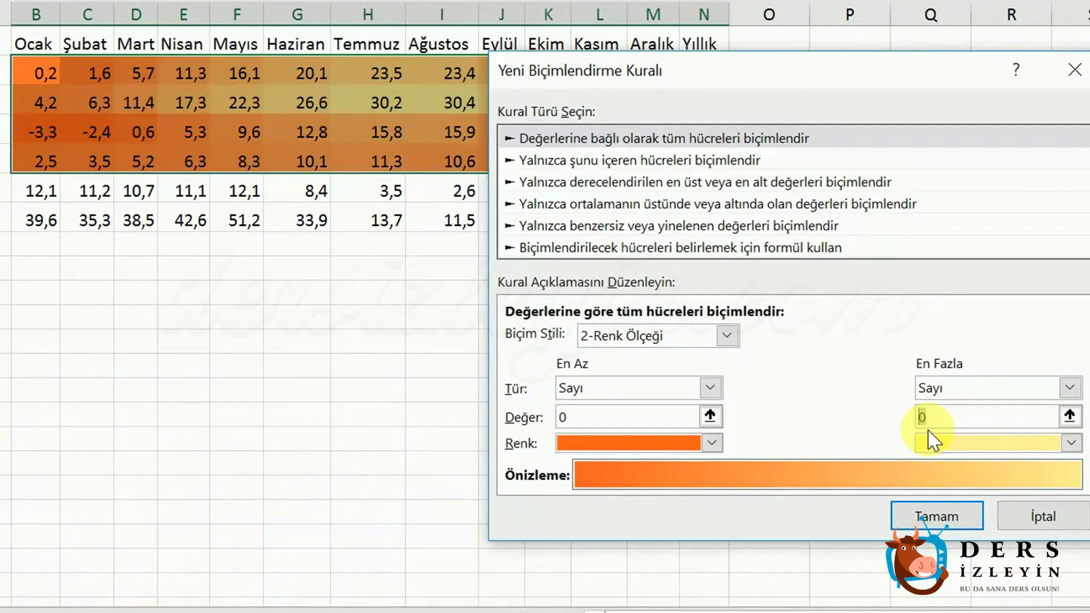
click(963, 418)
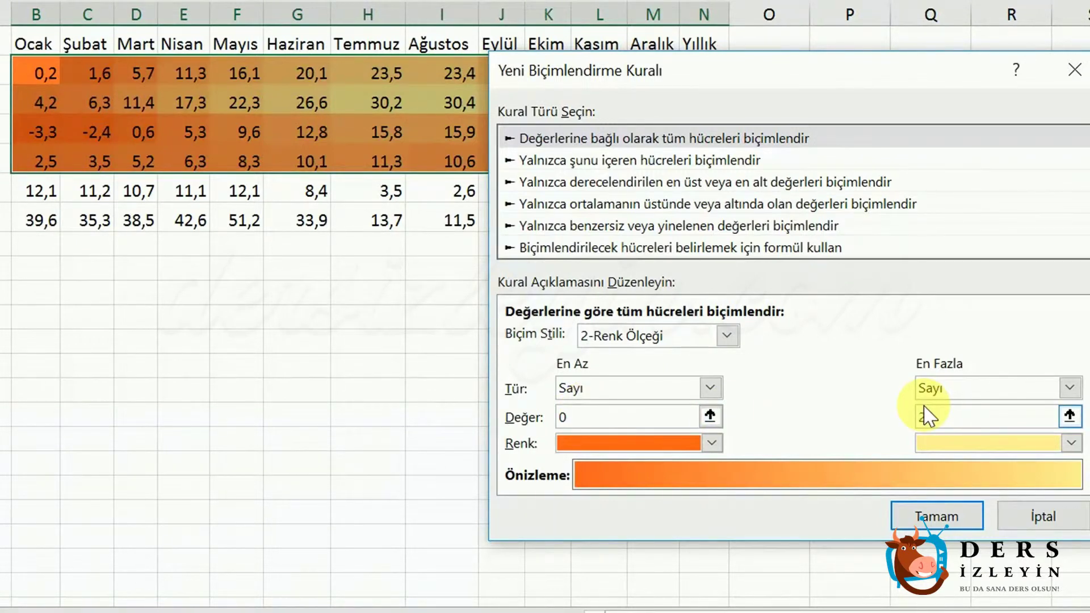
click(953, 518)
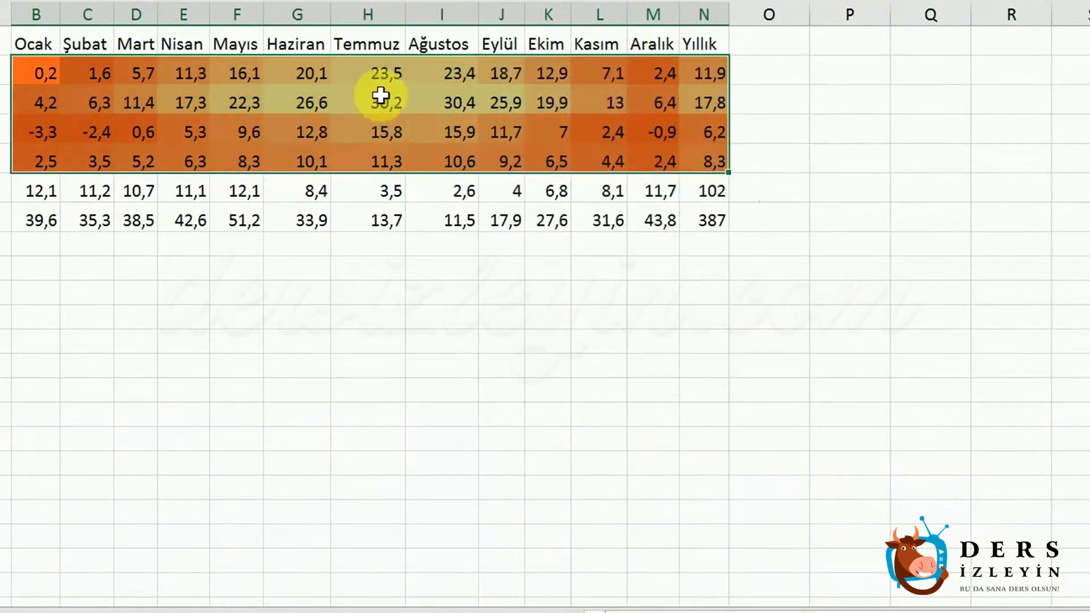
Step: Compare the shading of the Haziran–Ağustos highs, the Ocak–Şubat lows and the column M cells
click(368, 83)
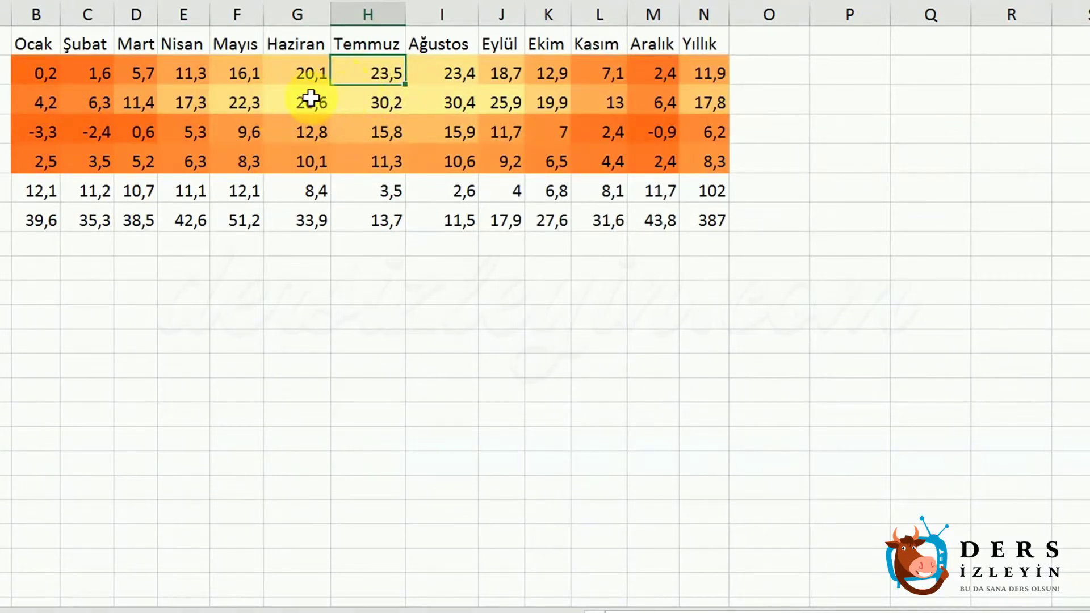
drag(310, 99, 440, 103)
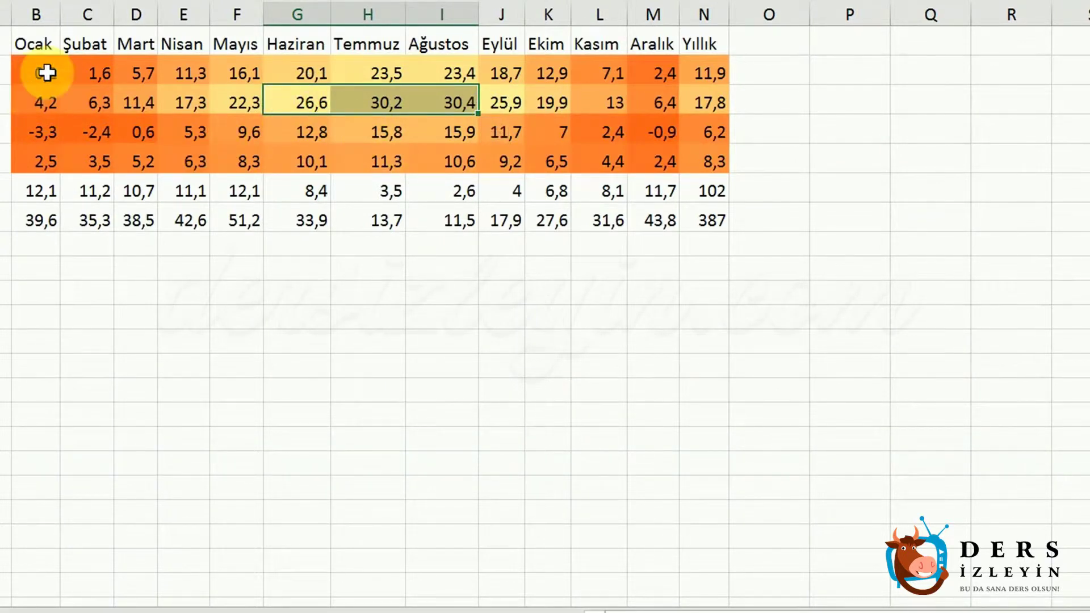
drag(42, 132, 132, 135)
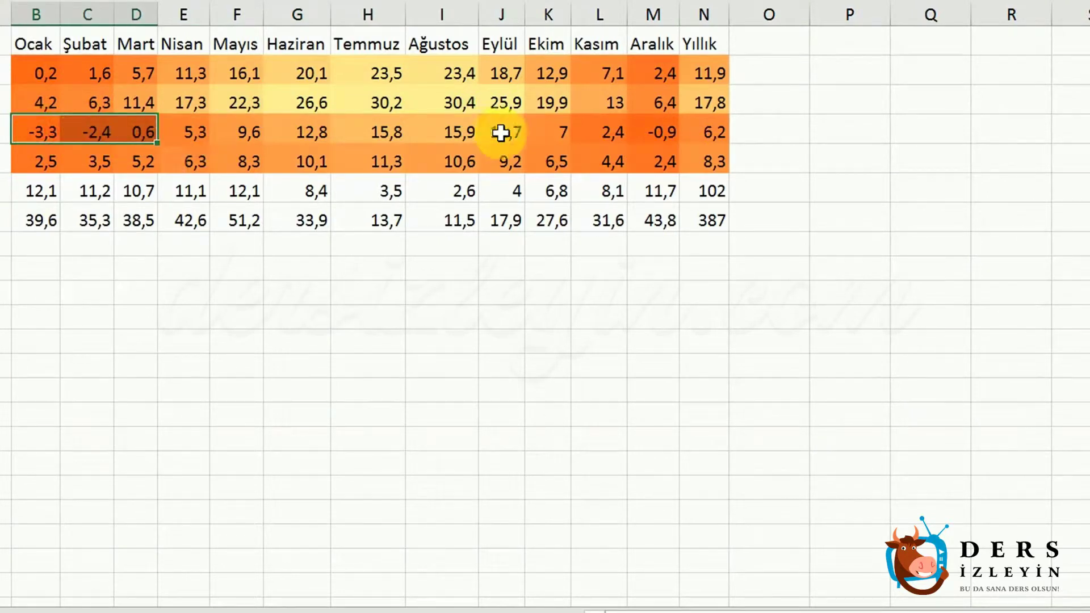
click(661, 133)
click(663, 72)
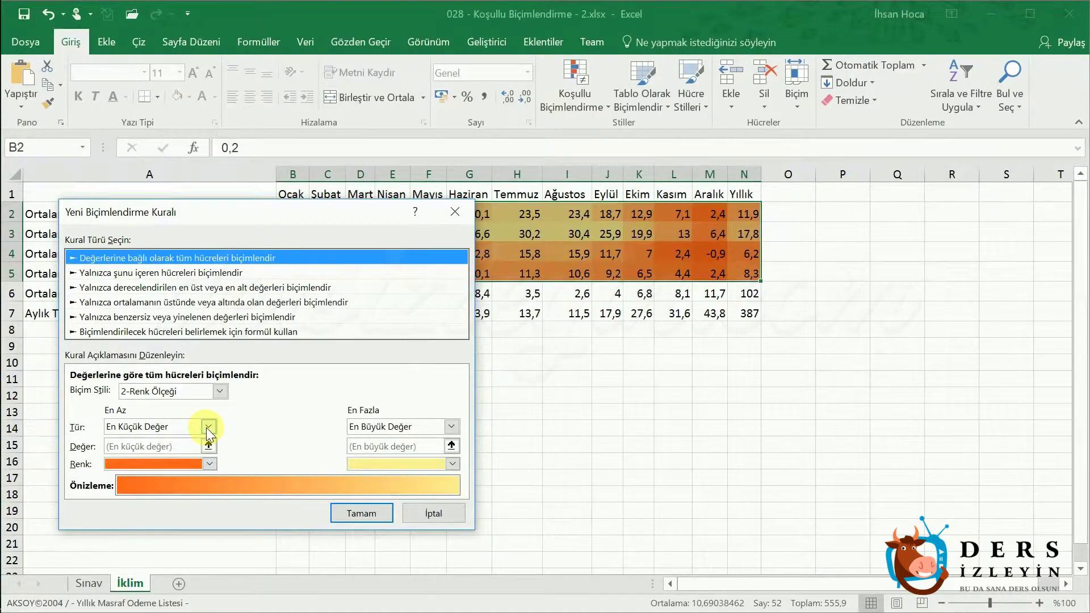
Step: Set the scale's minimum type to Yüzde with value 10
drag(282, 223, 741, 229)
click(666, 433)
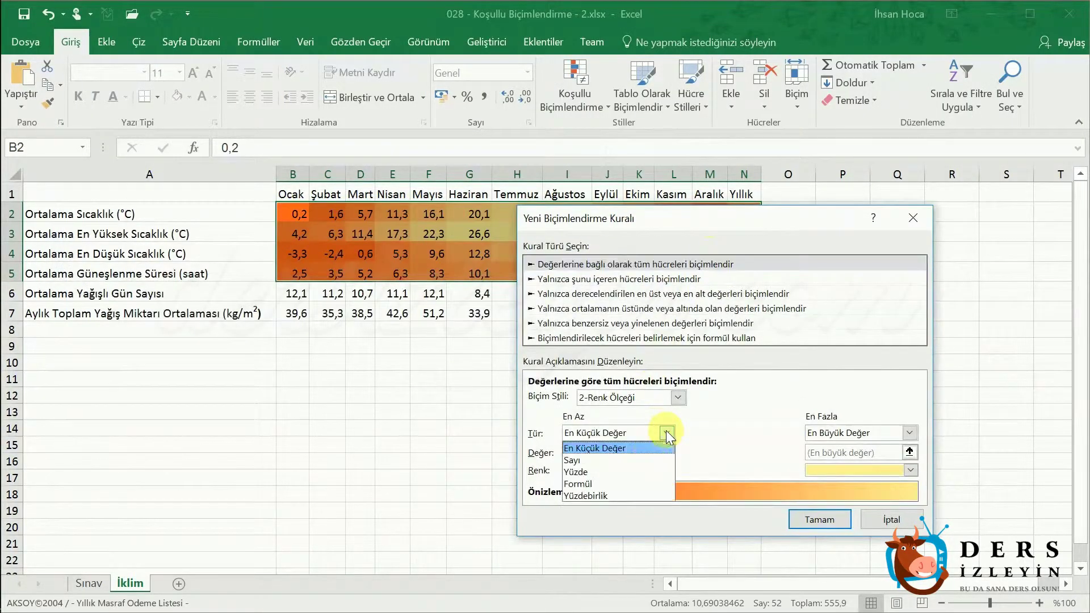
click(585, 471)
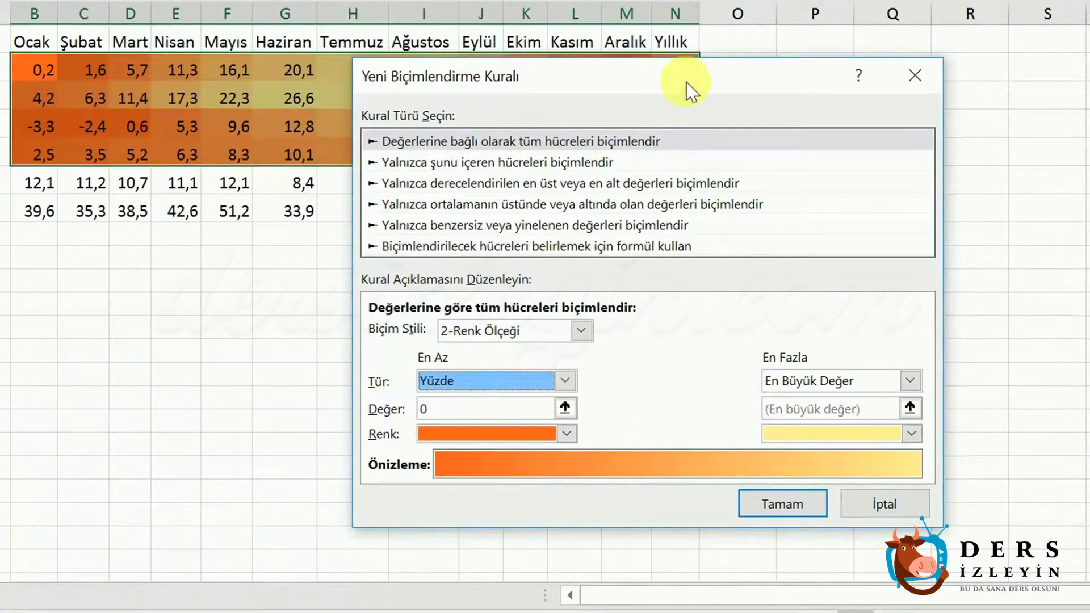
drag(665, 86, 794, 99)
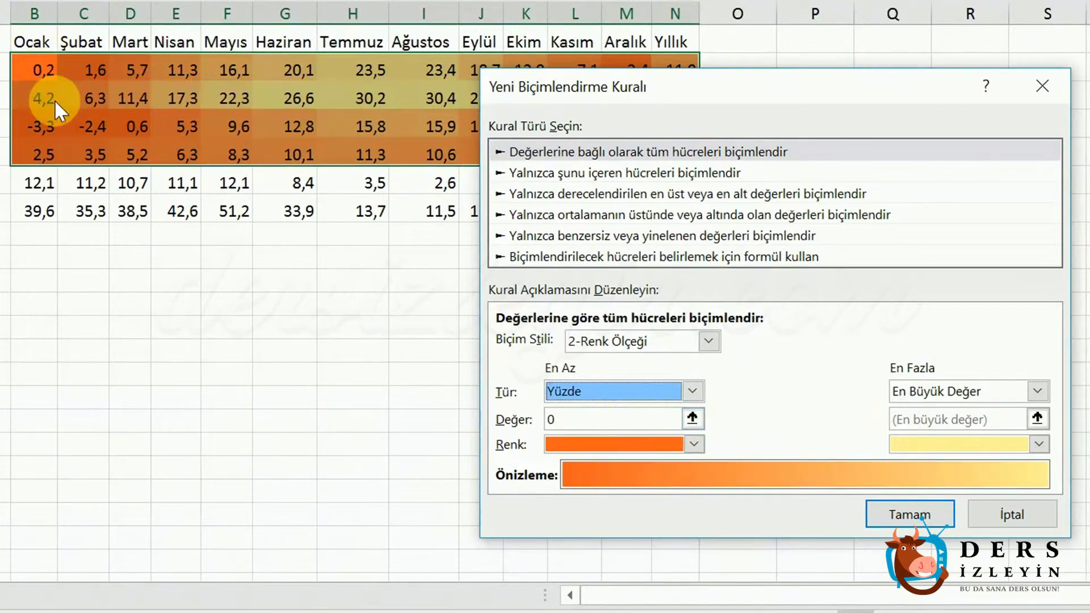
double_click(570, 420)
text(10)
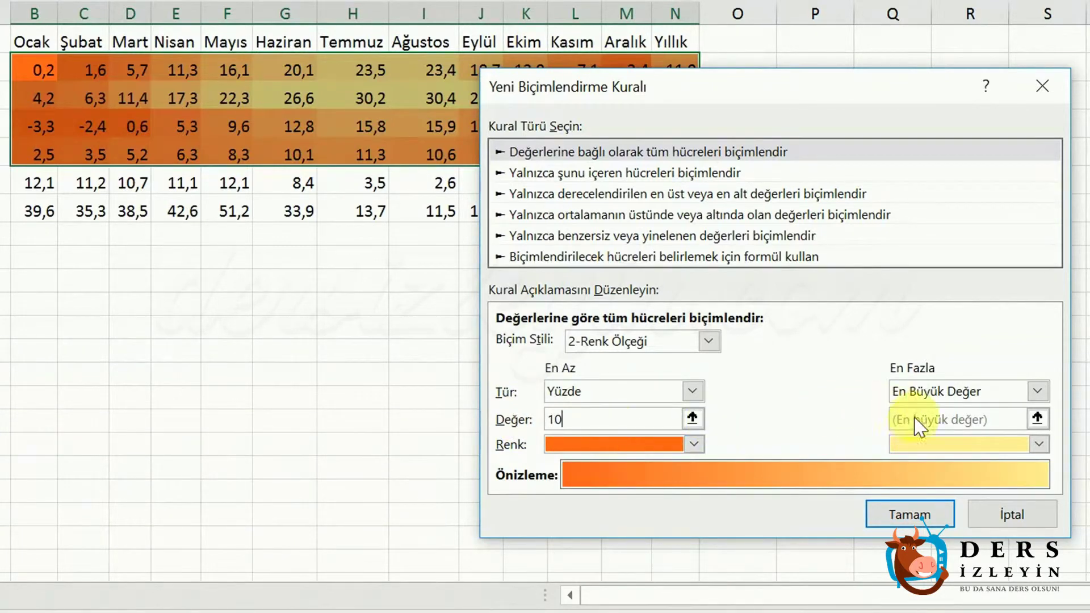
Step: Set the maximum type to Yüzde with value 70 and confirm the rule
click(1038, 391)
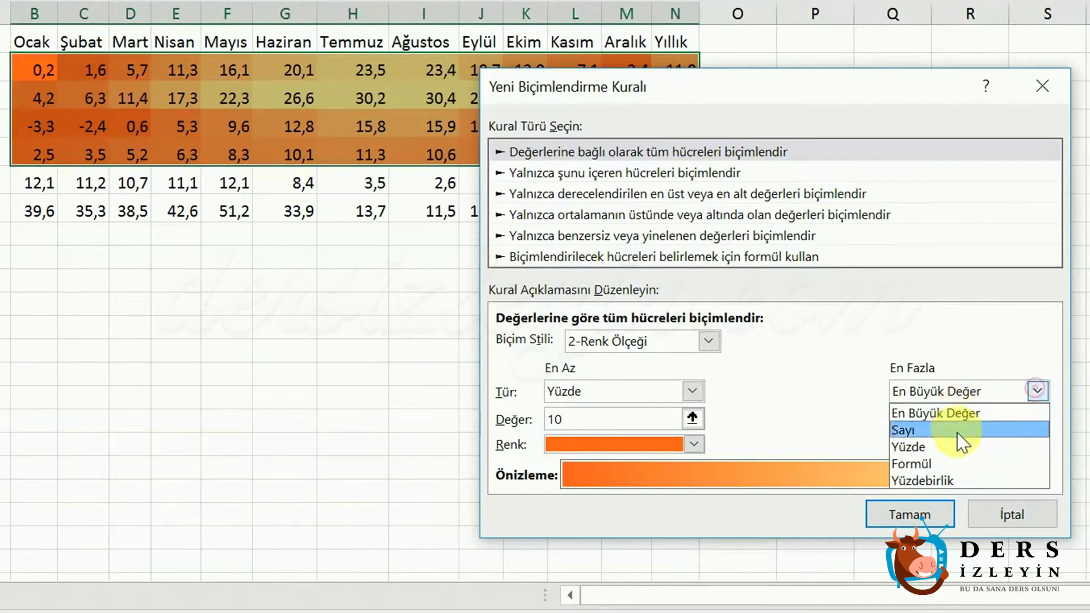
click(940, 446)
double_click(941, 420)
text(70)
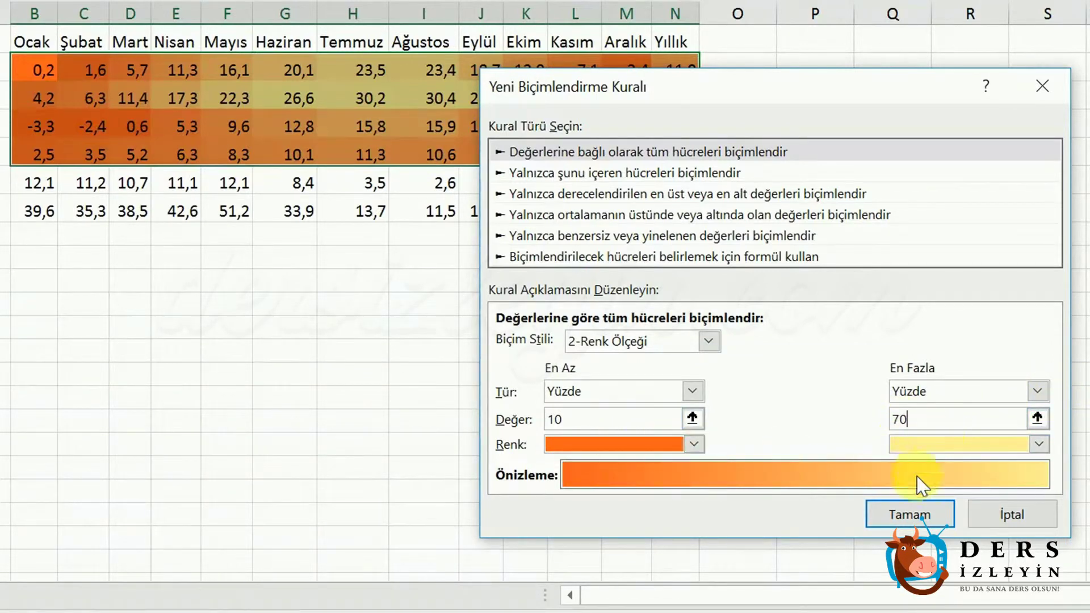
click(916, 516)
Step: Select H3 and the Haziran–Eylül maximum temperatures to compare their colours
click(365, 102)
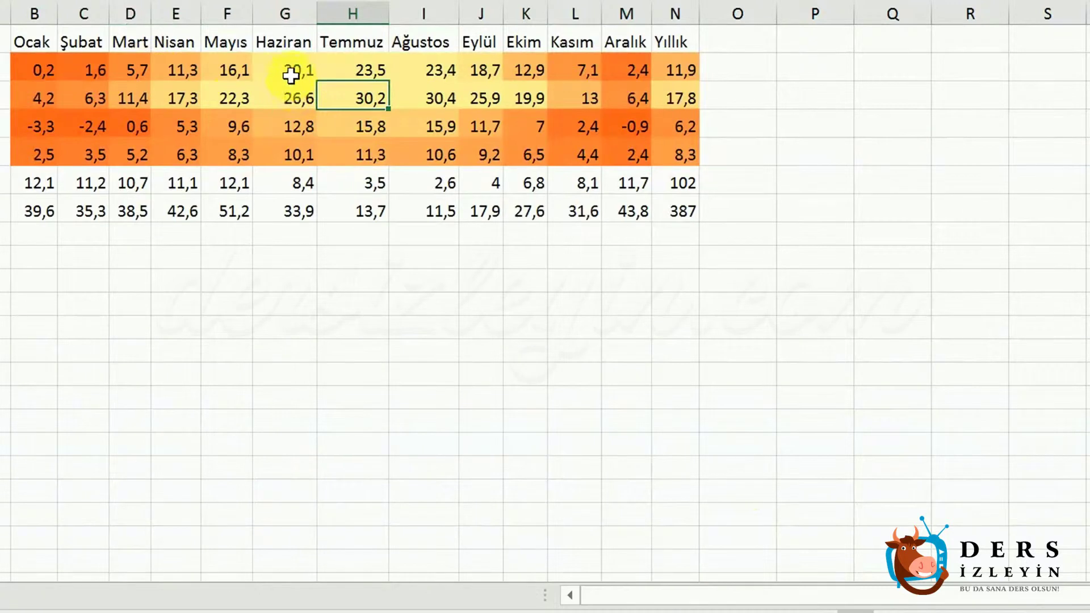
drag(292, 98, 478, 99)
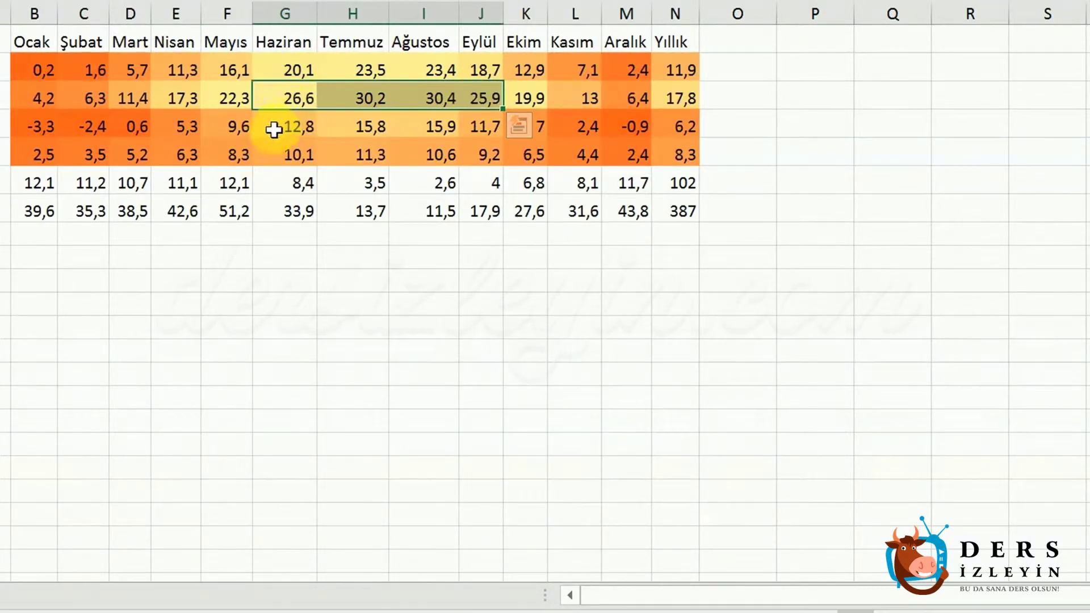
drag(139, 70, 230, 70)
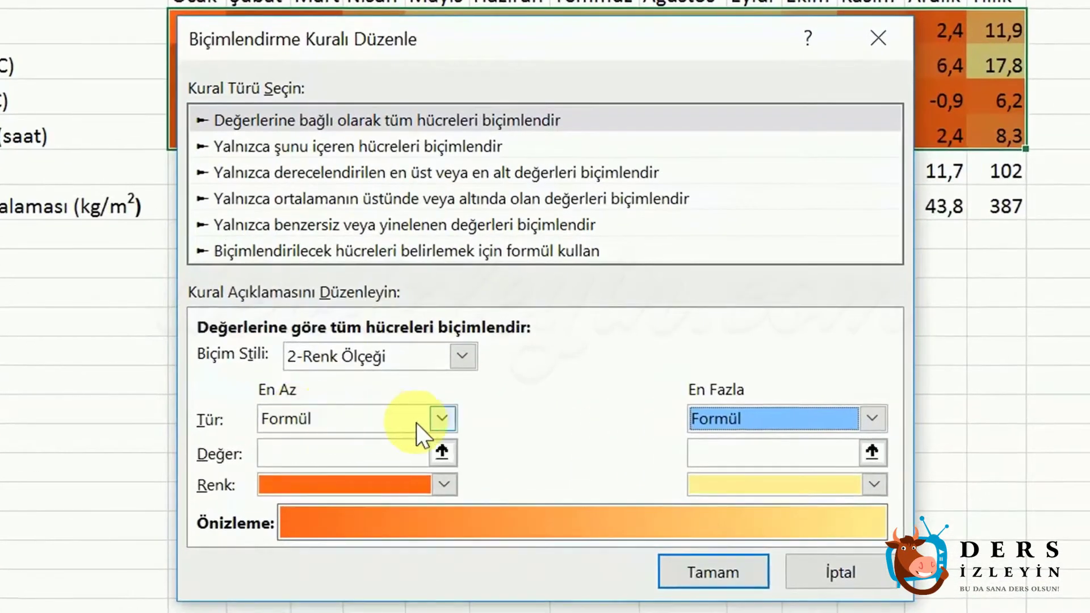
Step: Keep both endpoint types on Formül with empty values and apply the rule
click(431, 434)
click(447, 416)
click(447, 416)
click(363, 423)
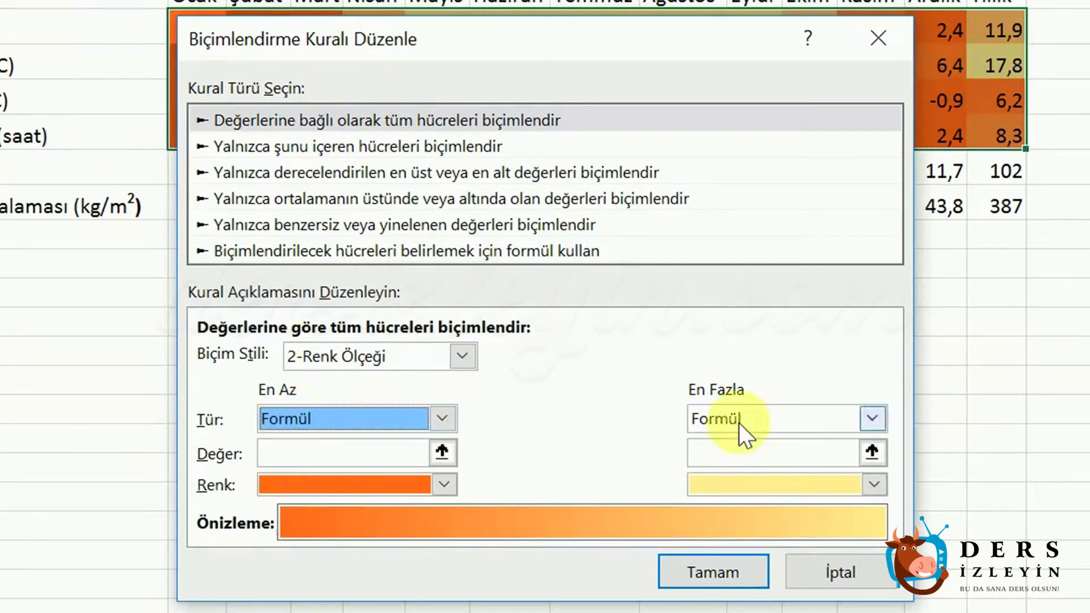
click(607, 413)
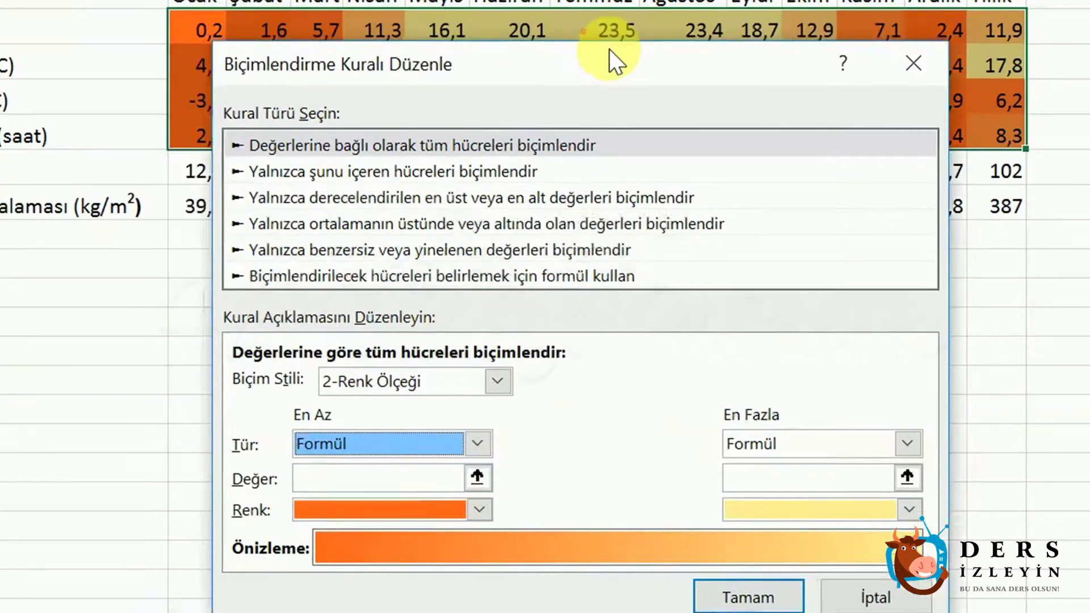
drag(587, 38, 820, 74)
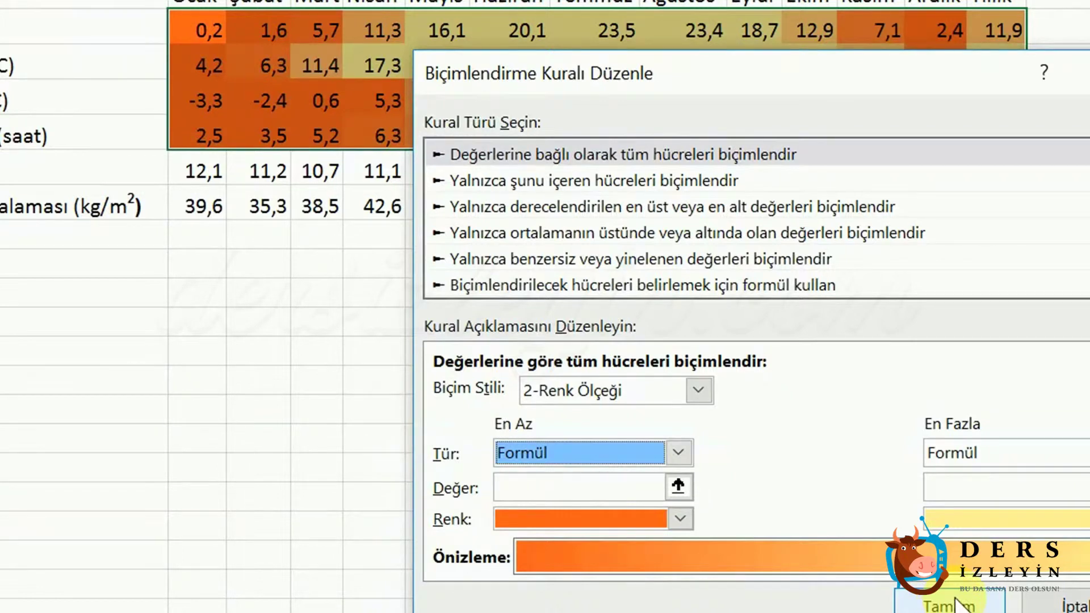
click(956, 605)
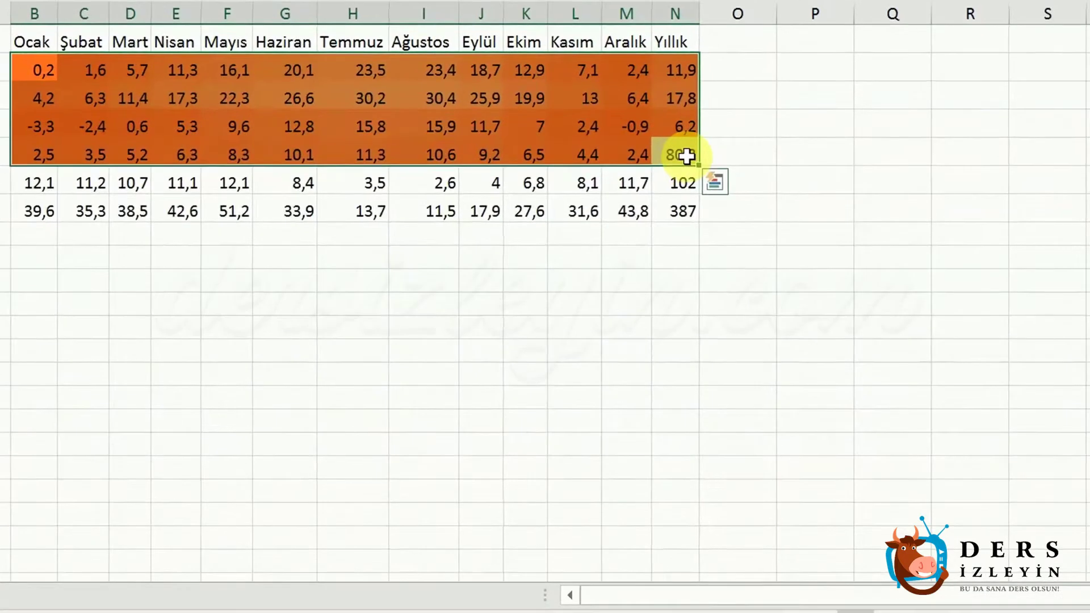
Step: Reselect B2:N5 and open its colour-scale rule for editing from the rules manager
click(662, 149)
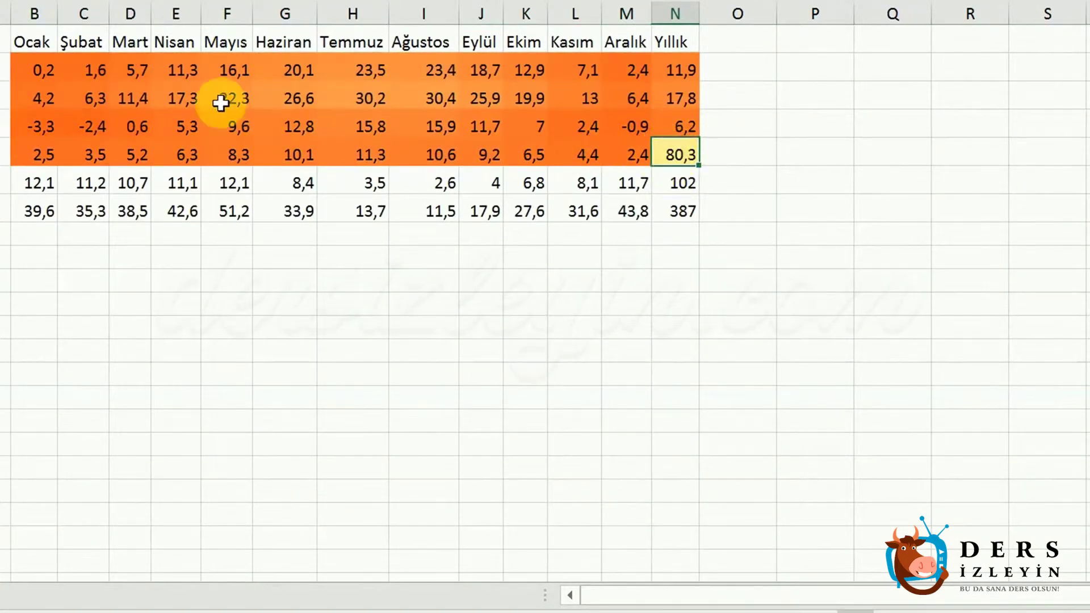
drag(44, 71, 685, 151)
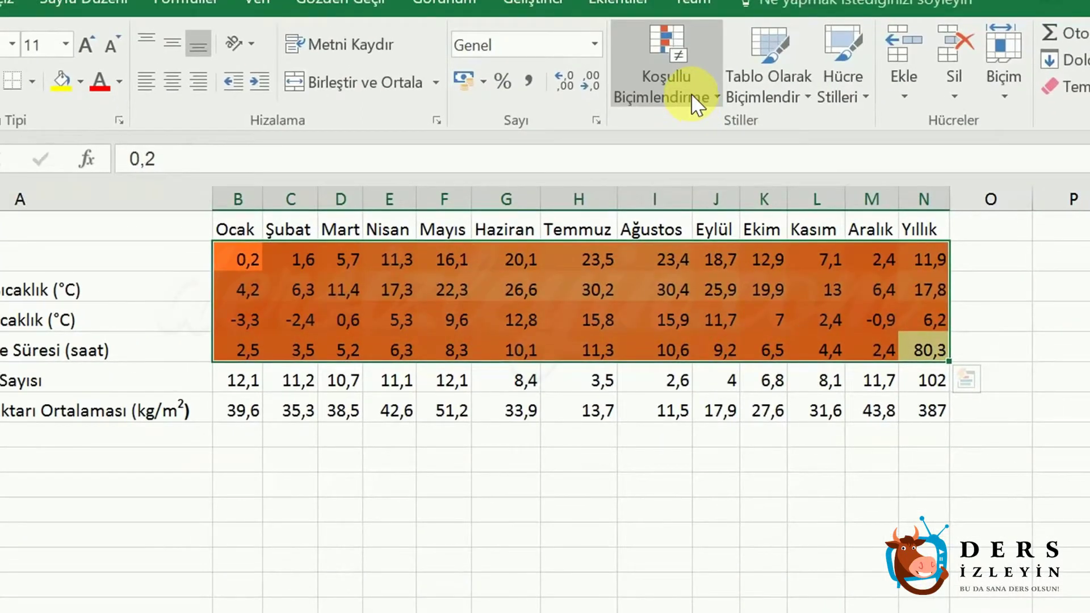
click(692, 100)
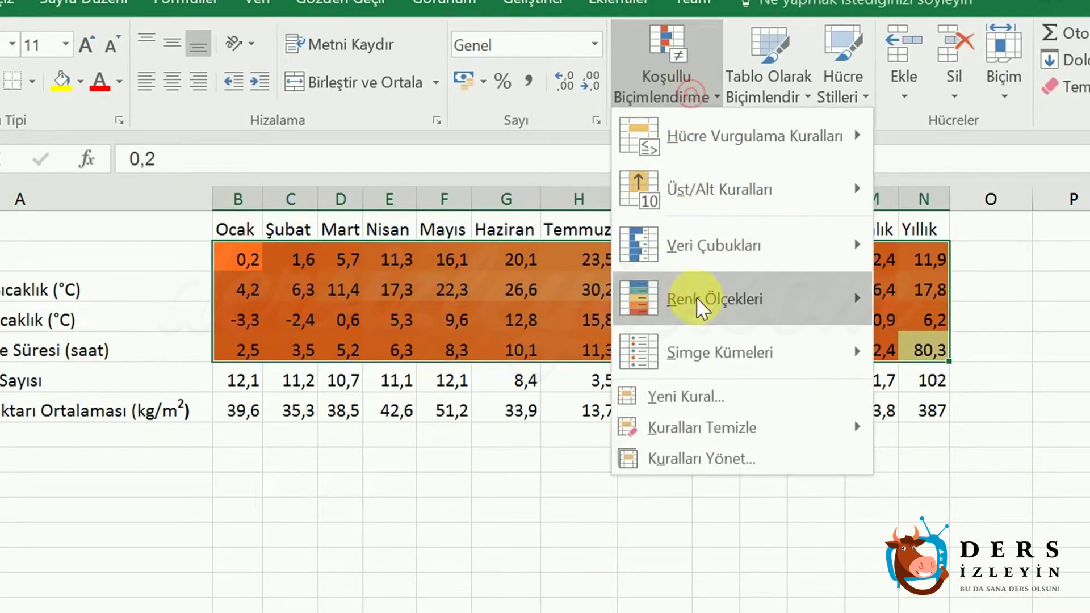
click(727, 457)
double_click(294, 392)
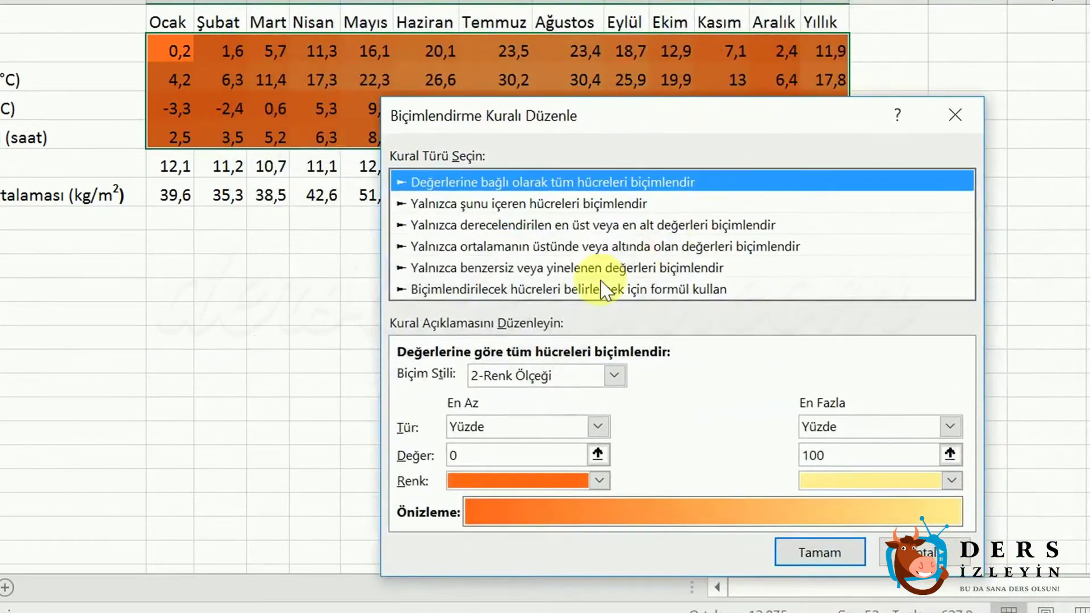
Step: Set both endpoints to Yüzdebirlik, 10 and 90, then confirm and apply
click(597, 426)
click(512, 513)
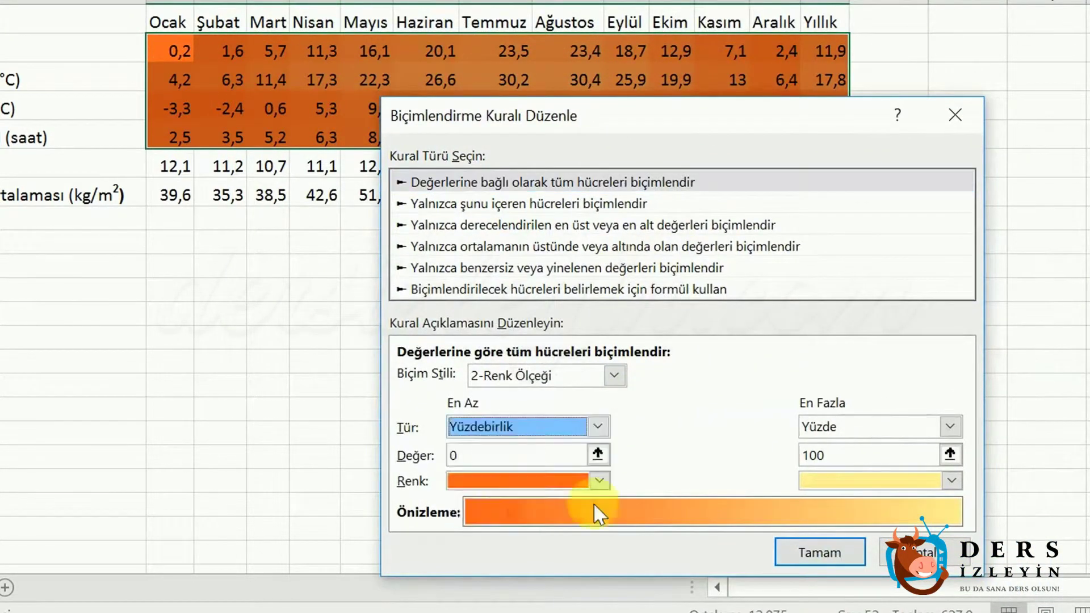
click(949, 427)
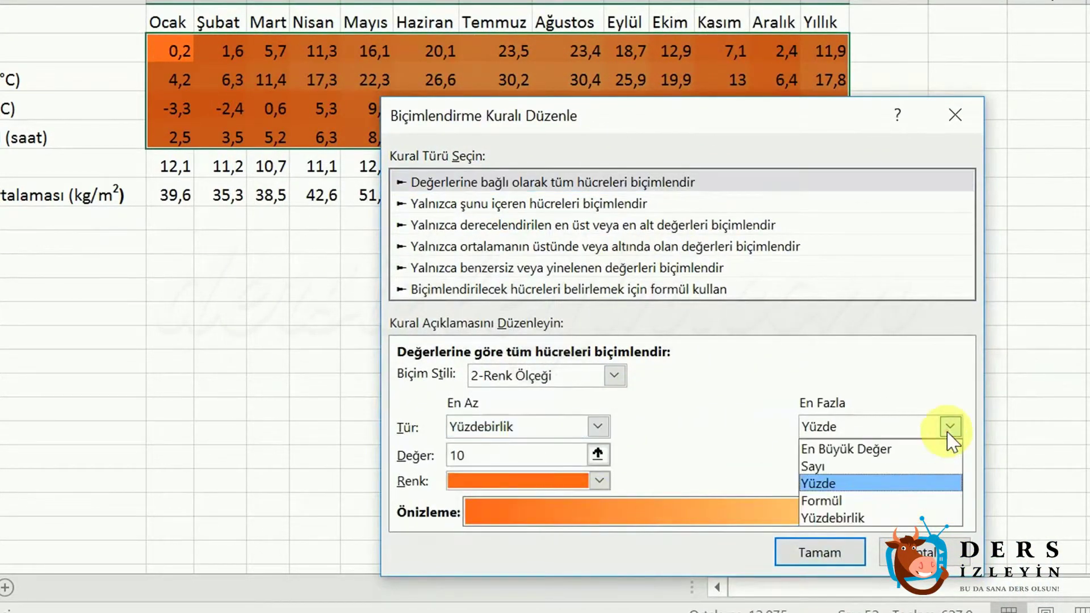
click(837, 514)
drag(693, 120, 495, 134)
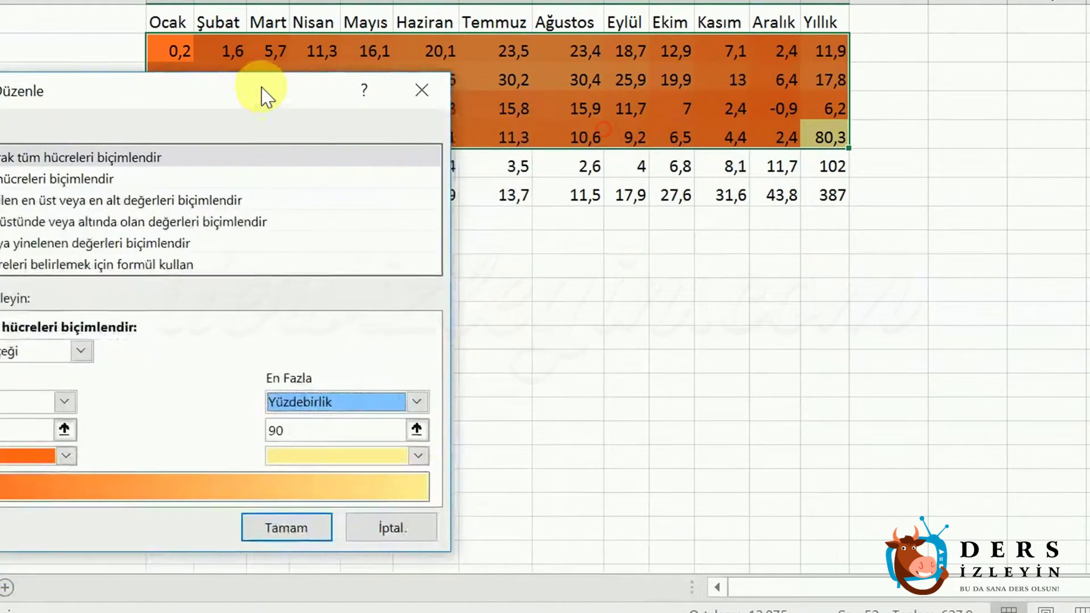
mouse_move(551, 139)
mouse_down()
mouse_move(225, 80)
mouse_move(333, 90)
mouse_up()
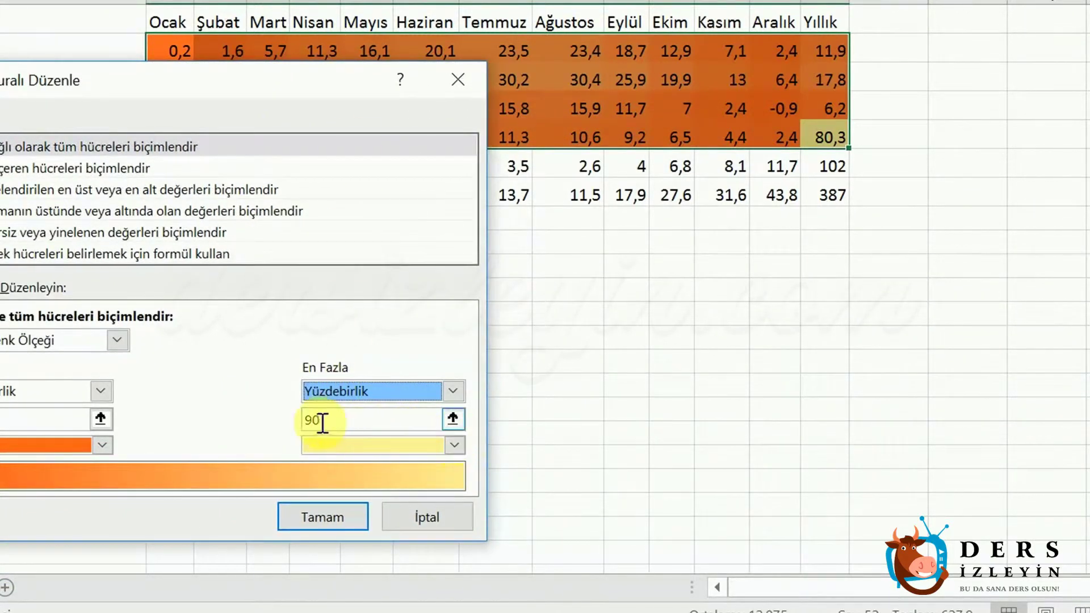
drag(316, 90, 386, 78)
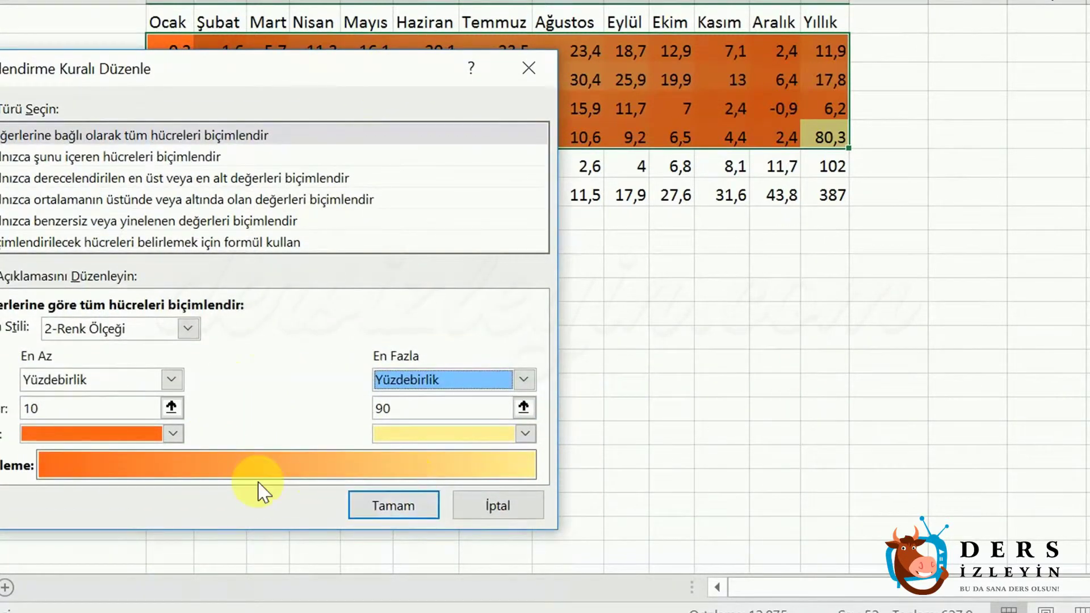
click(407, 511)
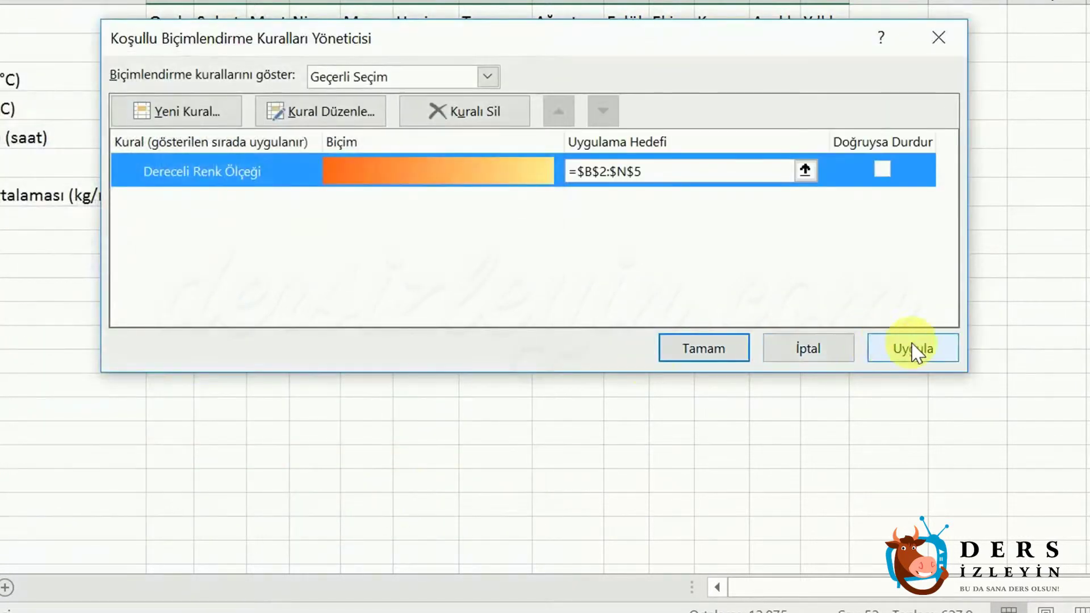
click(931, 444)
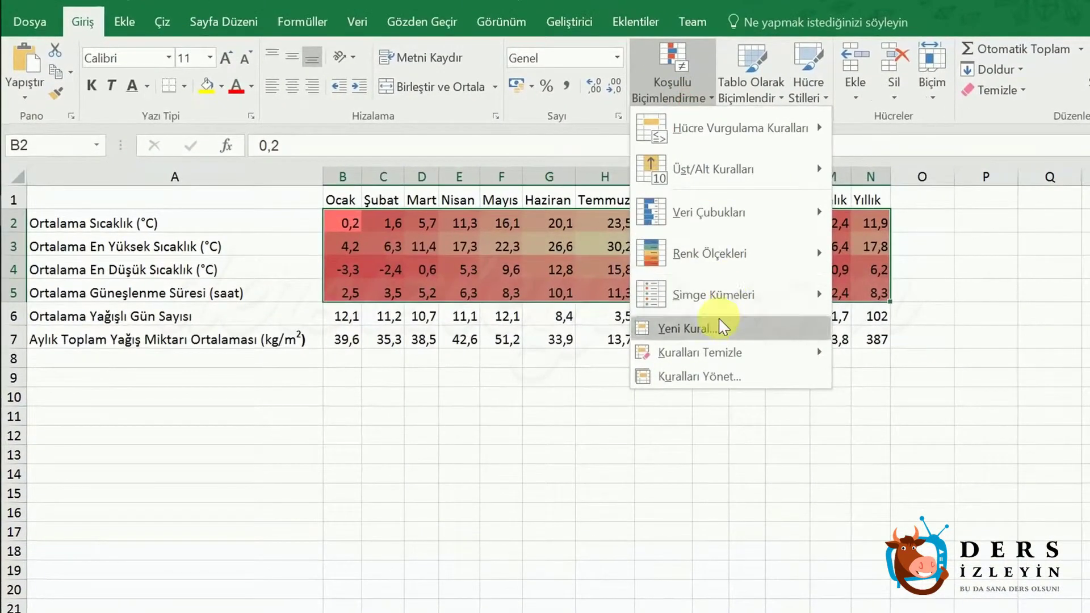
Step: Create a new 3-colour scale rule with its midpoint at Yüzdebirlik 50
click(698, 328)
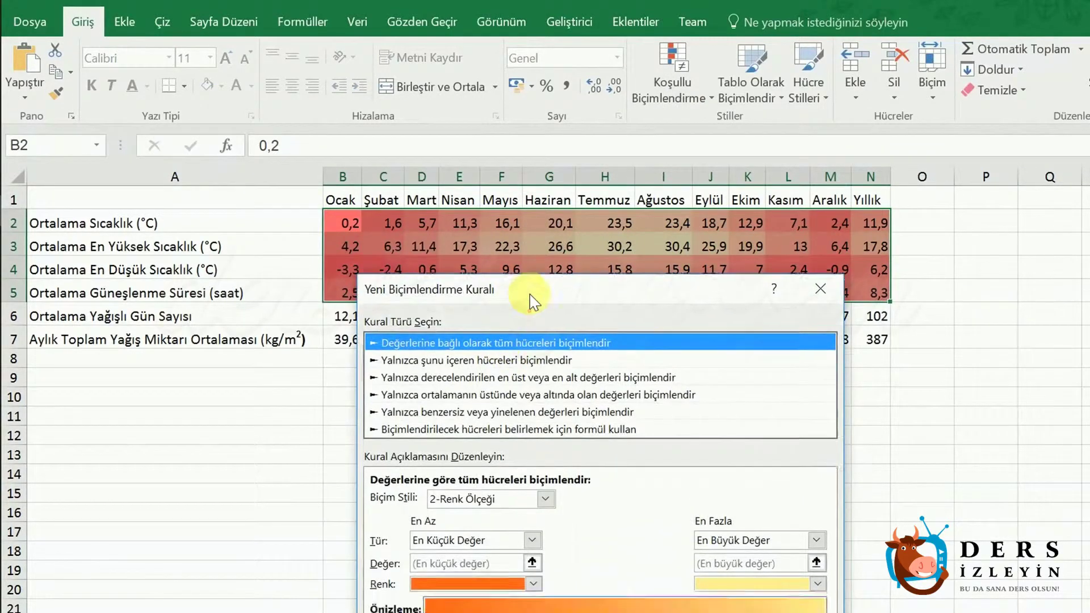
drag(519, 311, 516, 233)
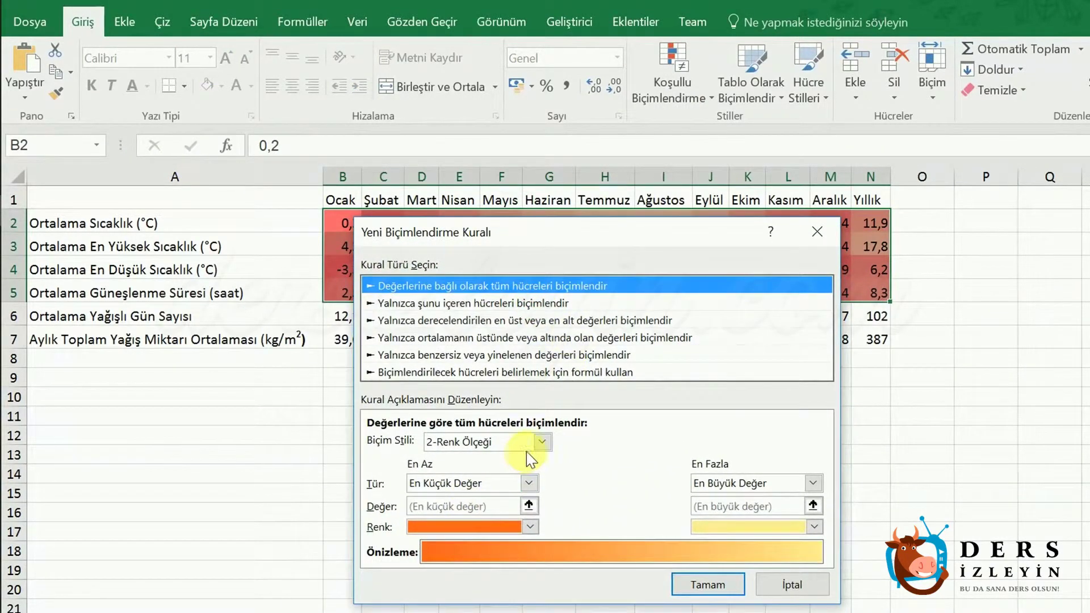
click(548, 444)
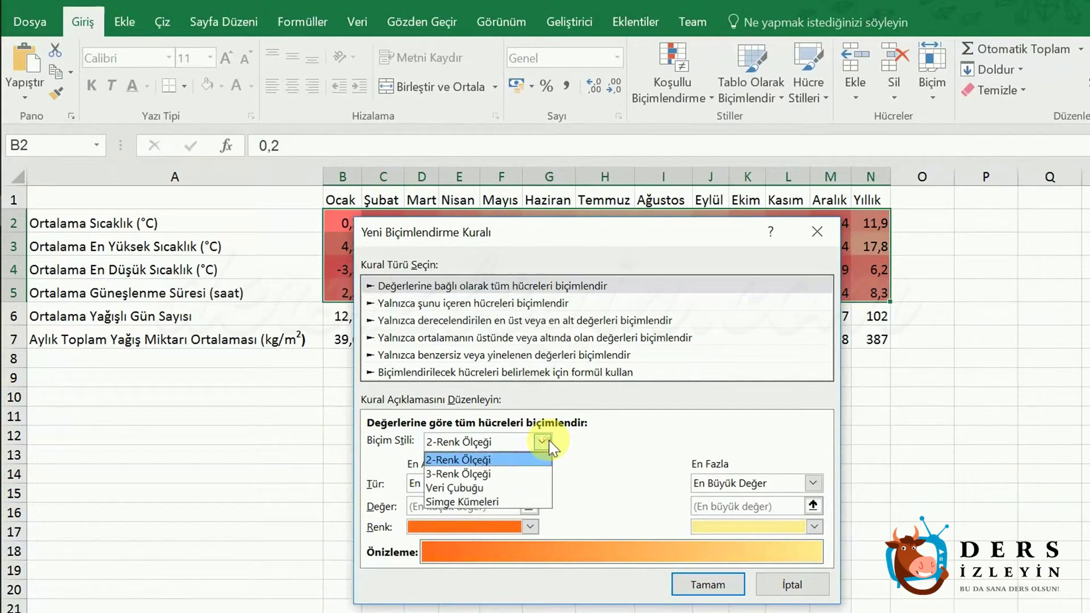
click(486, 474)
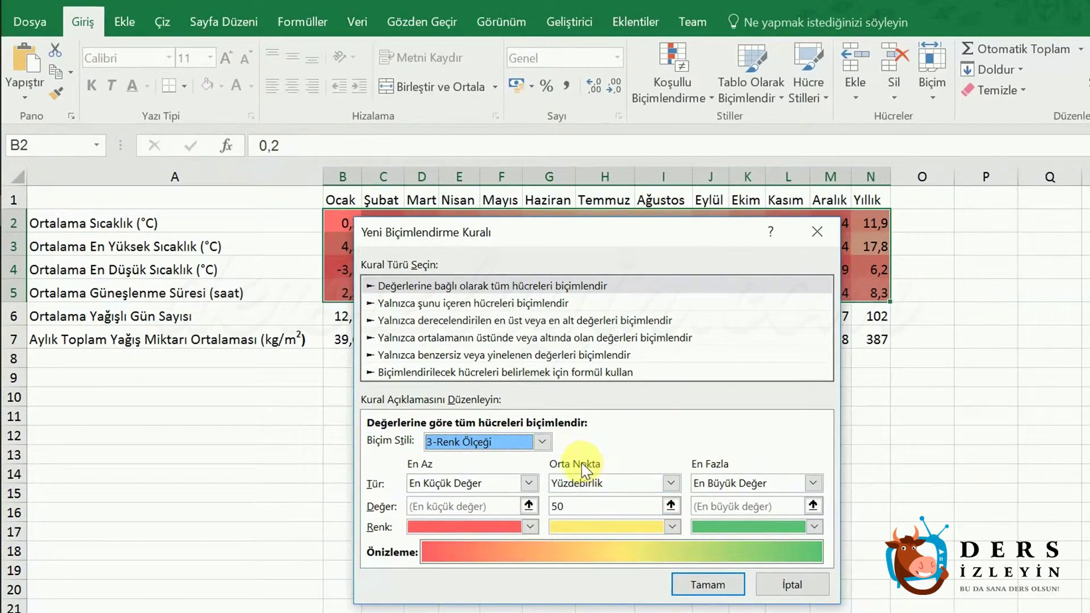
click(570, 508)
mouse_move(552, 507)
mouse_down()
mouse_move(582, 510)
mouse_move(547, 510)
mouse_up()
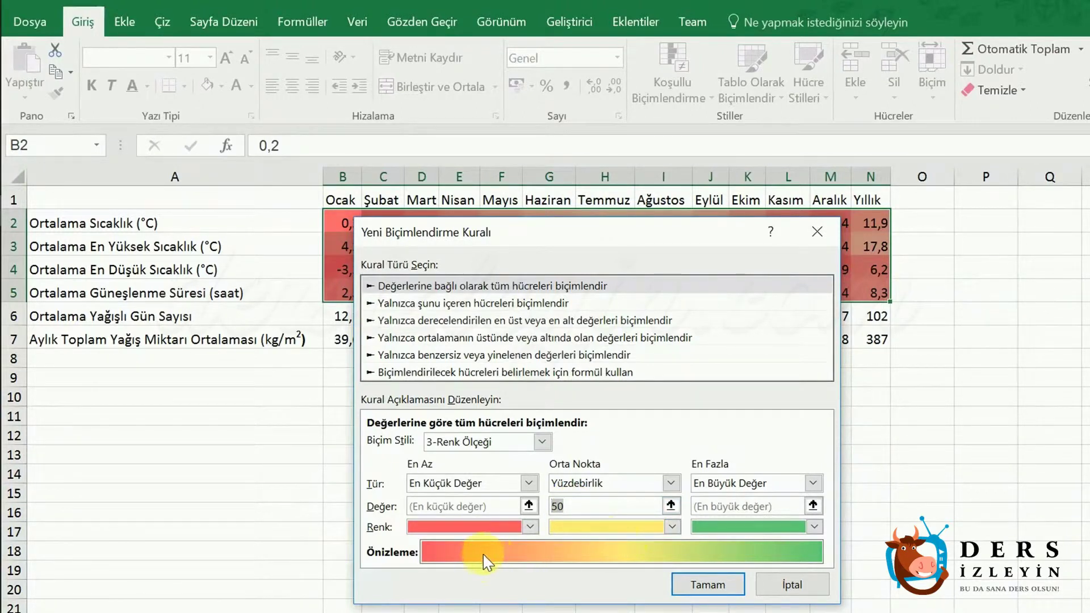
drag(539, 242, 775, 267)
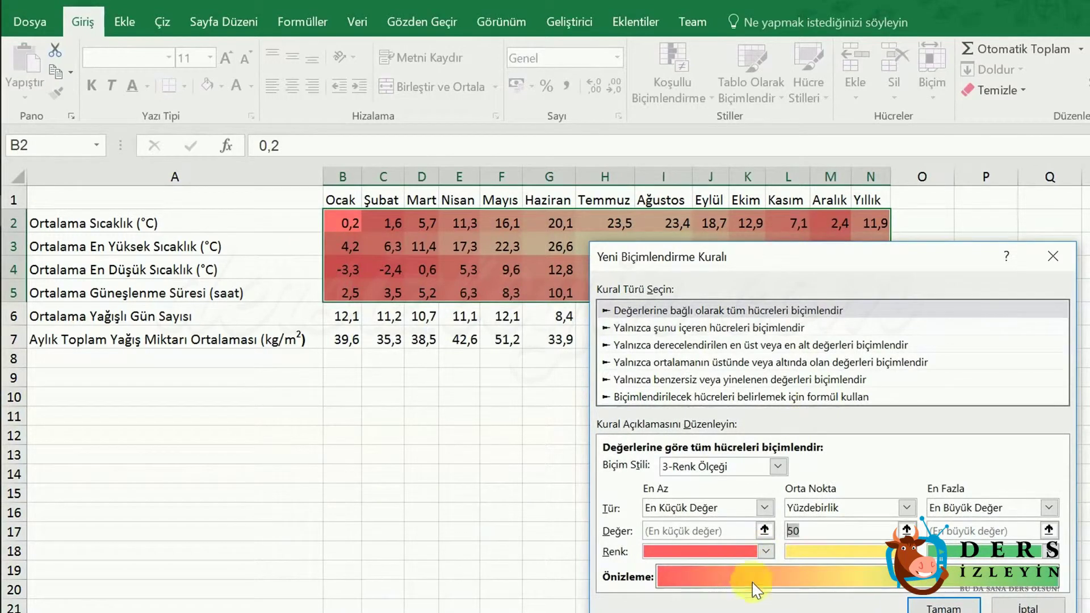
click(938, 606)
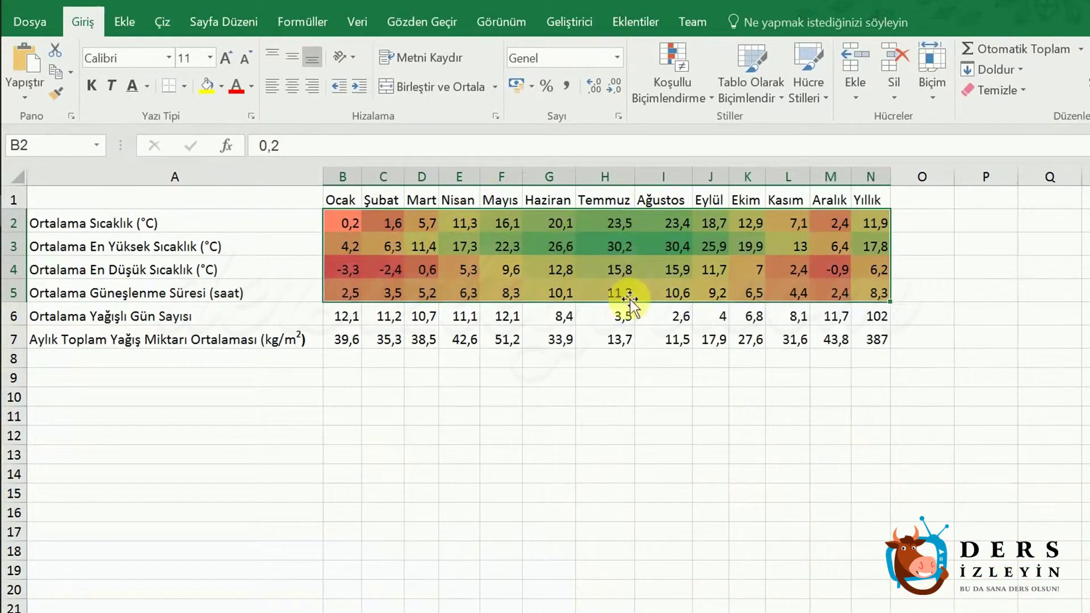
click(358, 219)
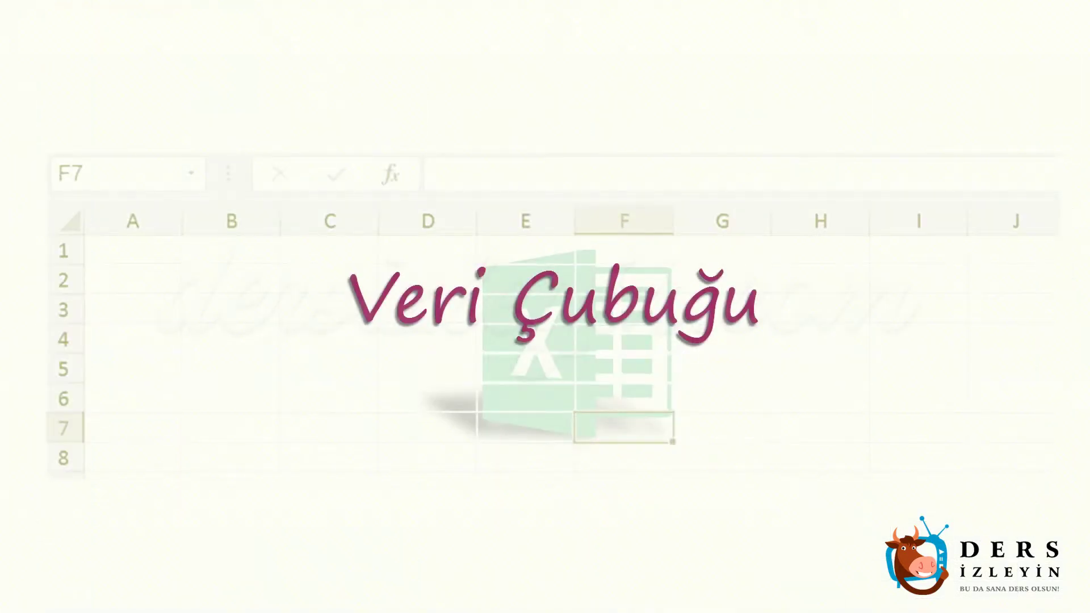
drag(292, 214, 742, 275)
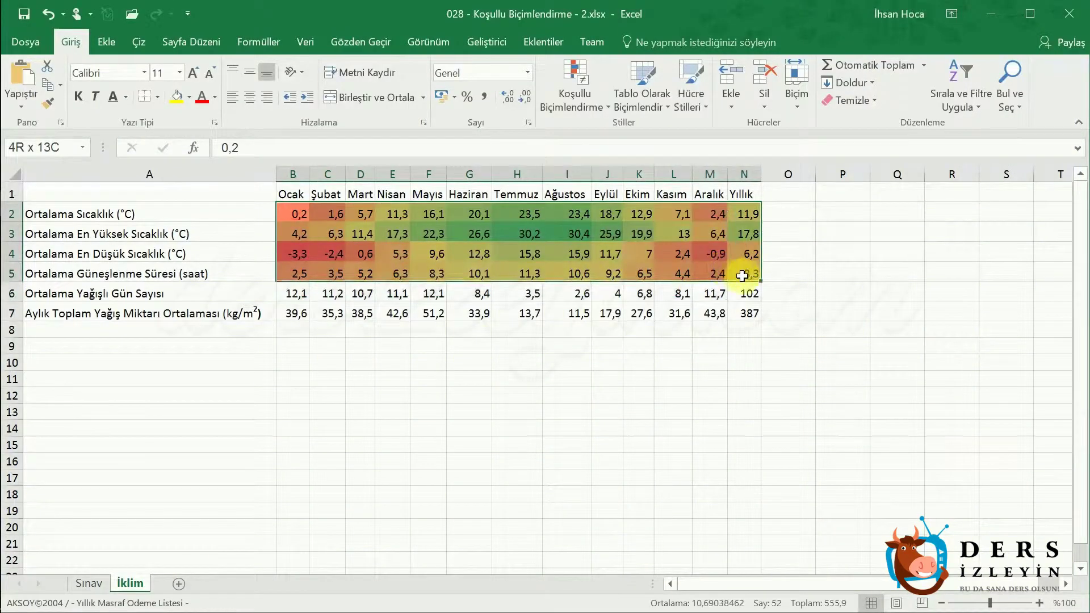
Step: Delete the second colour-scale rule in the conditional formatting rules manager
click(599, 106)
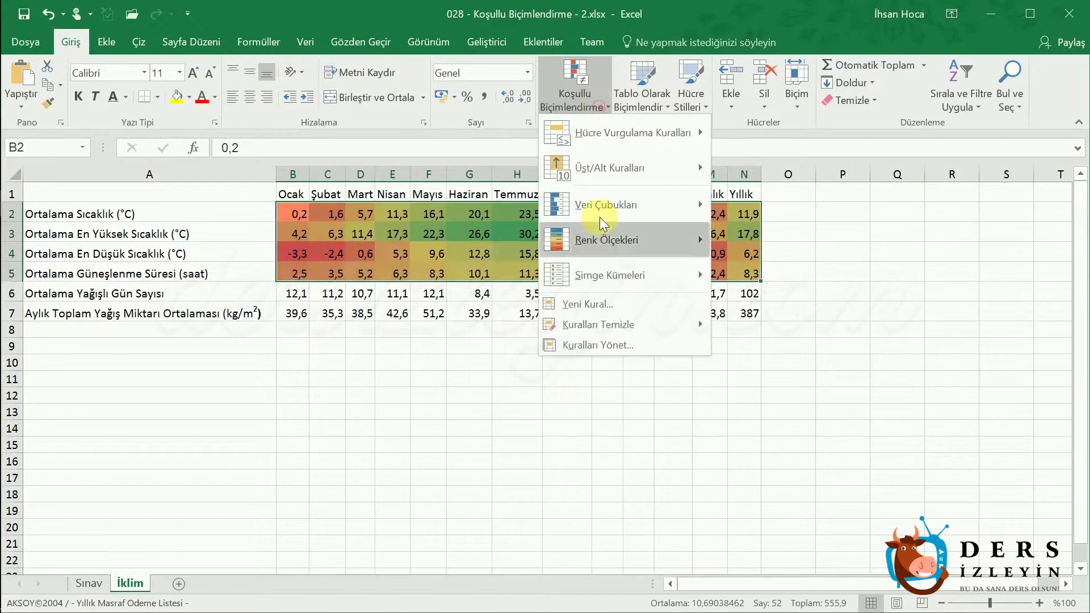
click(611, 344)
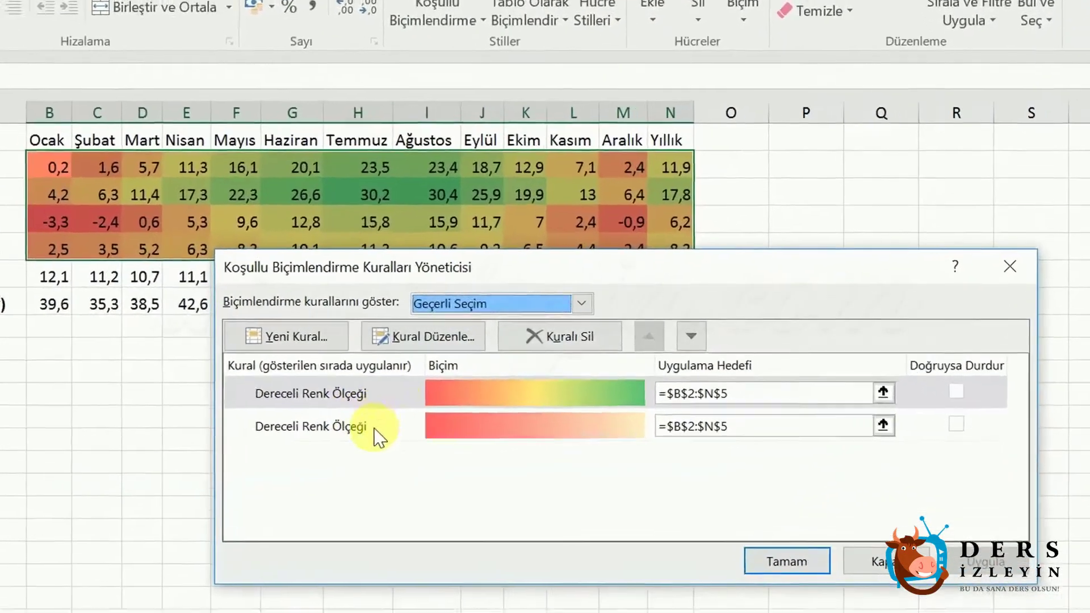
click(520, 403)
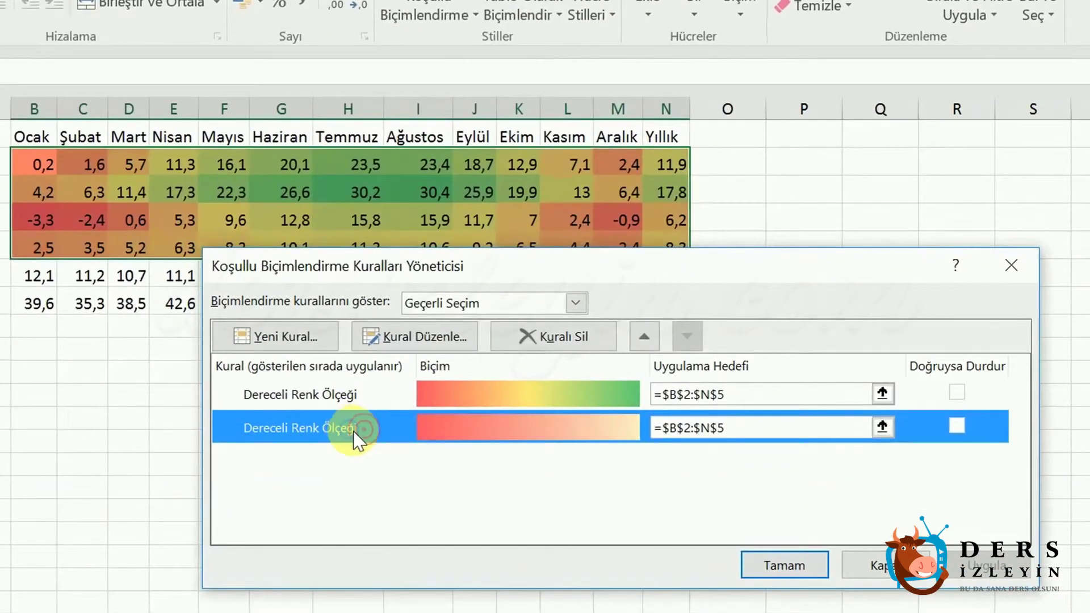
click(557, 339)
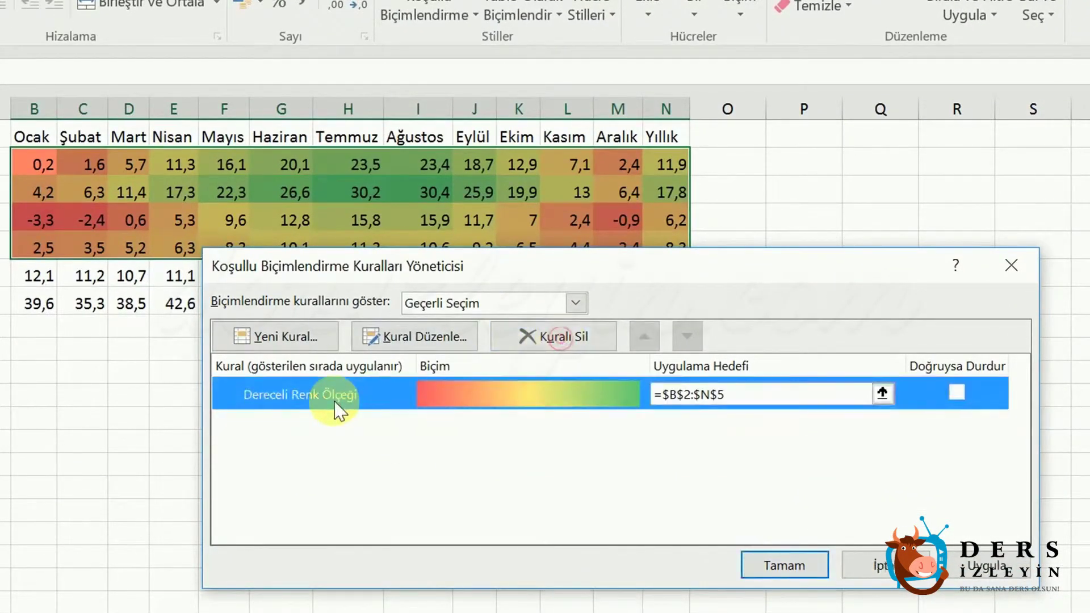
Step: Change the remaining =$B$2:$N$5 rule to a Veri Çubuğu data bar and apply it
double_click(364, 400)
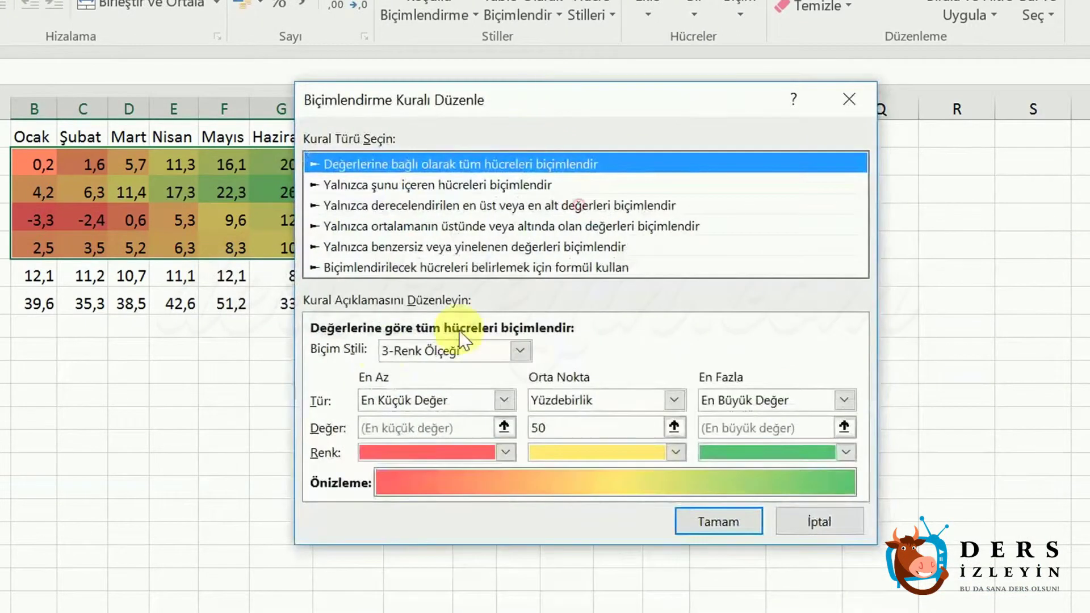
click(520, 350)
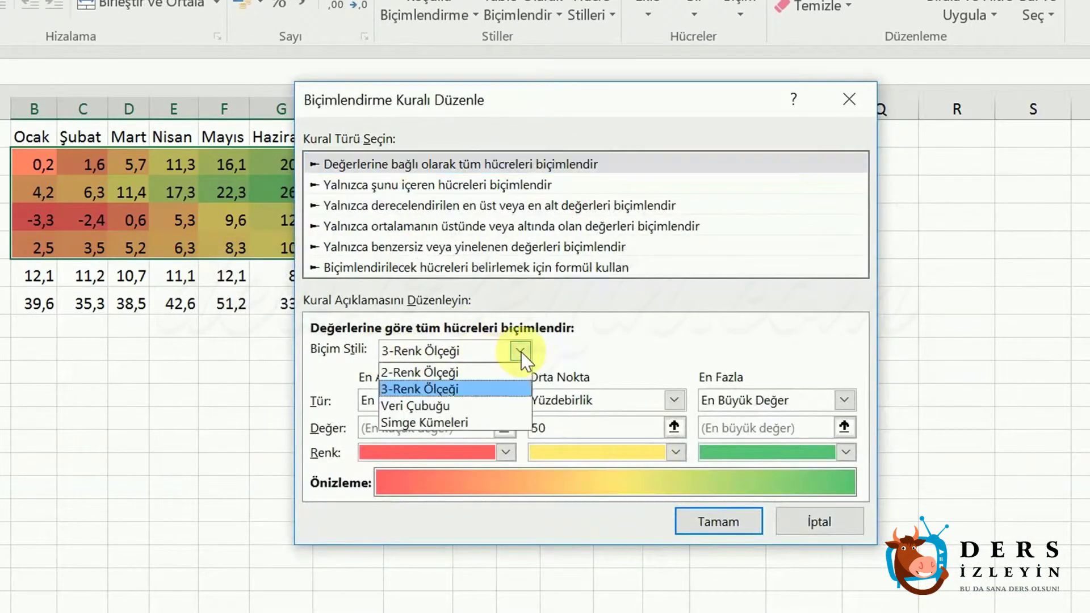
click(423, 406)
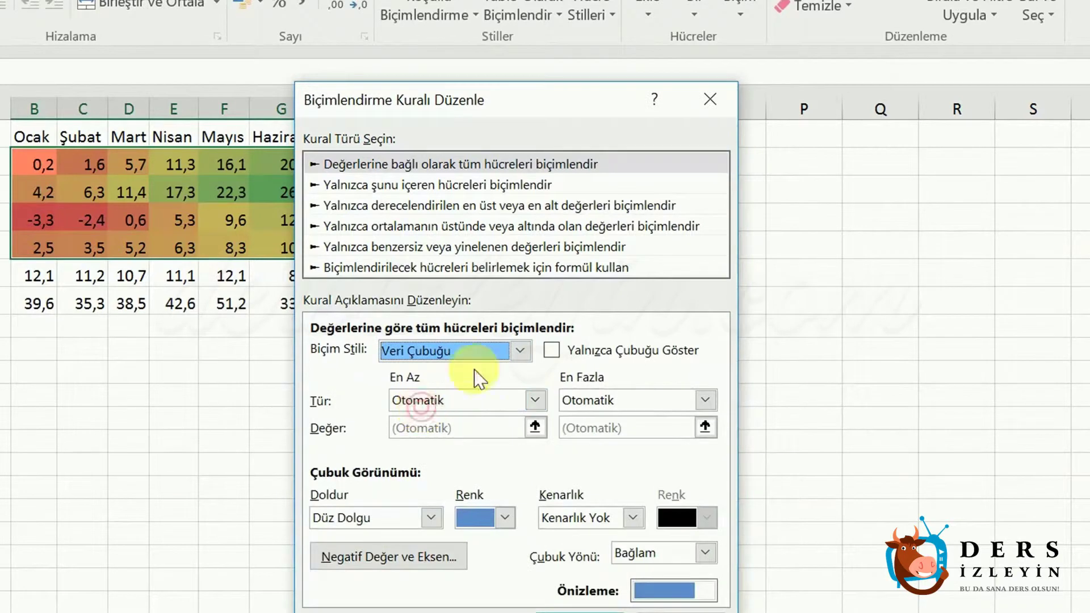
drag(533, 96, 792, 56)
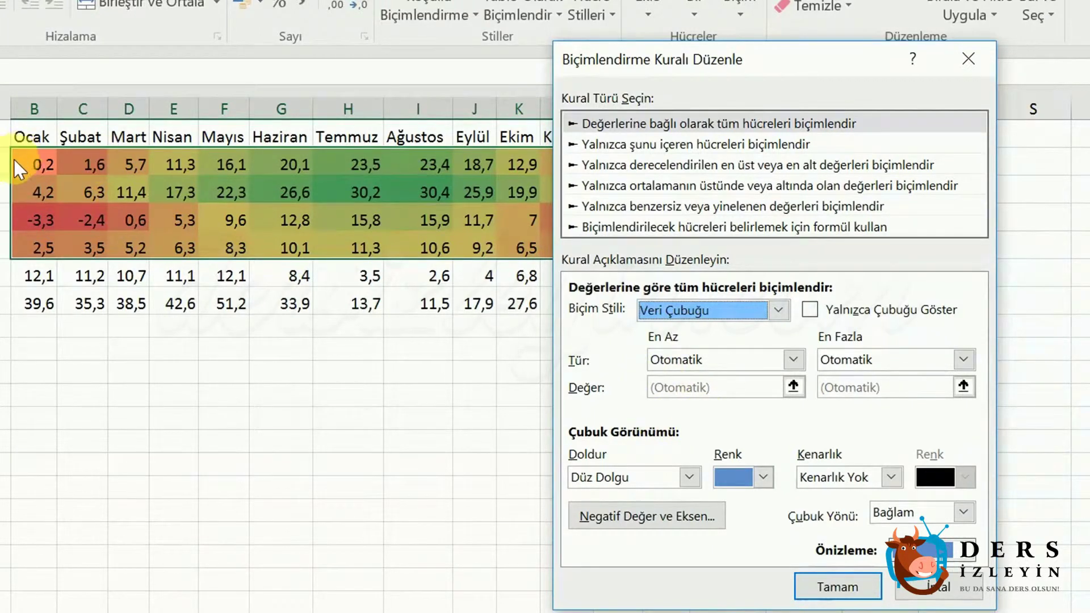
drag(732, 59, 816, 0)
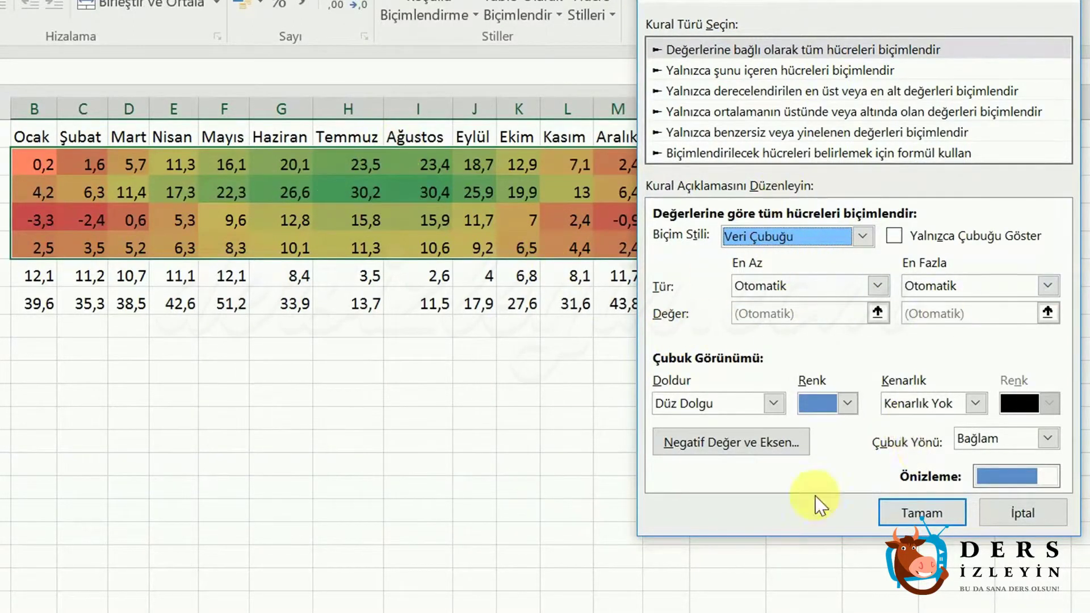
click(945, 516)
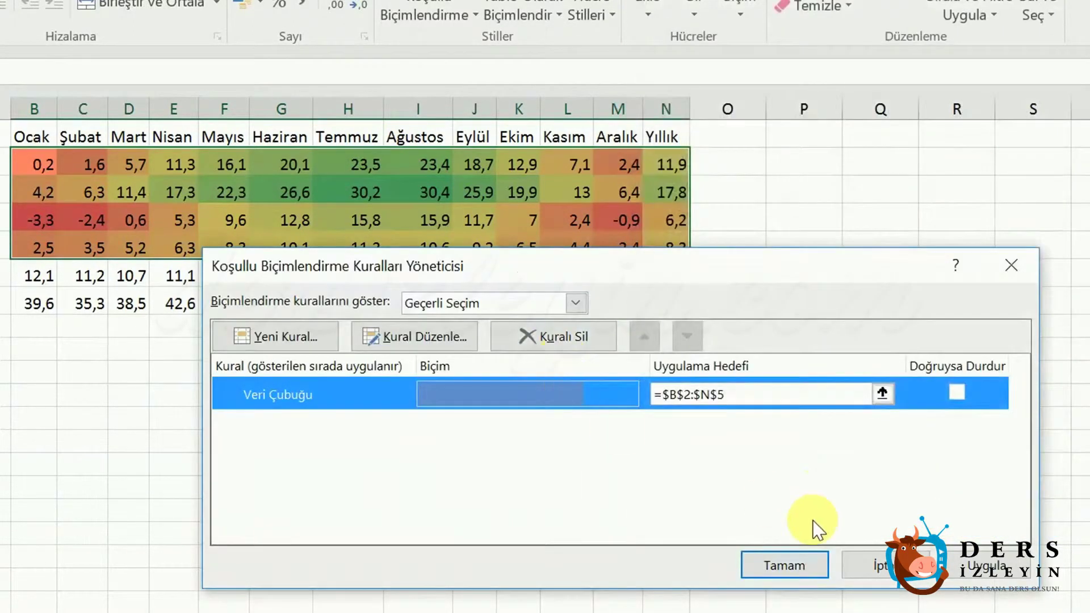
click(976, 565)
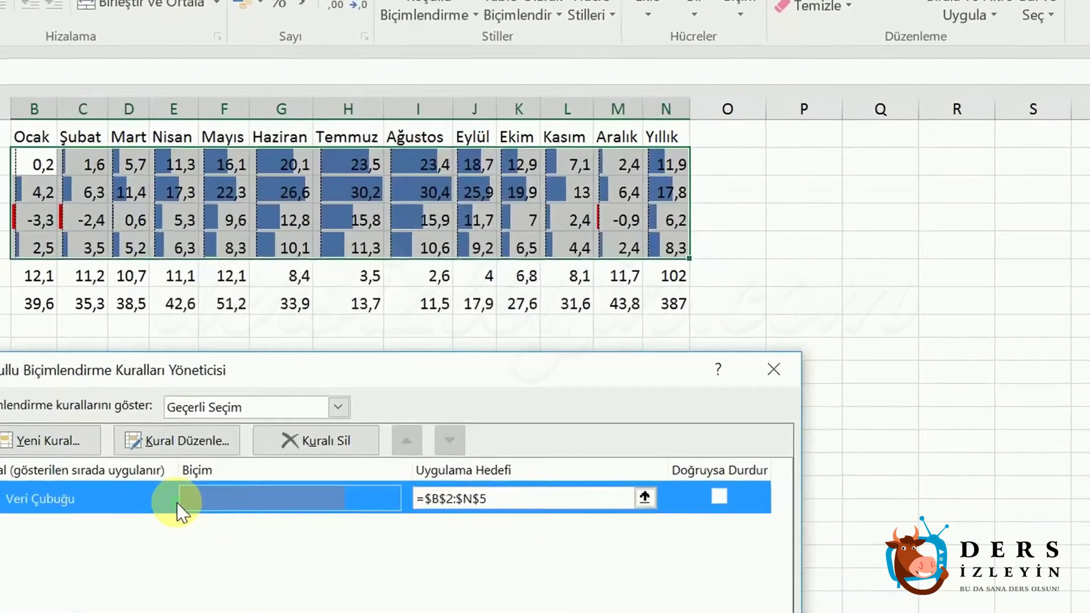
Step: Set the data-bar rule to Show Bar Only, hiding B2:N5's numbers, and close the manager
double_click(372, 397)
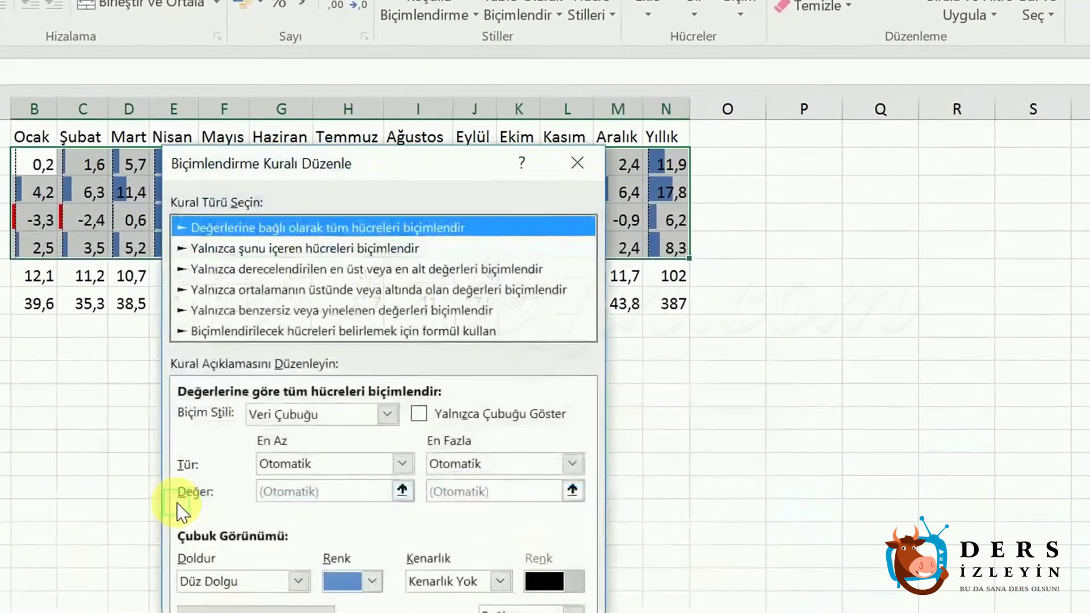
drag(420, 175, 970, 35)
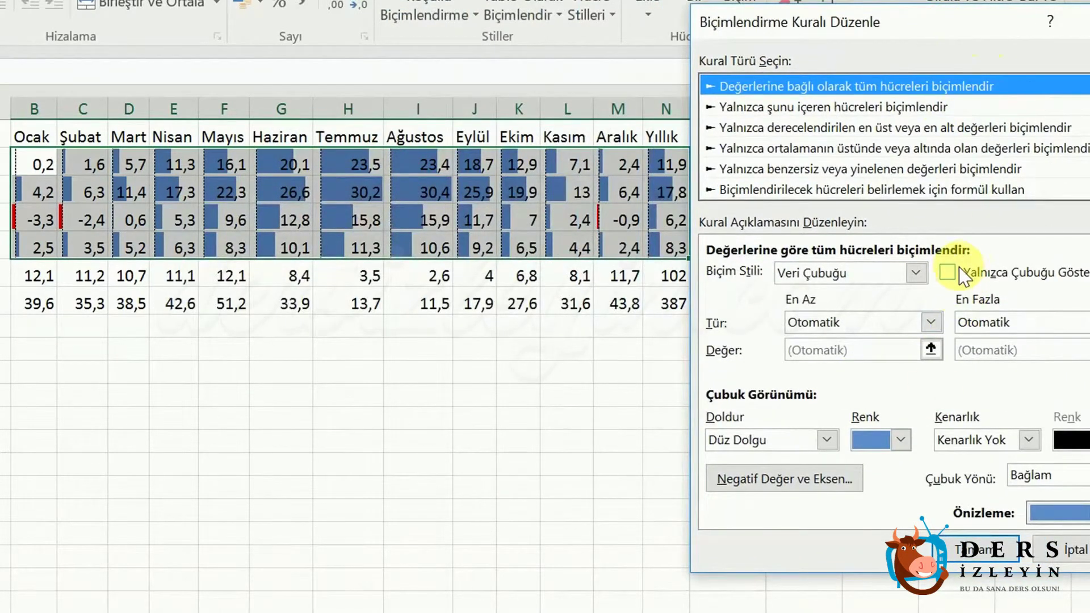
click(947, 273)
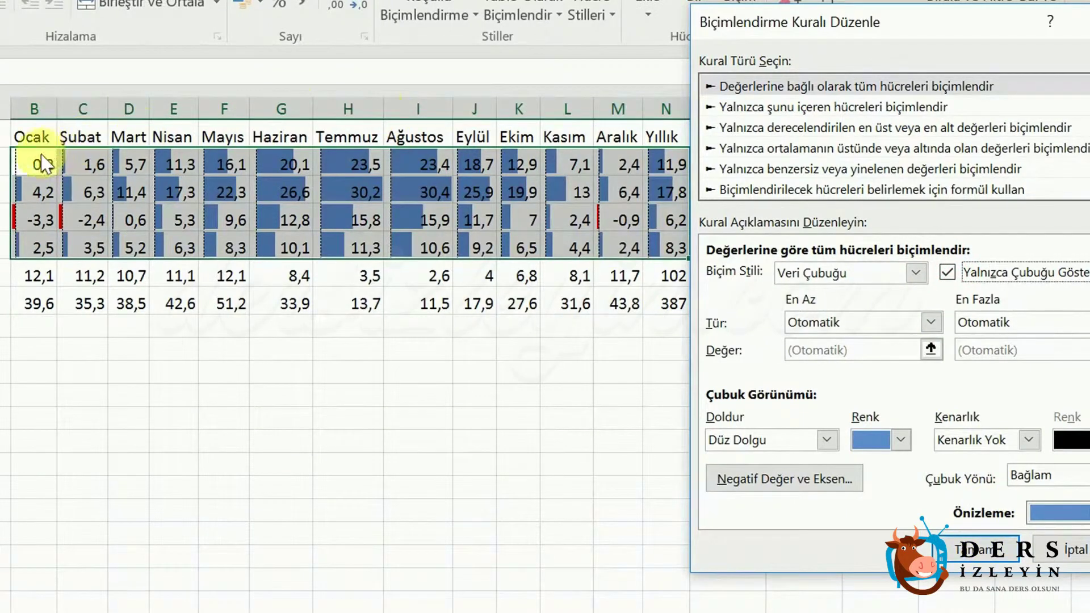
click(968, 548)
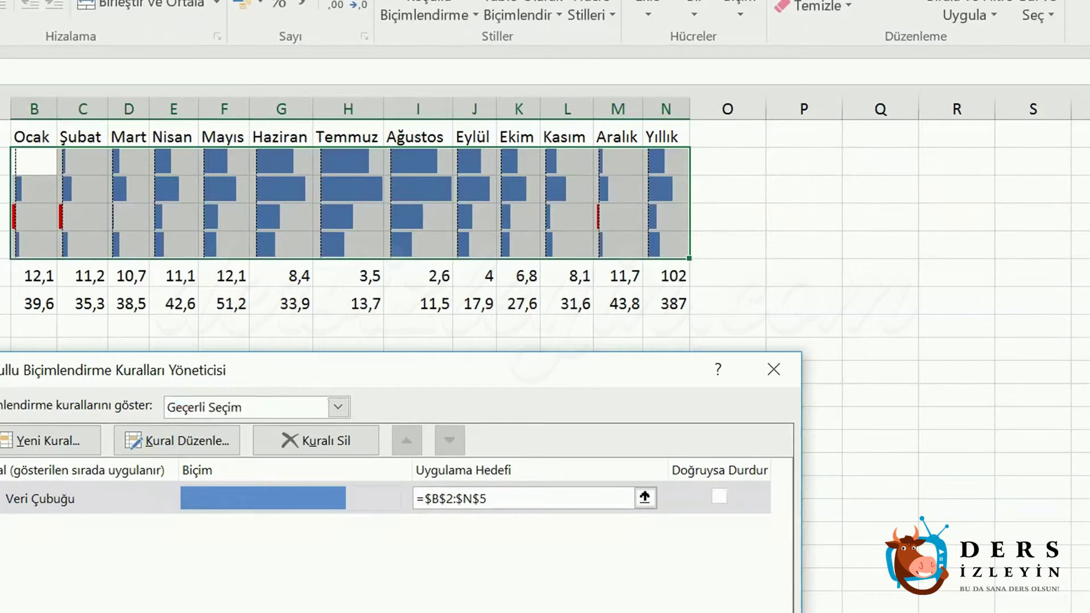
key(Return)
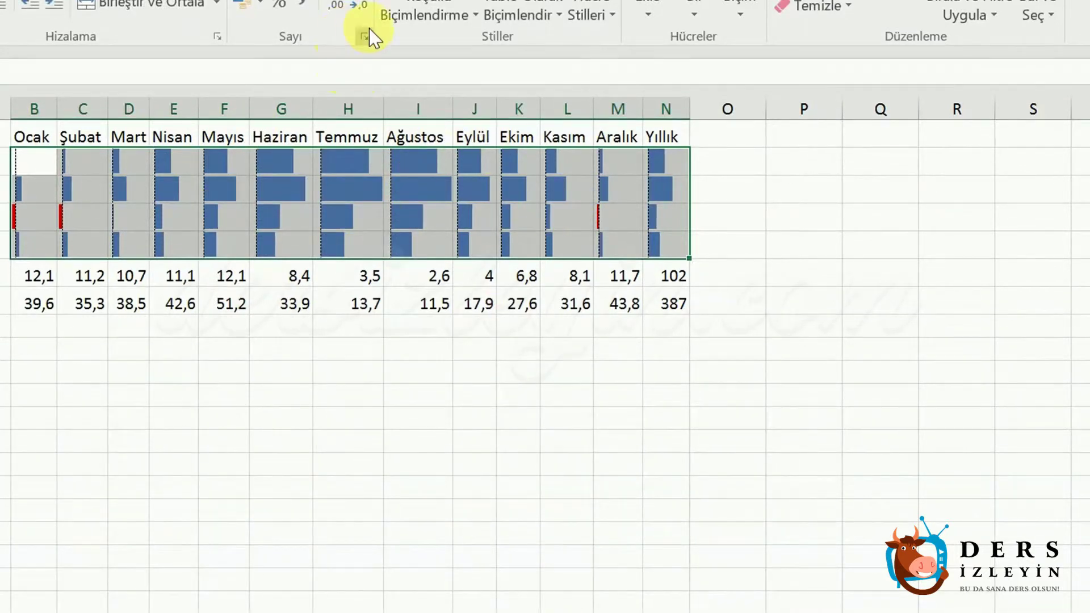
Step: Reopen the B2:N5 data-bar rule for editing from Manage Rules, keeping the data-bar style
click(404, 20)
click(423, 348)
click(319, 503)
double_click(320, 503)
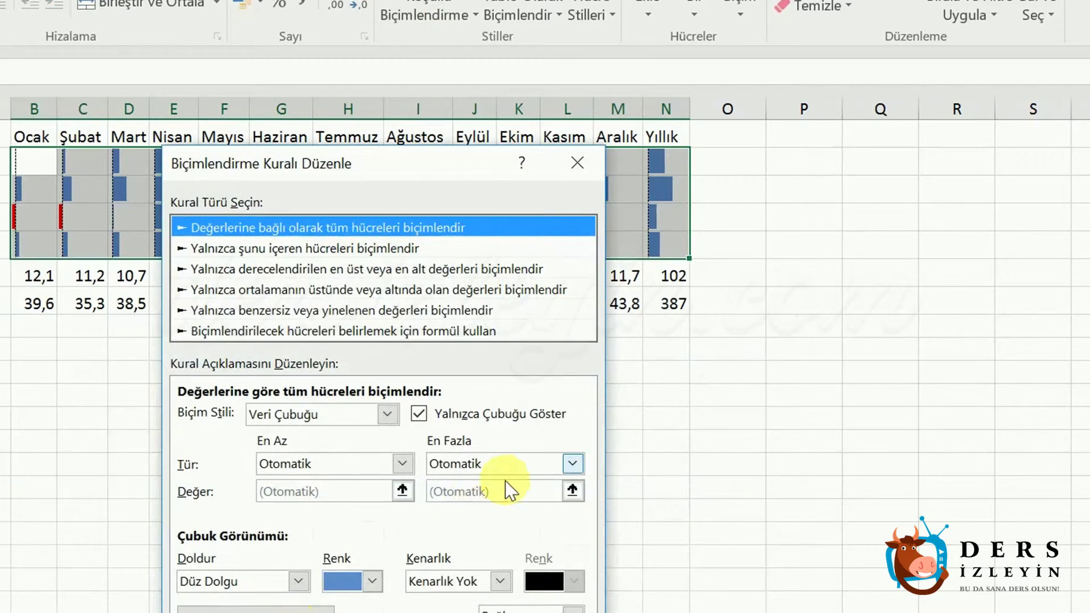
drag(425, 160, 829, 17)
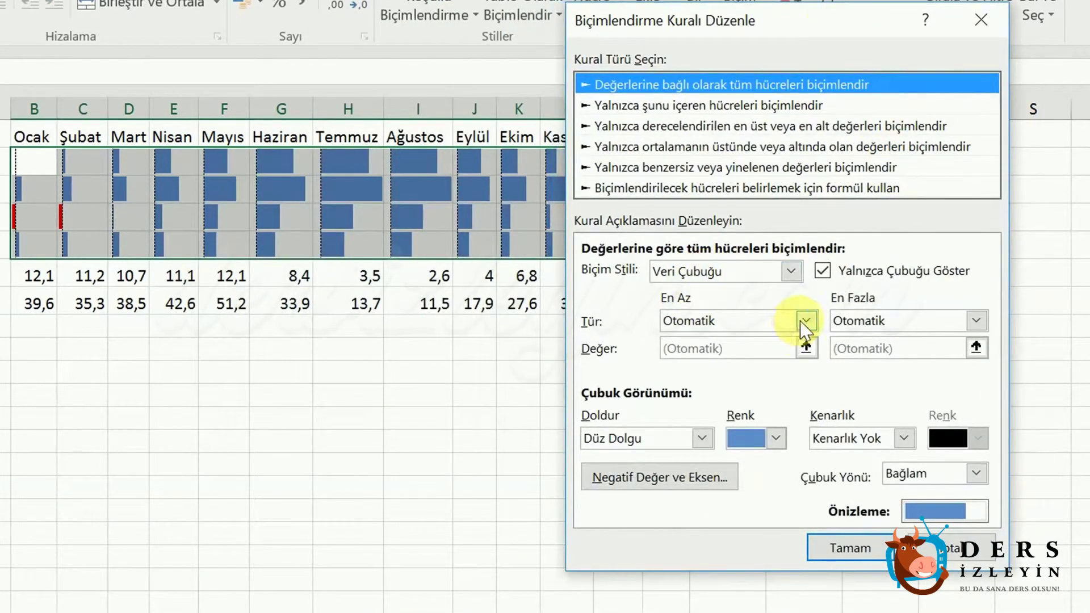
click(790, 271)
click(790, 269)
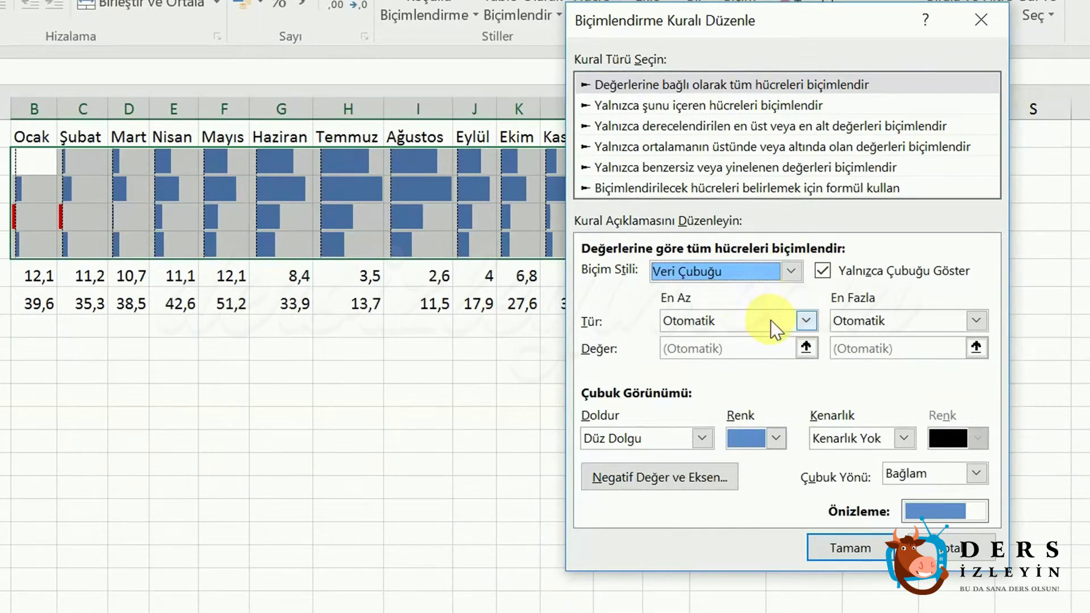
Step: Set the bar minimum to Number 10 and the maximum to Number 25, and confirm
click(806, 321)
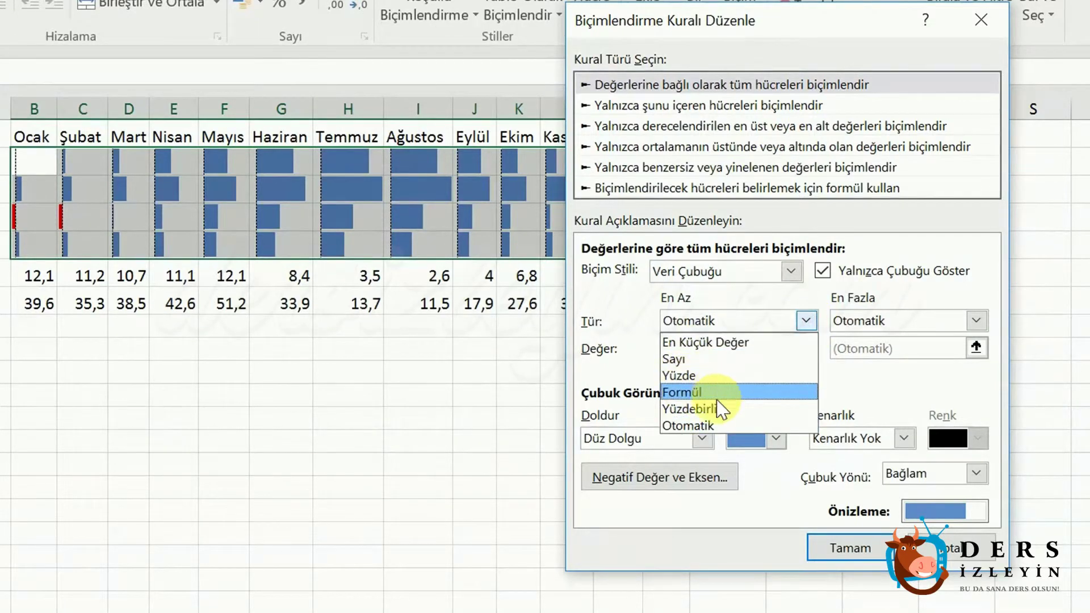
click(738, 313)
click(805, 321)
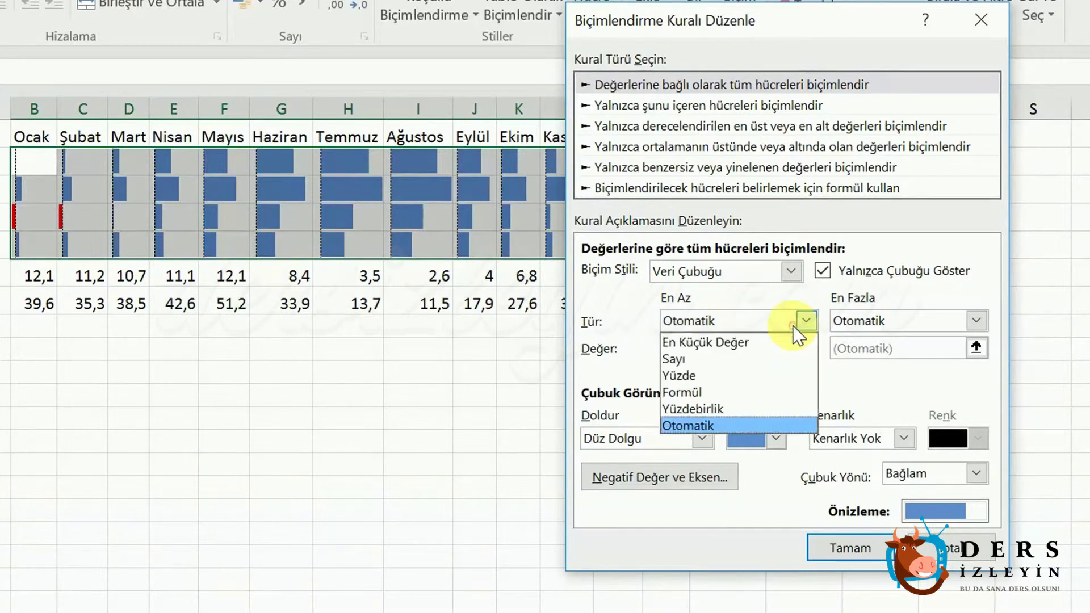
click(714, 358)
click(977, 320)
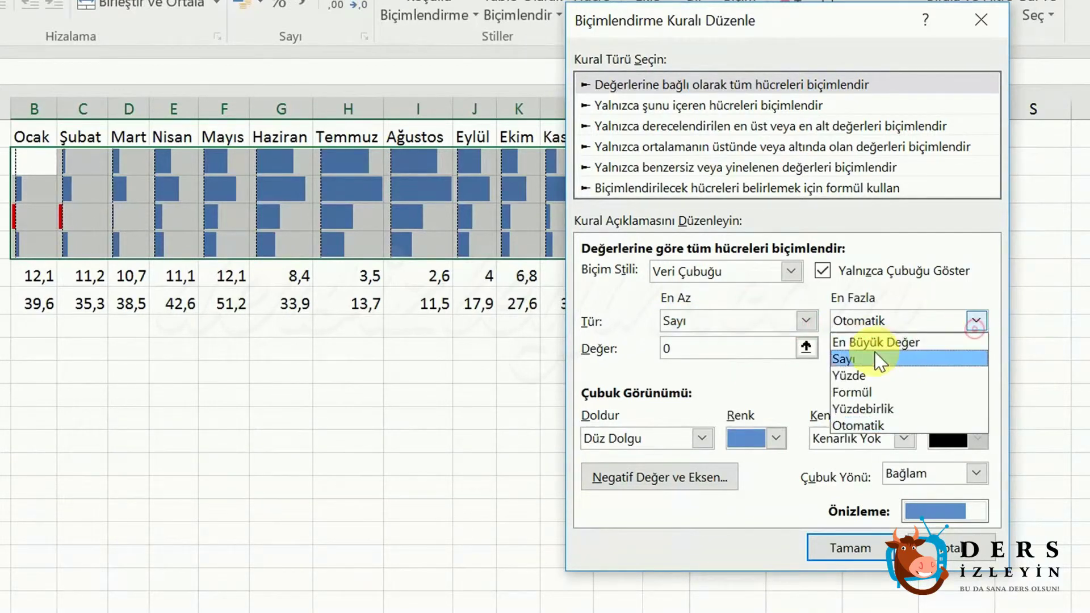
click(844, 359)
click(705, 350)
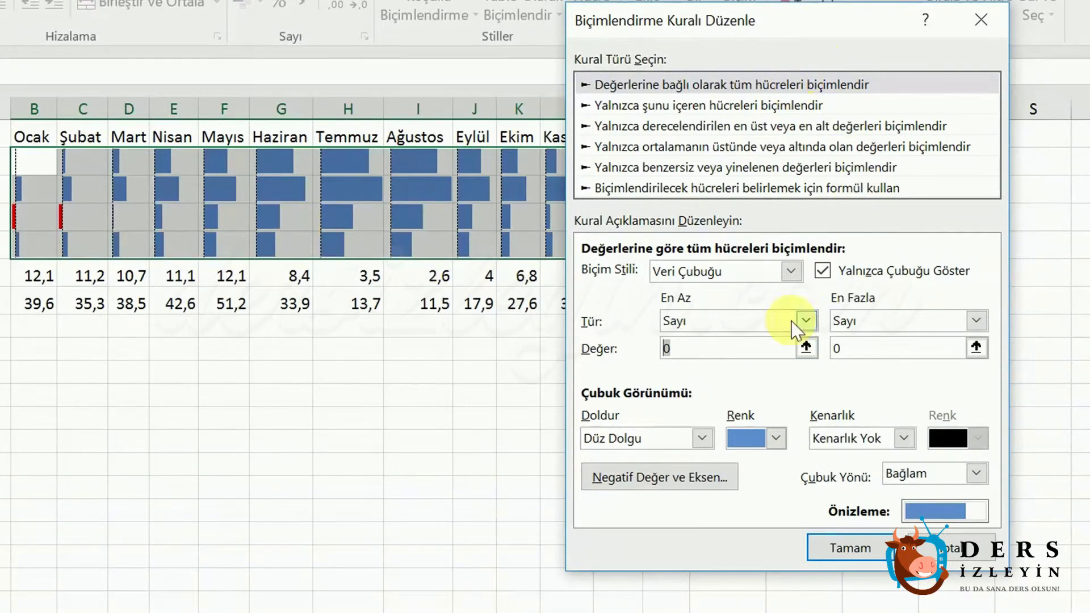
double_click(722, 347)
text(10)
click(864, 345)
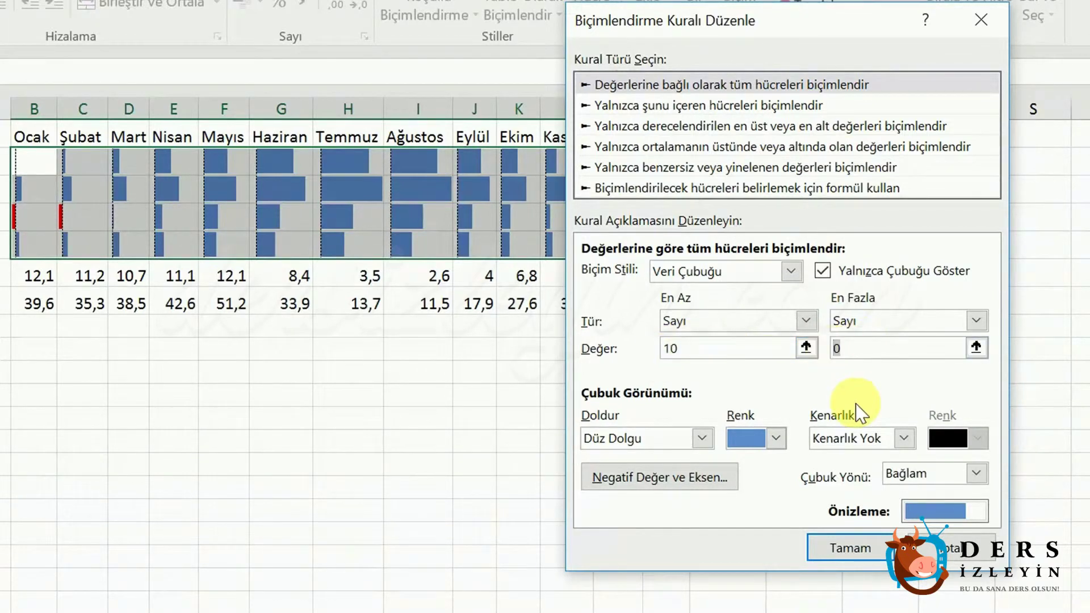
text(25)
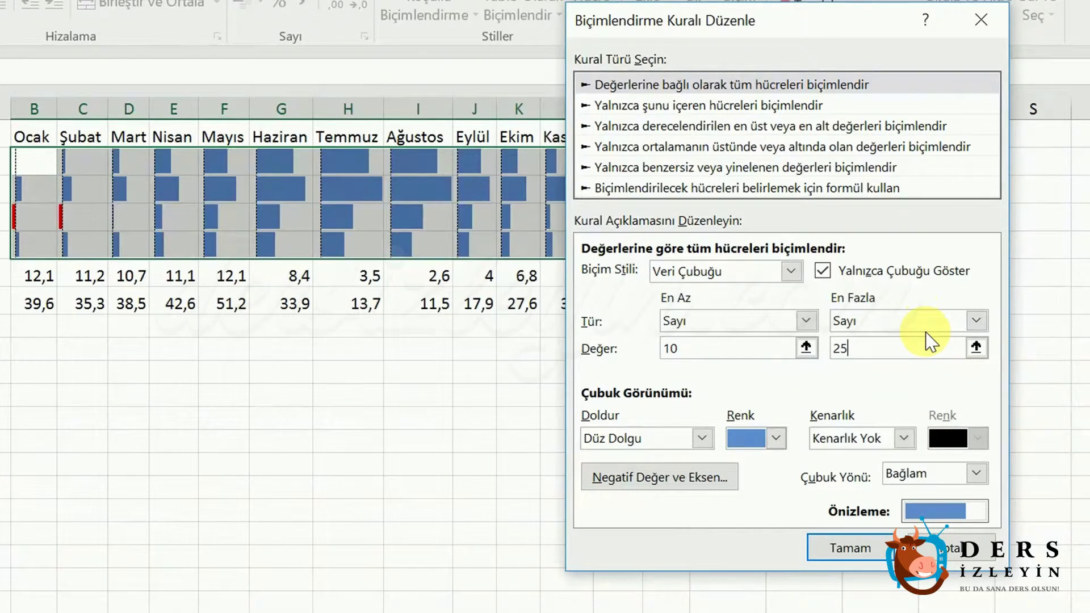
click(869, 548)
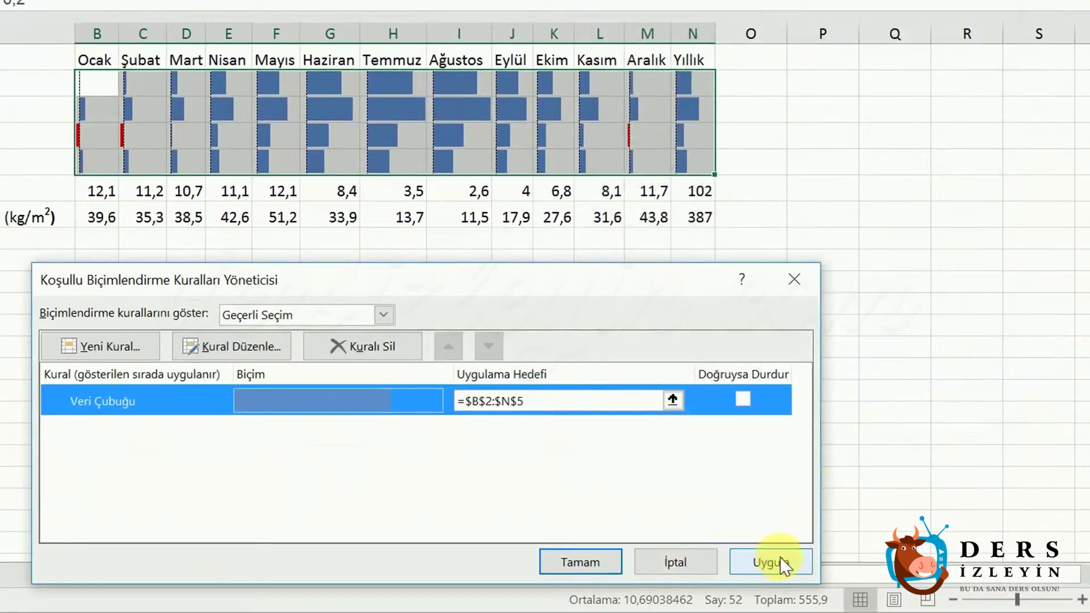
Step: Apply the 10–25 bar limits, then turn off Show Bar Only so values appear beside the bars
click(779, 559)
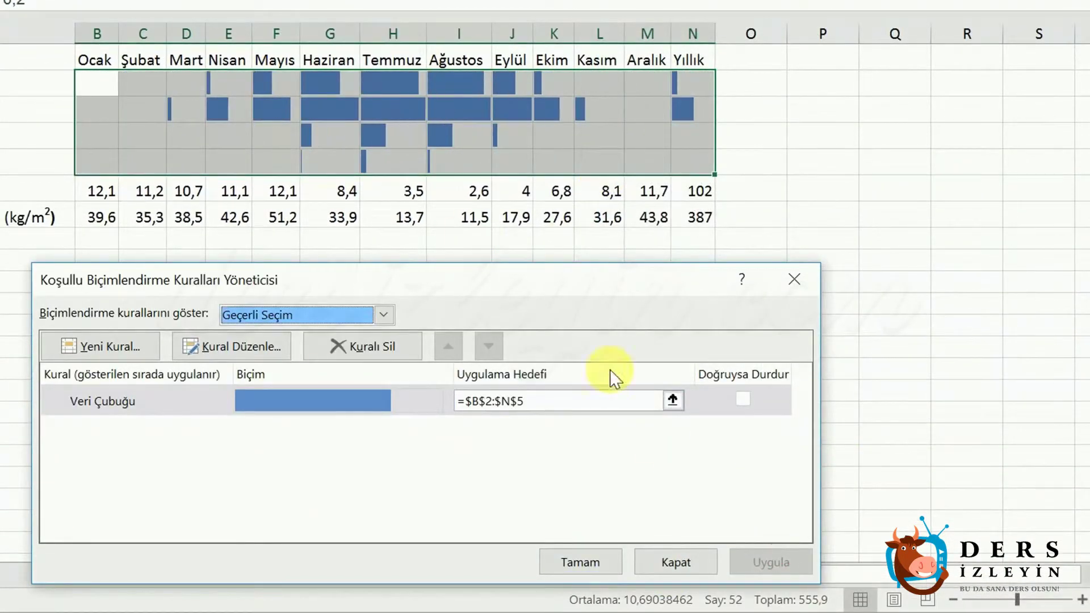
click(352, 397)
double_click(352, 397)
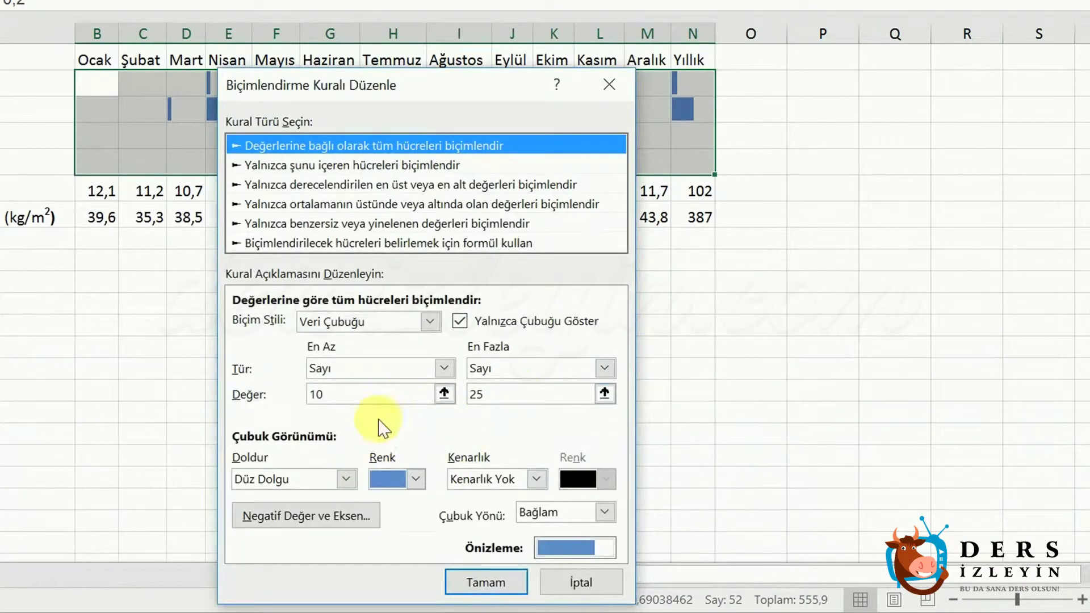
click(459, 321)
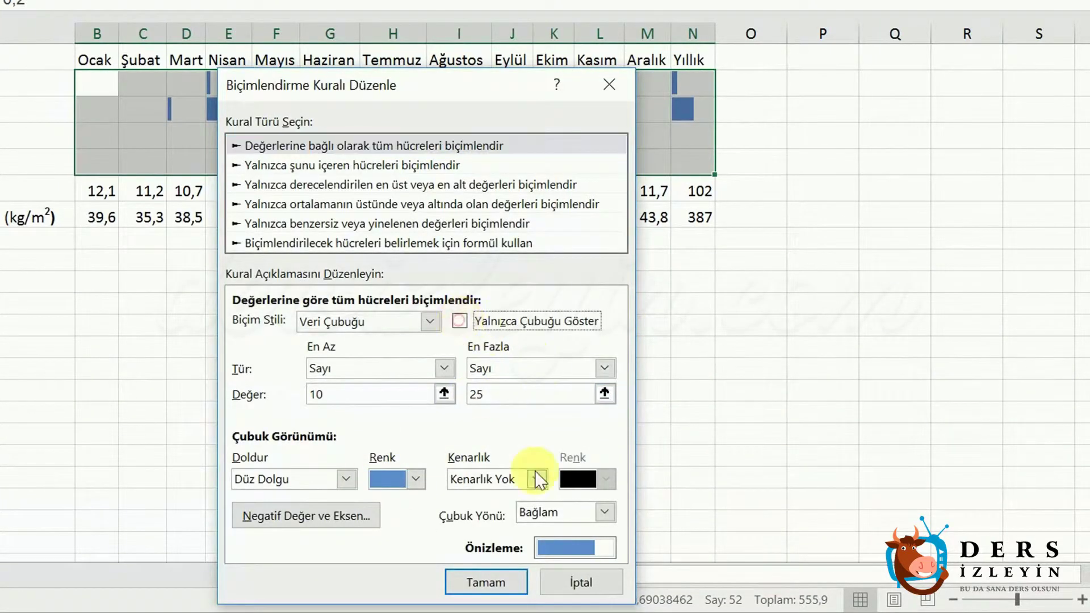
click(484, 581)
click(772, 564)
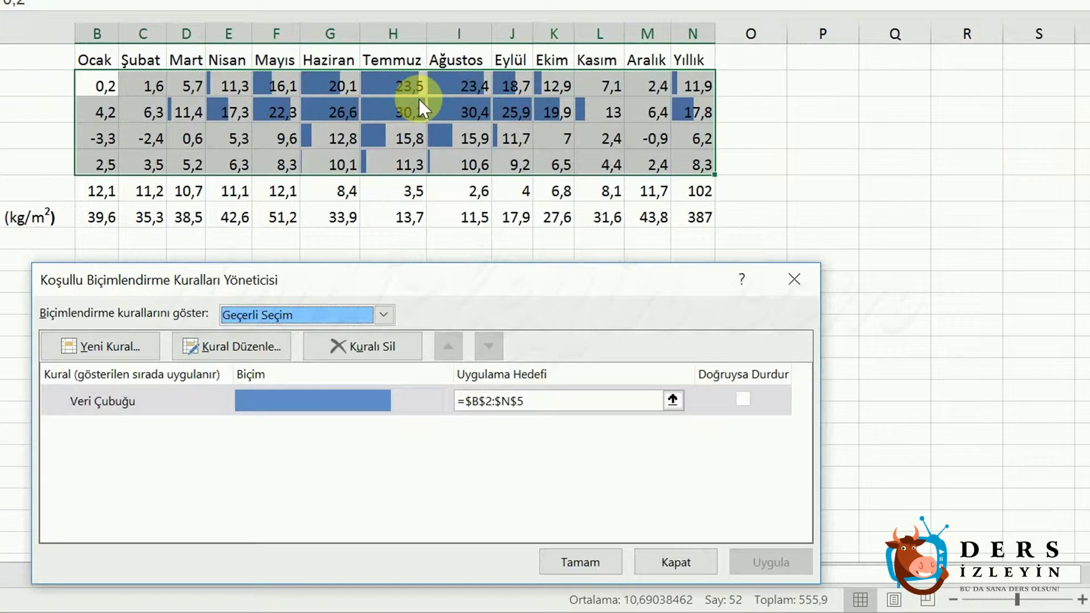
Step: Give the data bars a Gradient Fill in the existing blue with a Solid Border
click(591, 558)
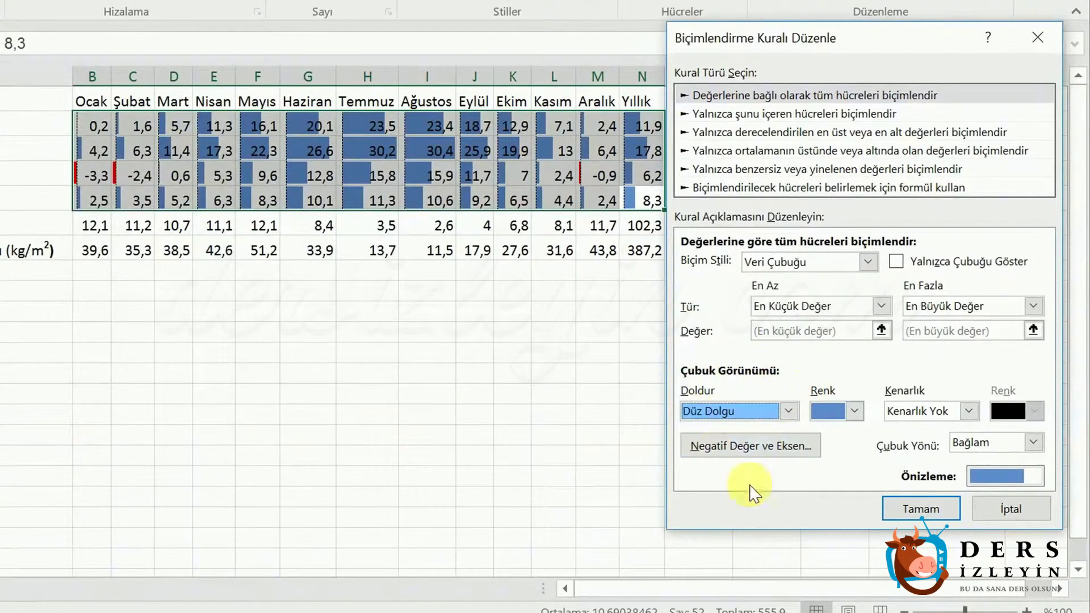
click(787, 411)
click(716, 445)
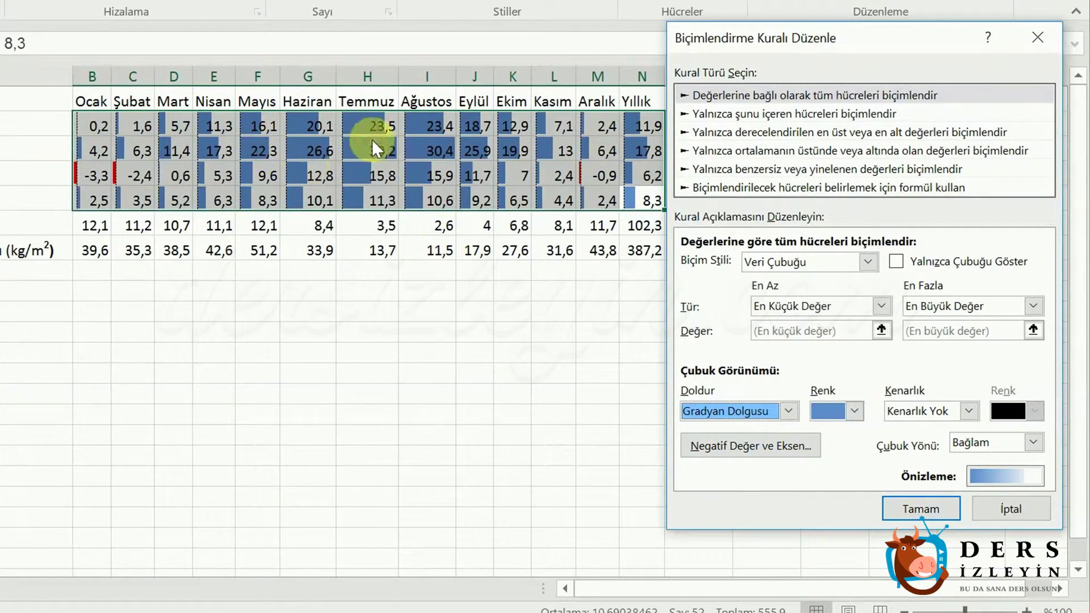
click(854, 411)
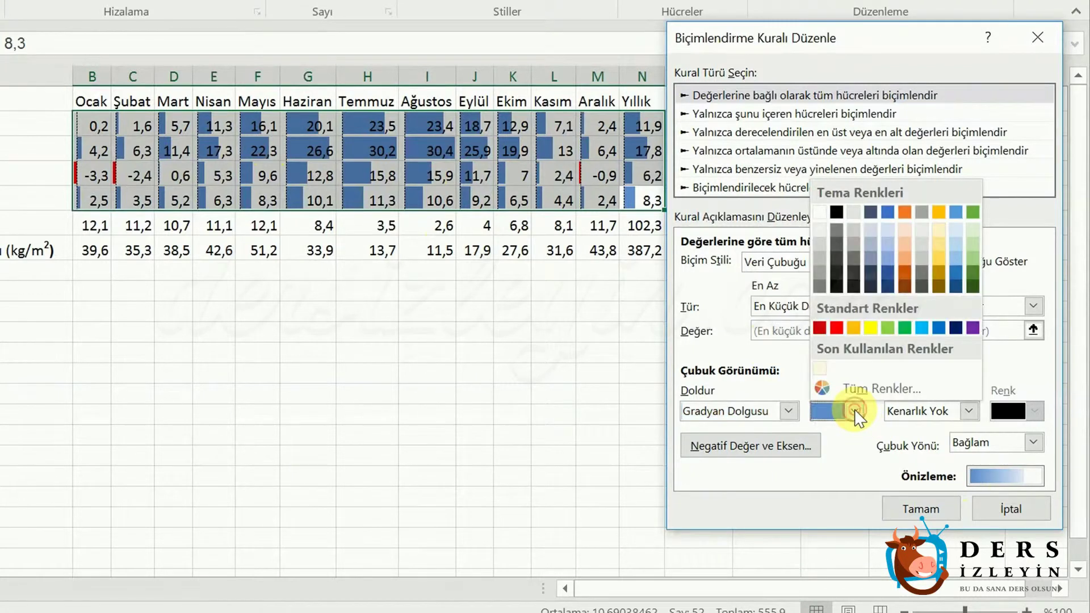
click(845, 410)
click(969, 412)
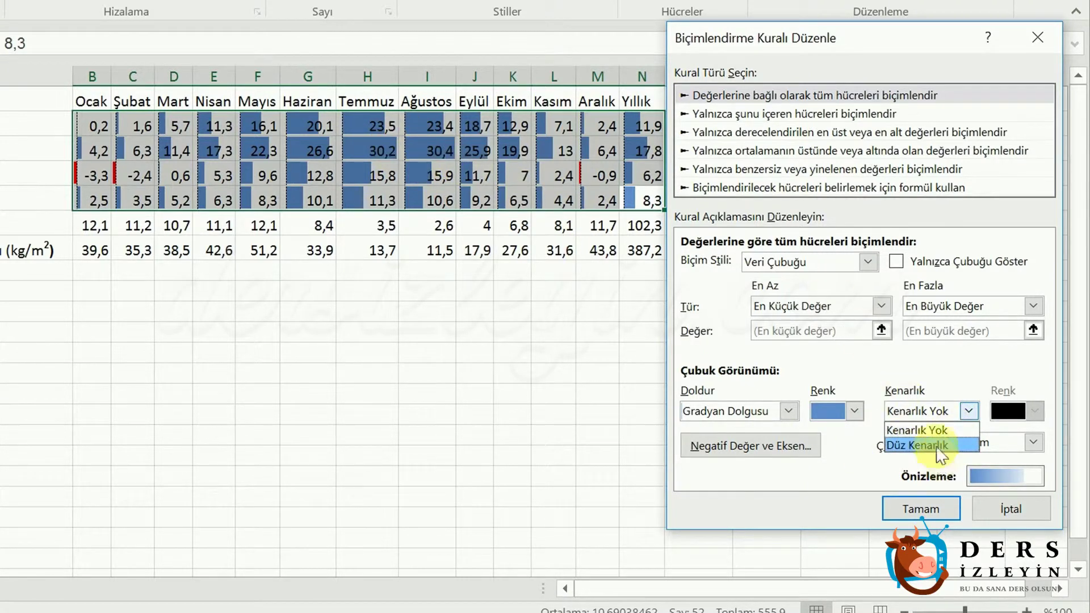
click(934, 444)
click(760, 451)
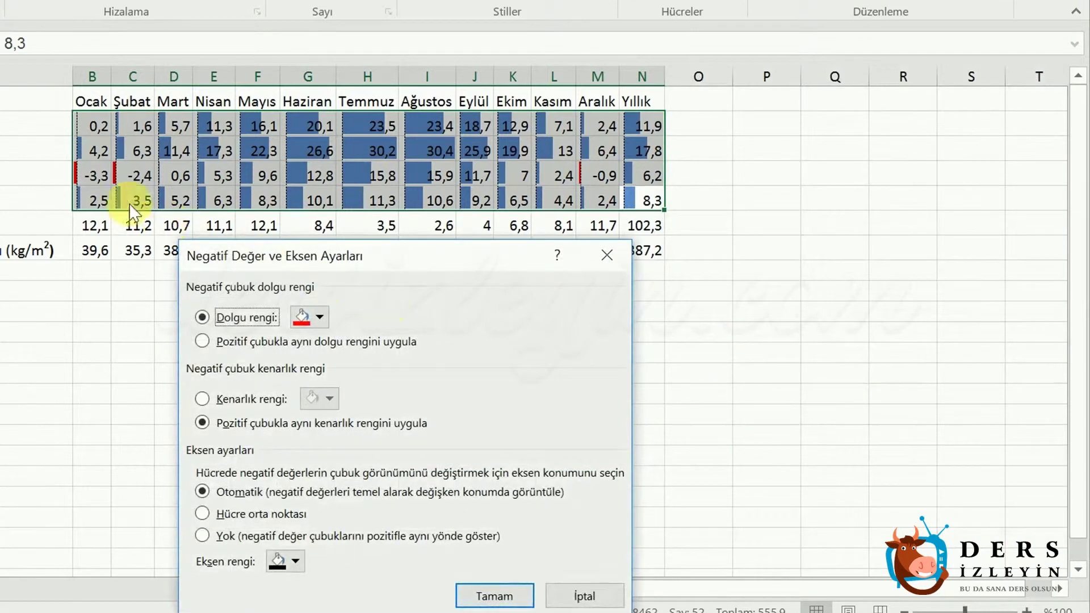
Step: Try the negative-value fill and border options, keeping red negative bars and an automatic axis
drag(256, 258, 460, 227)
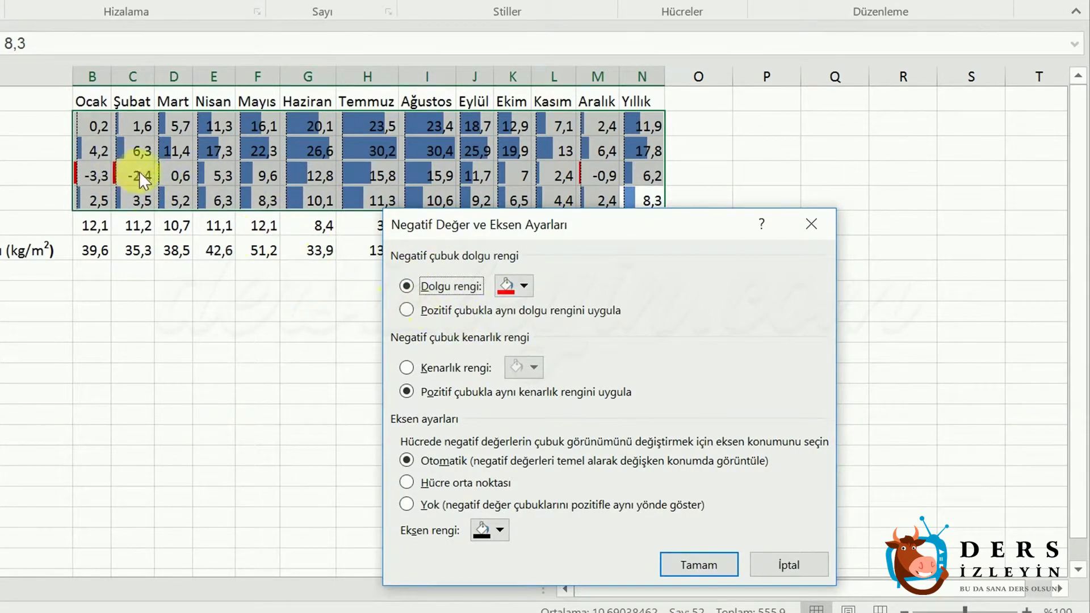
click(525, 285)
click(527, 283)
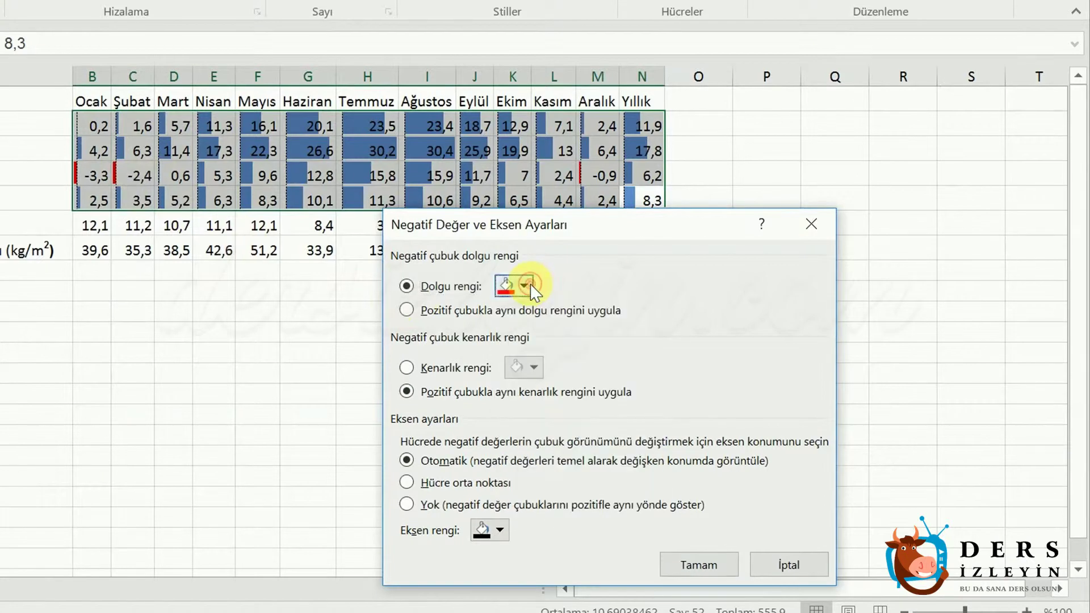
click(407, 310)
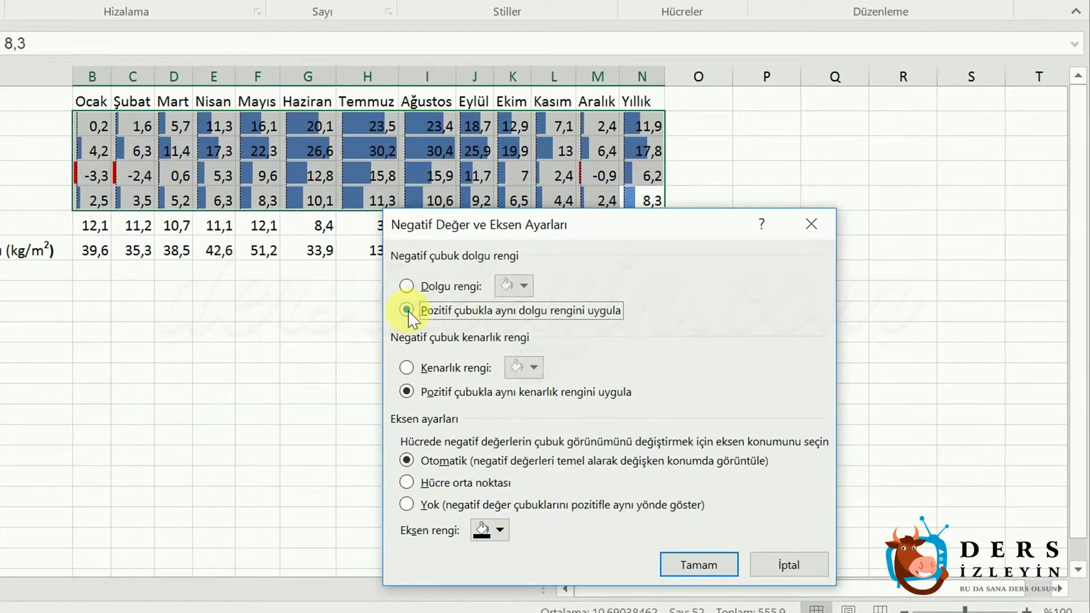
click(407, 286)
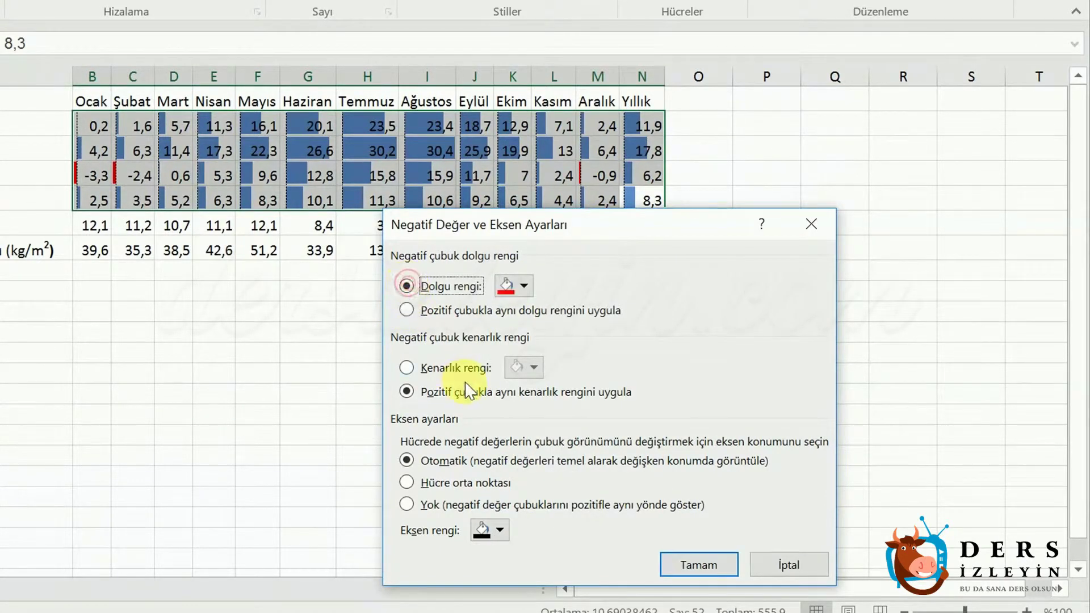
click(442, 369)
click(420, 393)
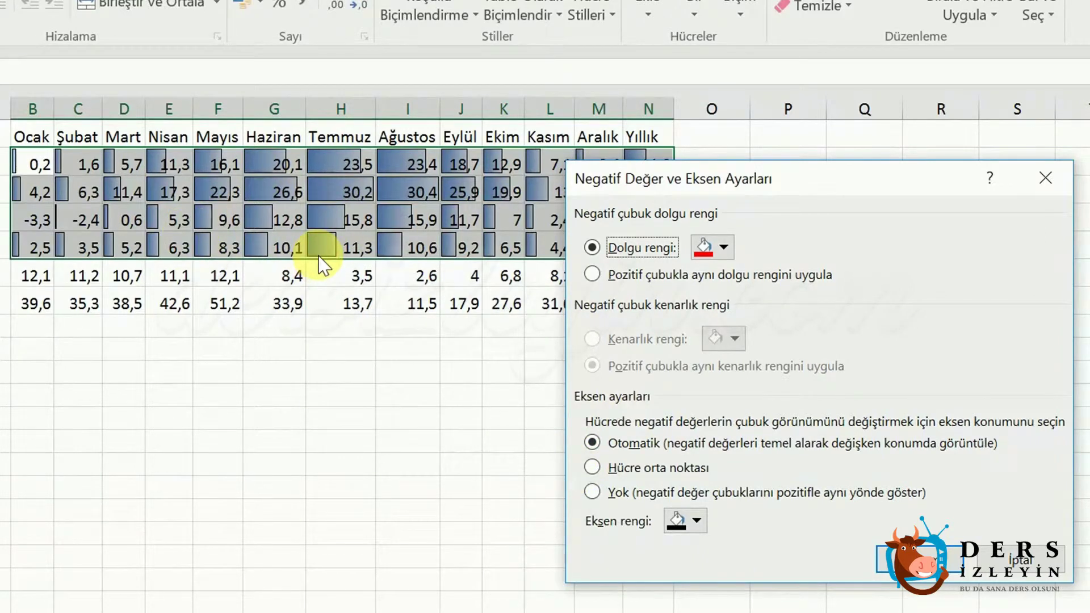
click(670, 451)
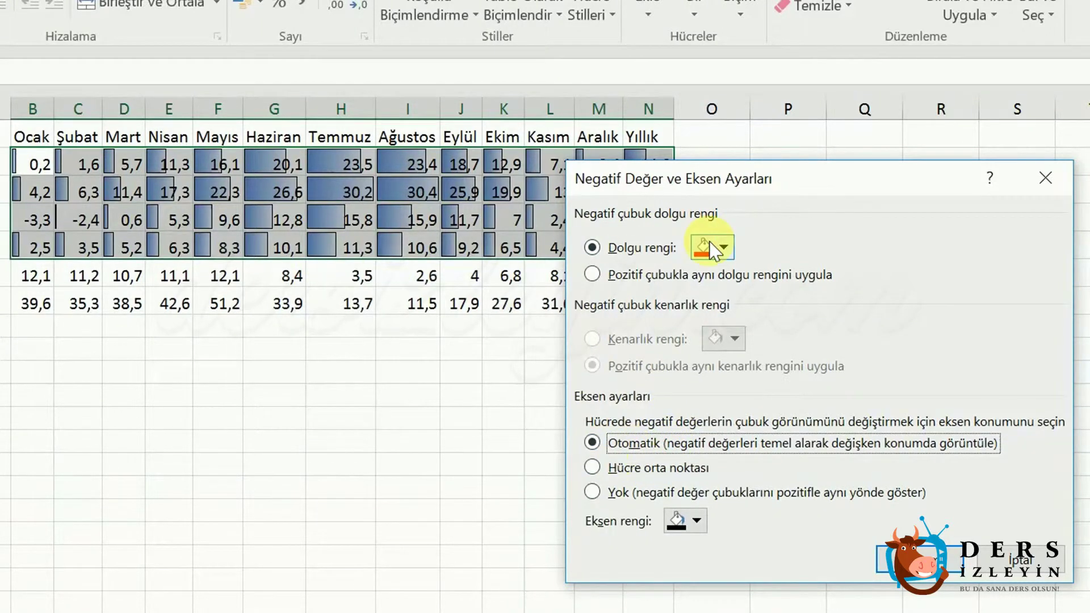
click(915, 553)
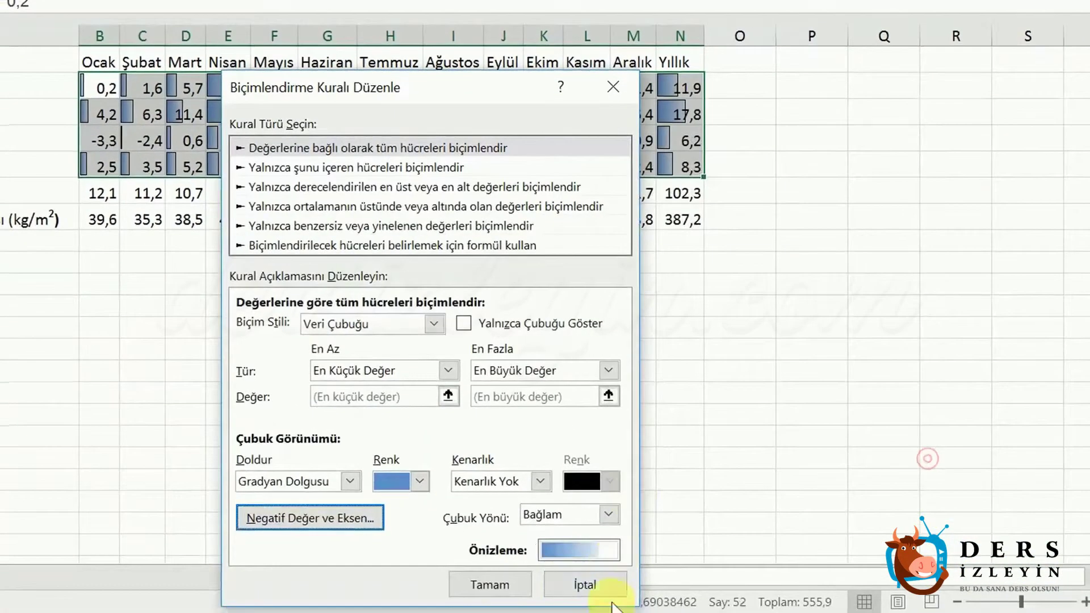
Step: Apply the gradient-bar rule, then reposition the bar axis at the cell midpoint
click(482, 605)
click(773, 579)
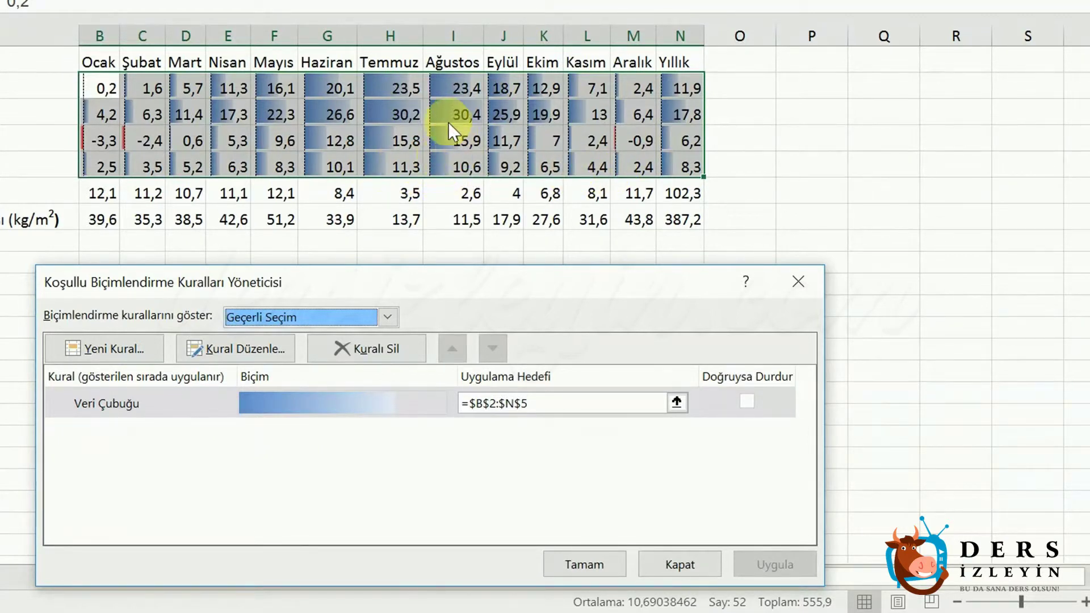
double_click(237, 398)
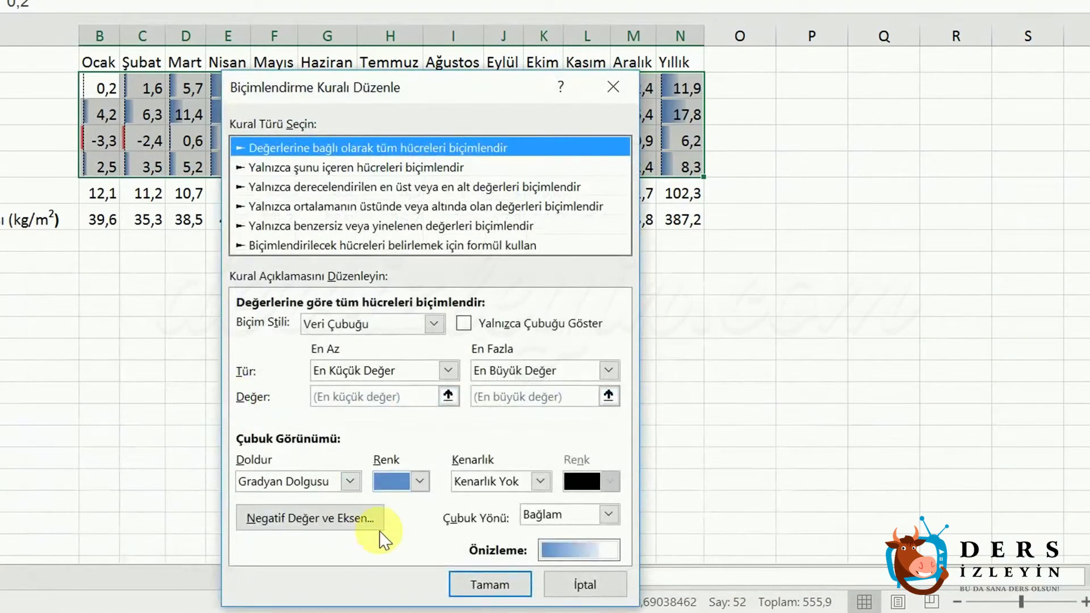
click(357, 525)
click(301, 497)
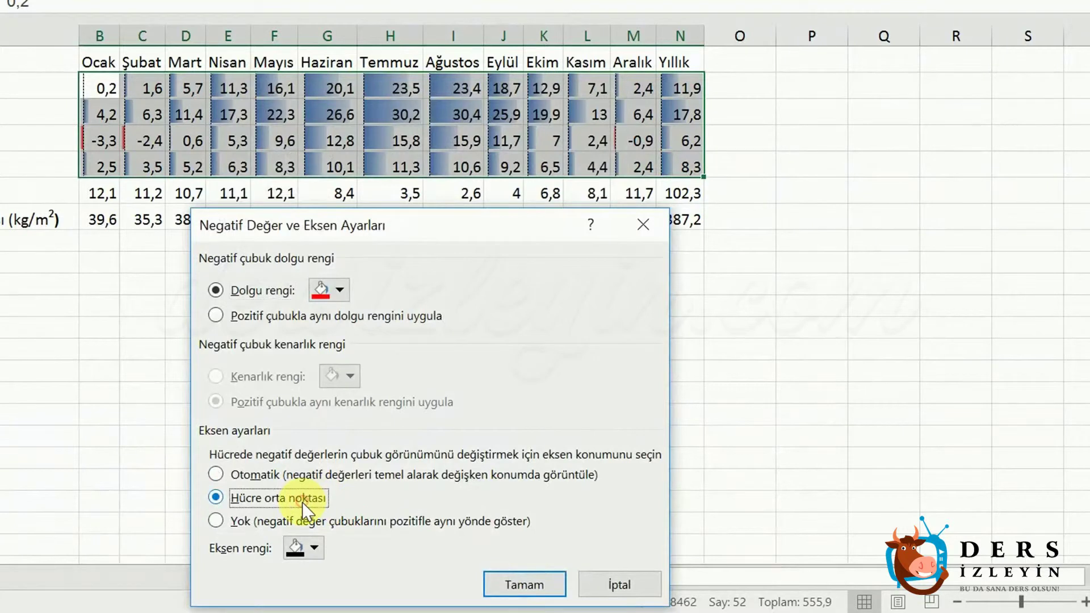
click(543, 587)
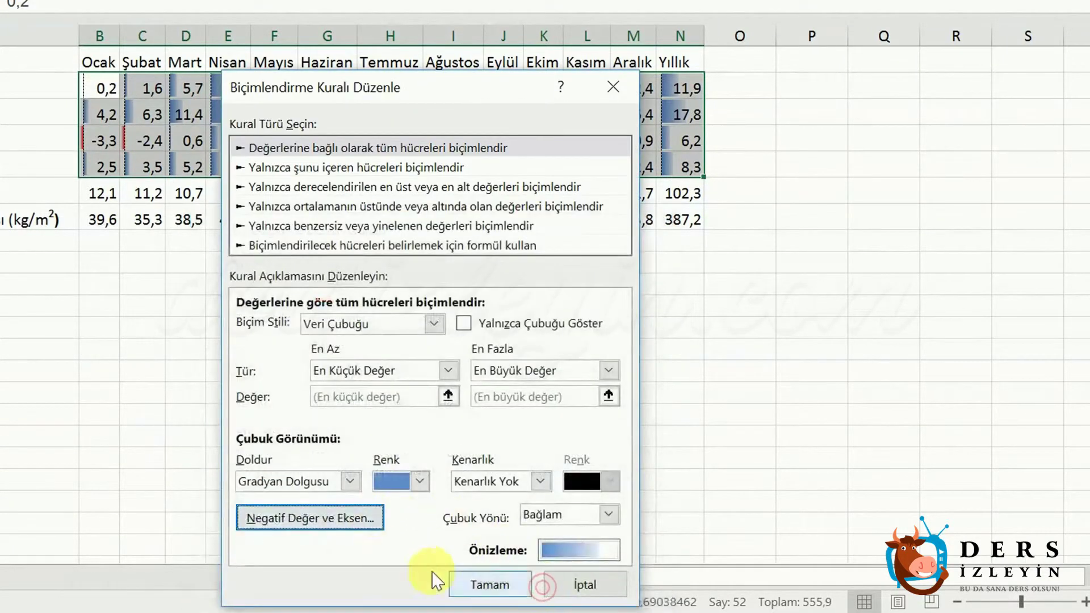
Step: Apply the midpoint-axis rule to B2:N5 and close the rules manager
key(Return)
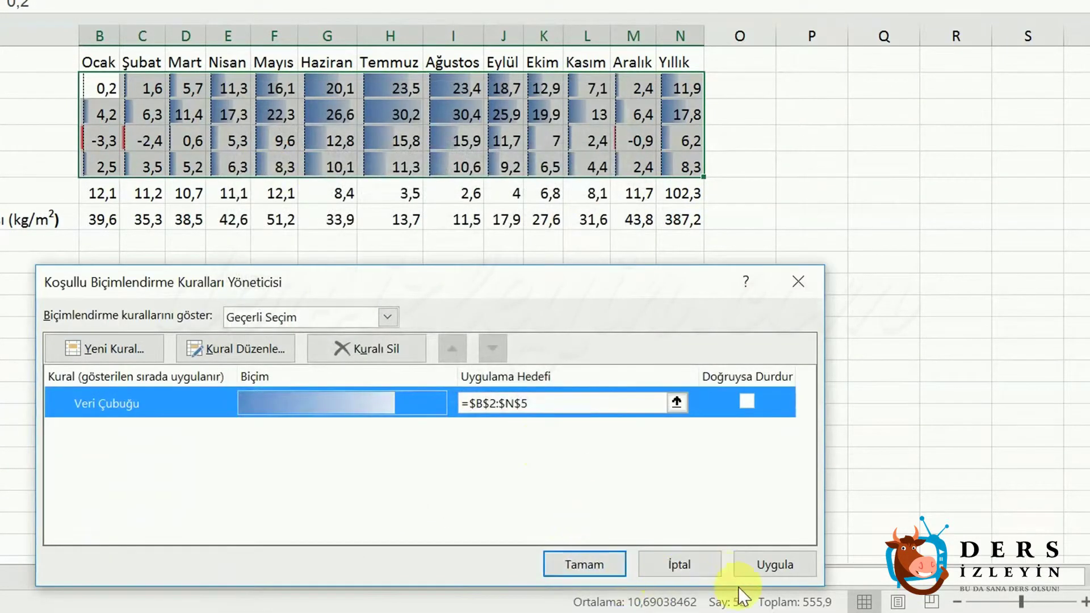
click(768, 564)
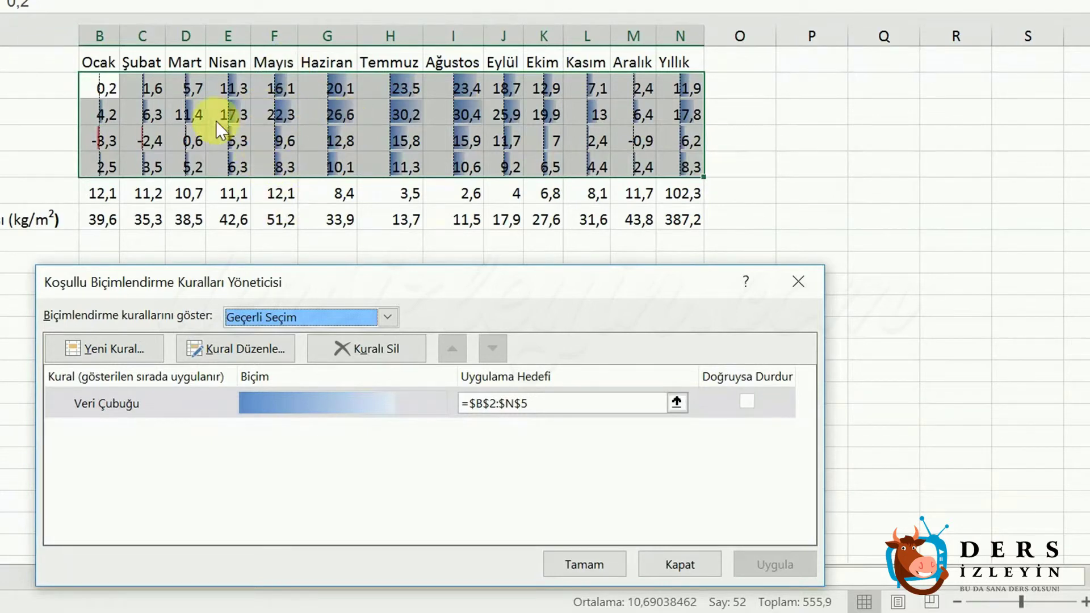
click(615, 564)
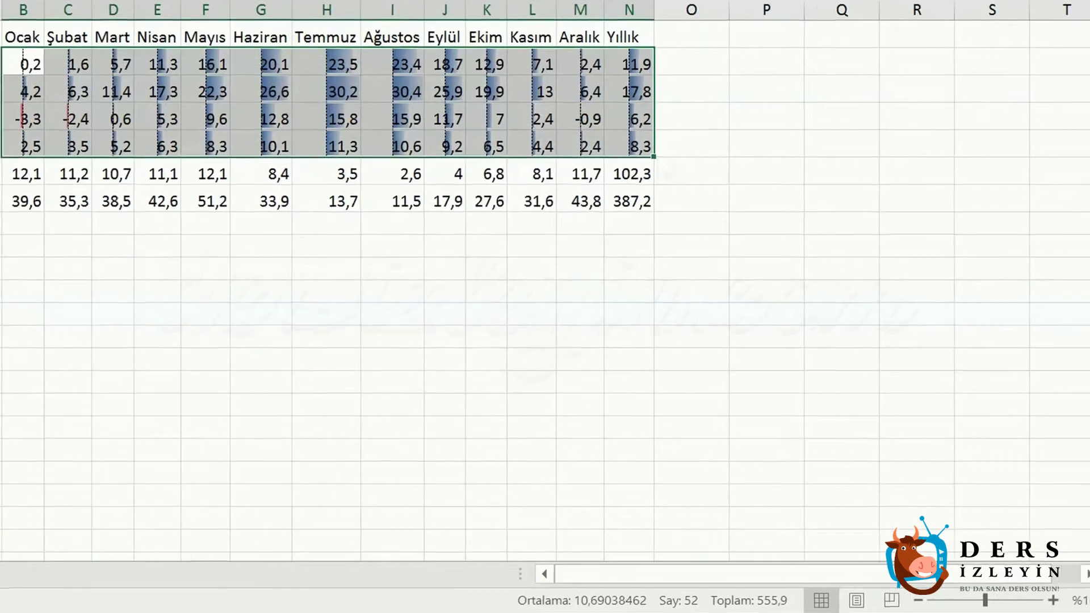
Step: Reopen the data-bar rule's Negative Value and Axis settings and set the axis to None
click(397, 12)
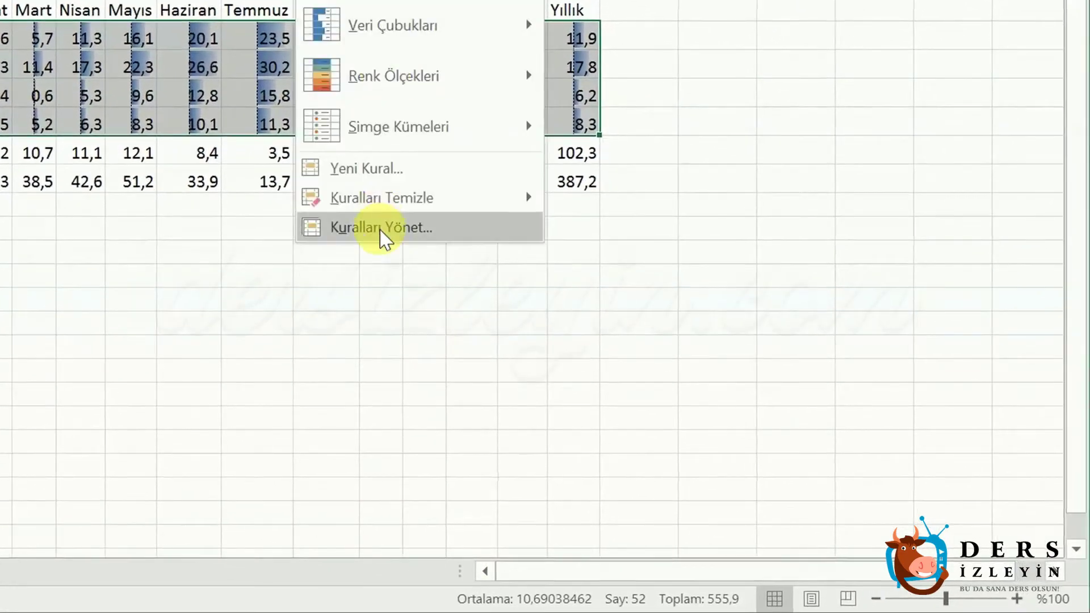
click(382, 229)
double_click(170, 397)
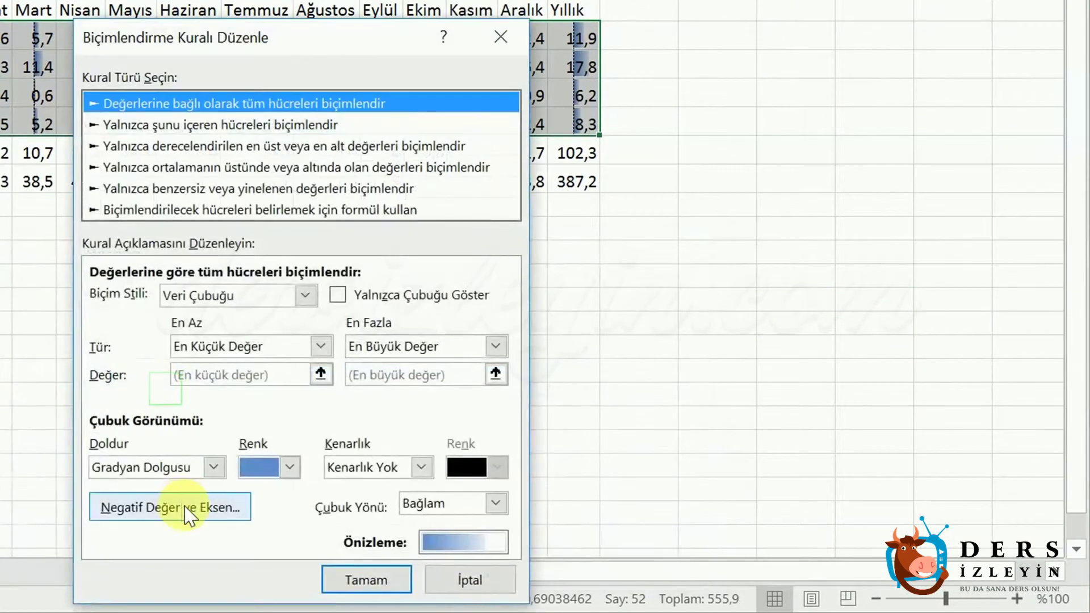
click(180, 505)
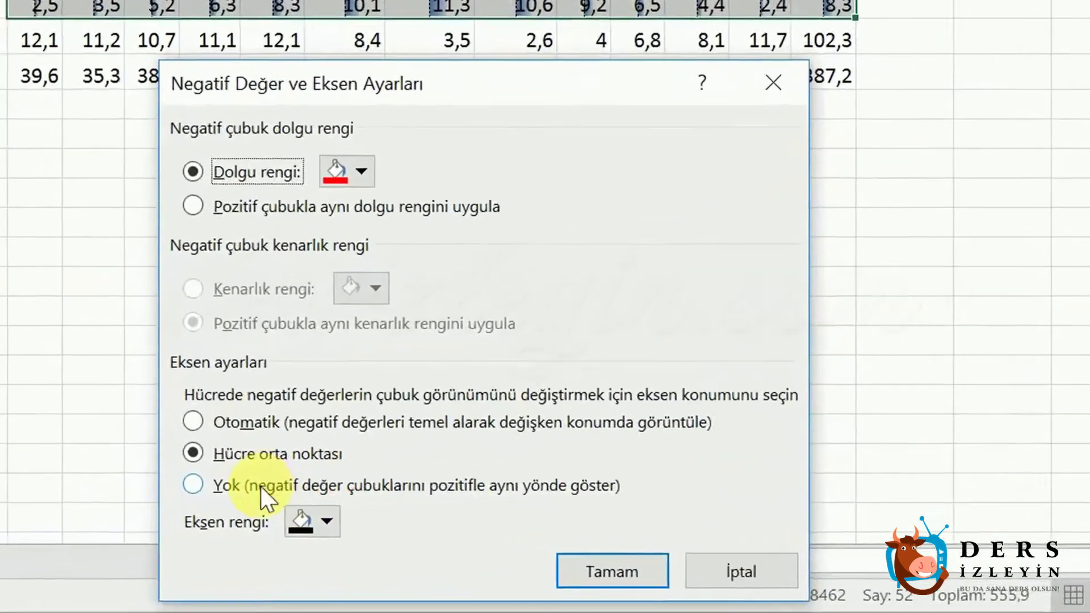
click(261, 486)
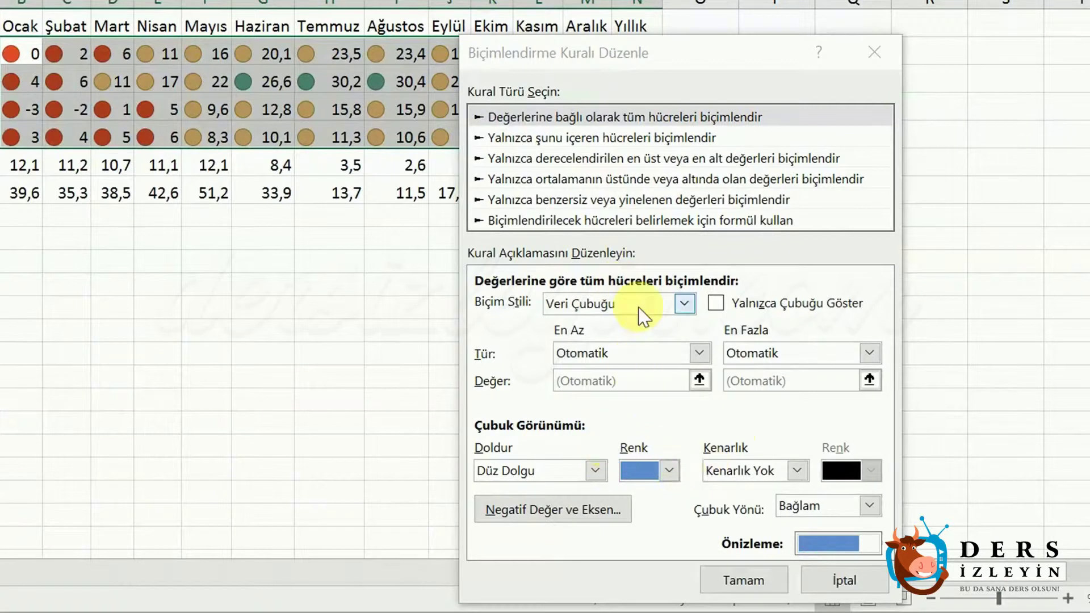
Step: Switch the rule's format style to Simge Kümeleri and pick the four-circle icon set
click(685, 306)
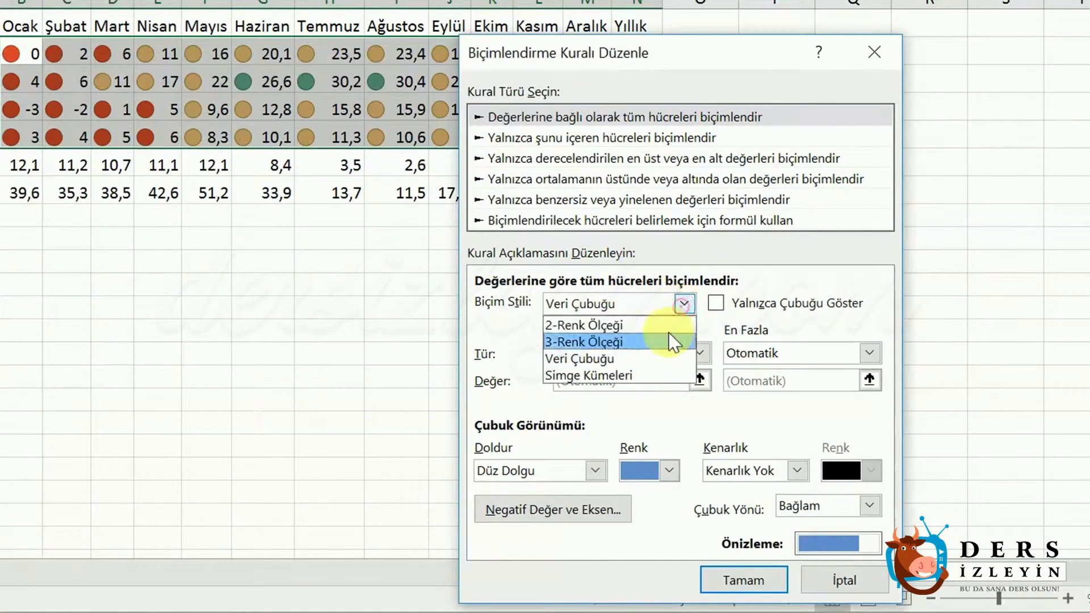
click(628, 377)
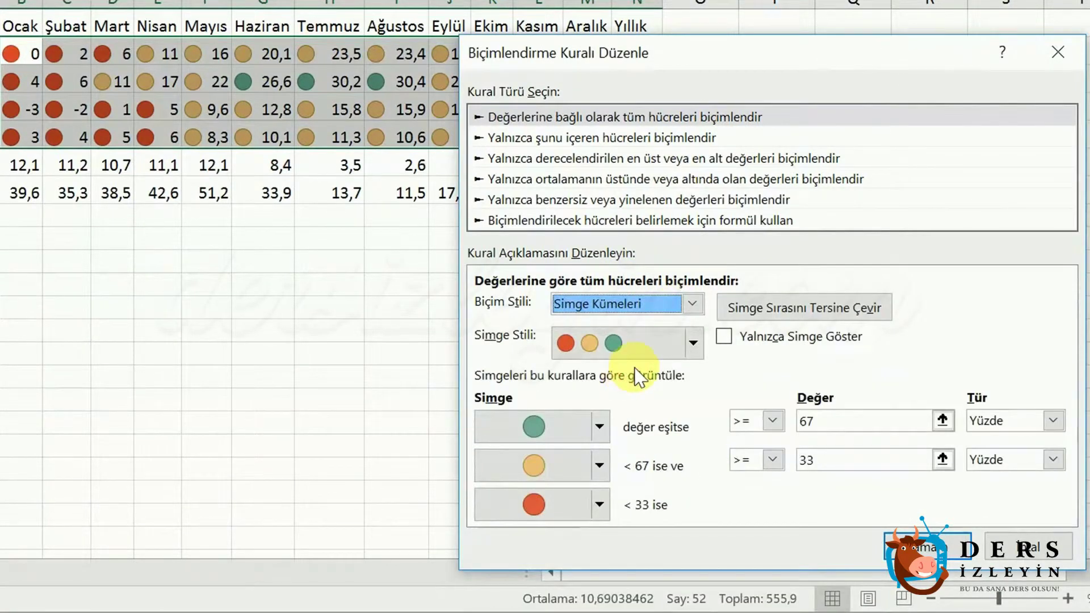
mouse_move(585, 49)
mouse_down()
mouse_move(429, 114)
mouse_move(604, 67)
mouse_up()
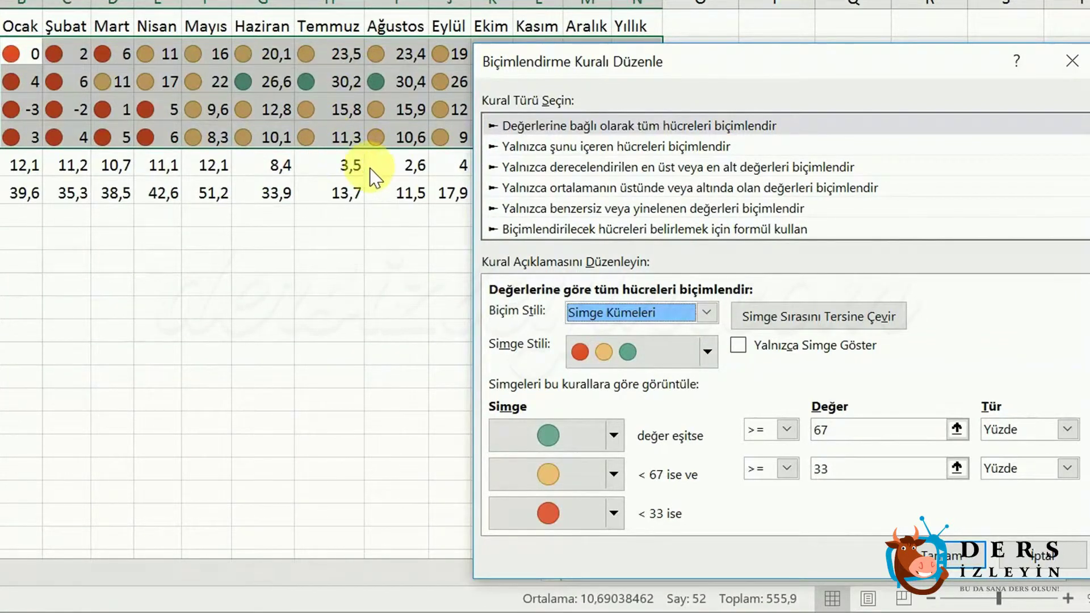
click(708, 359)
mouse_move(703, 430)
mouse_down()
mouse_move(715, 496)
mouse_move(700, 392)
mouse_move(705, 489)
mouse_move(691, 519)
mouse_move(699, 412)
mouse_up()
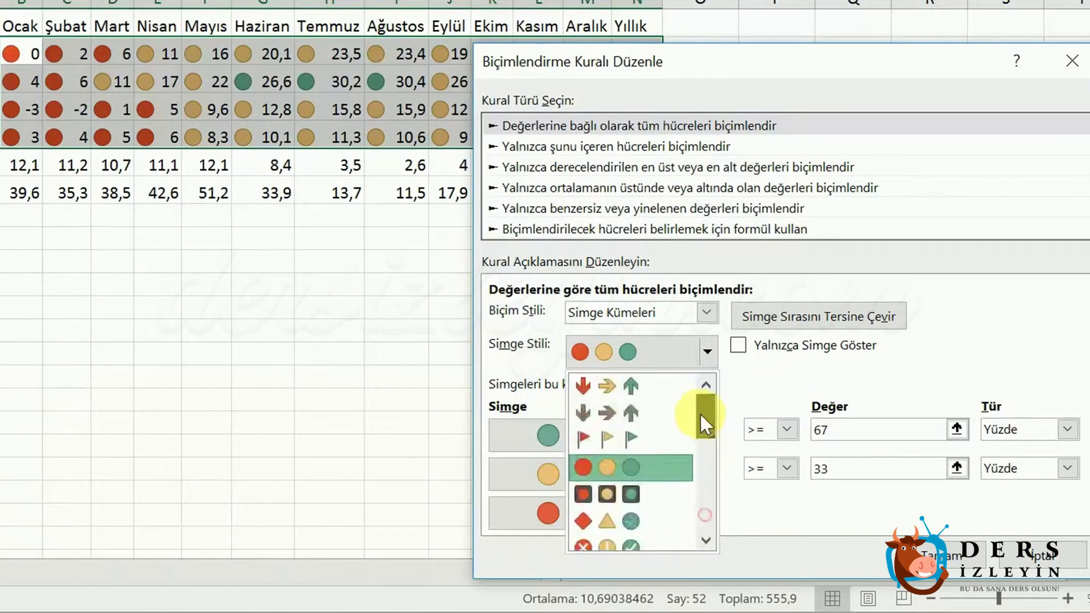
click(630, 363)
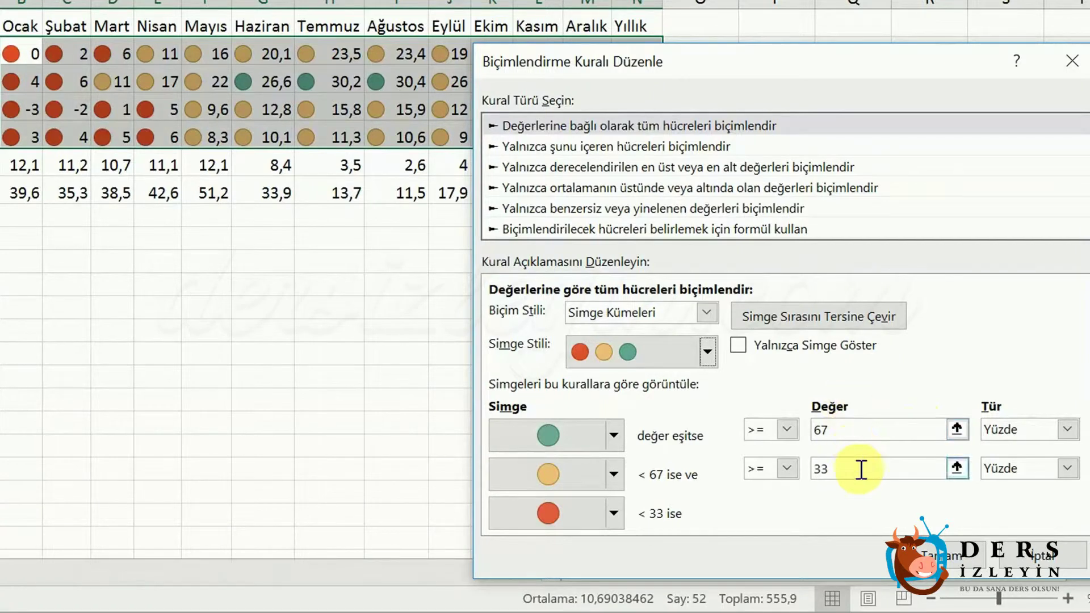
click(707, 351)
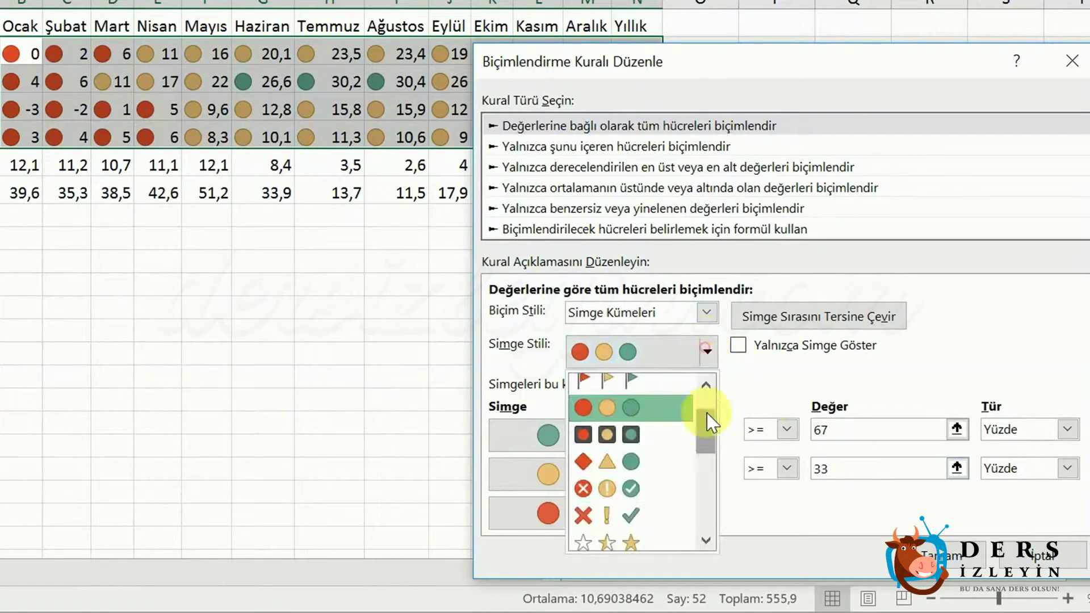
scroll(667, 464, down, 1)
click(650, 396)
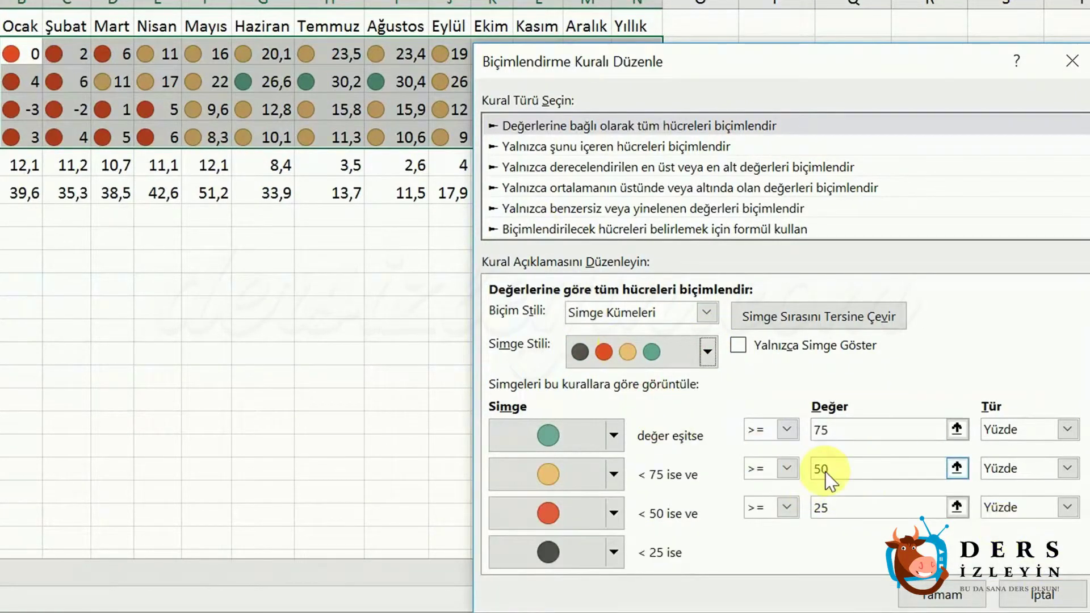
click(865, 436)
click(863, 429)
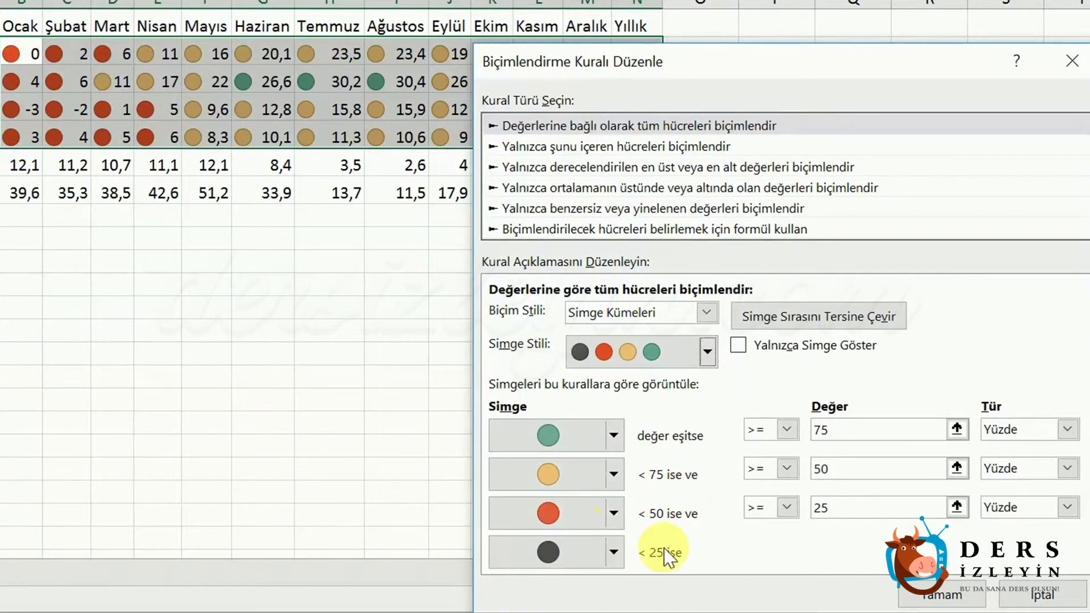
click(706, 349)
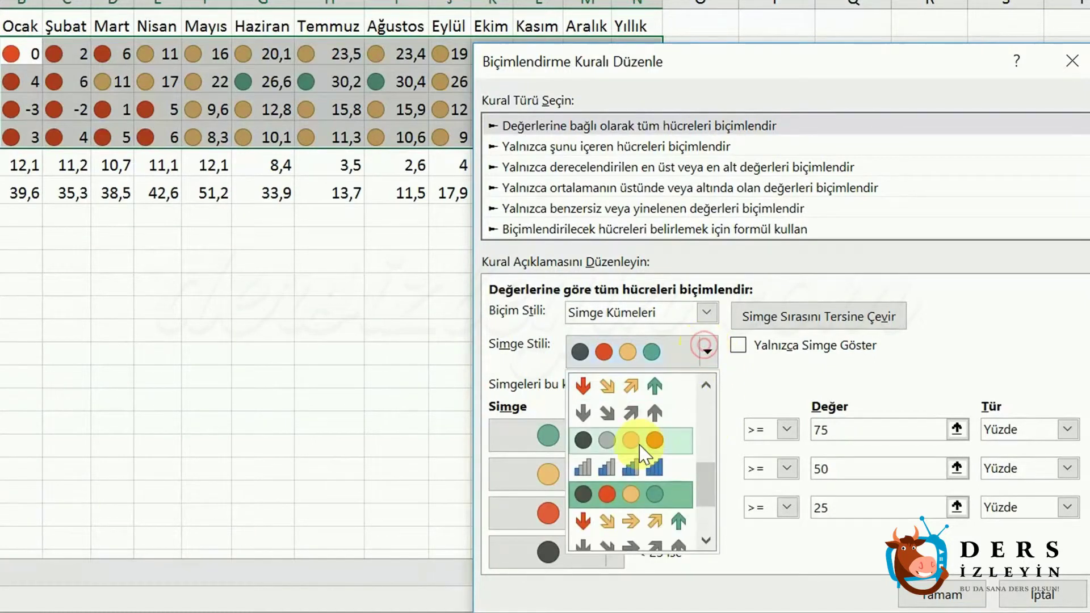
scroll(629, 449, up, 2)
scroll(631, 445, up, 2)
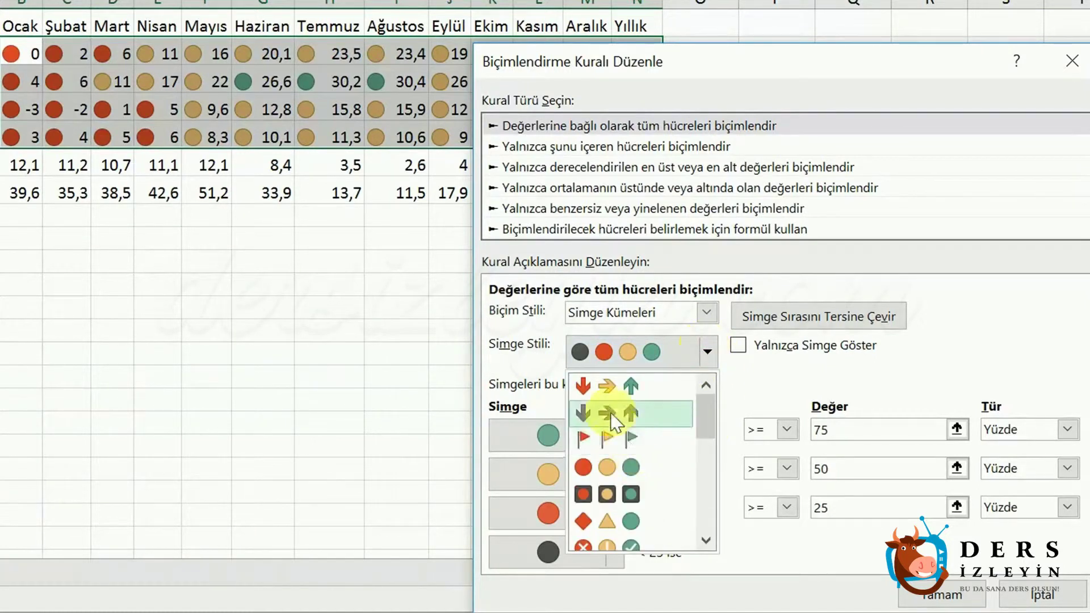
Step: Choose the three traffic-light circles and set both threshold types to Sayı (Number)
click(624, 467)
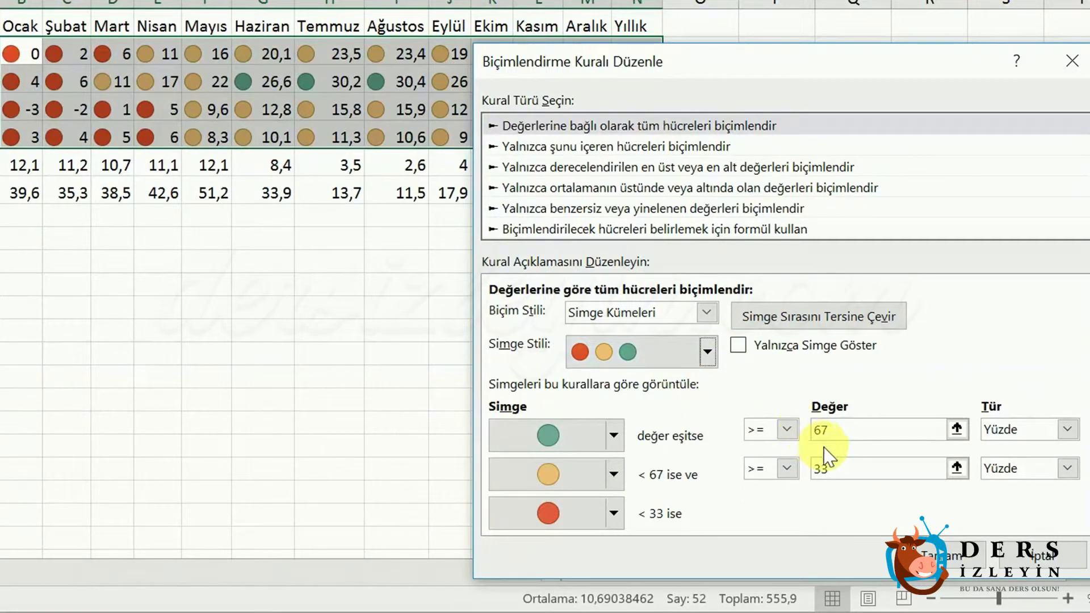
drag(624, 65, 621, 77)
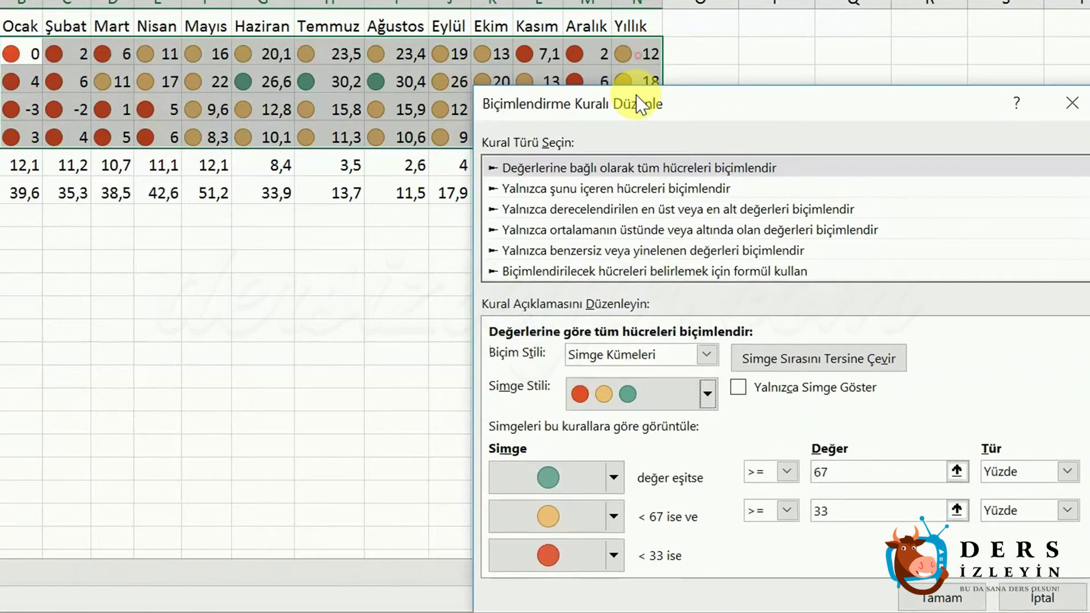
click(1063, 442)
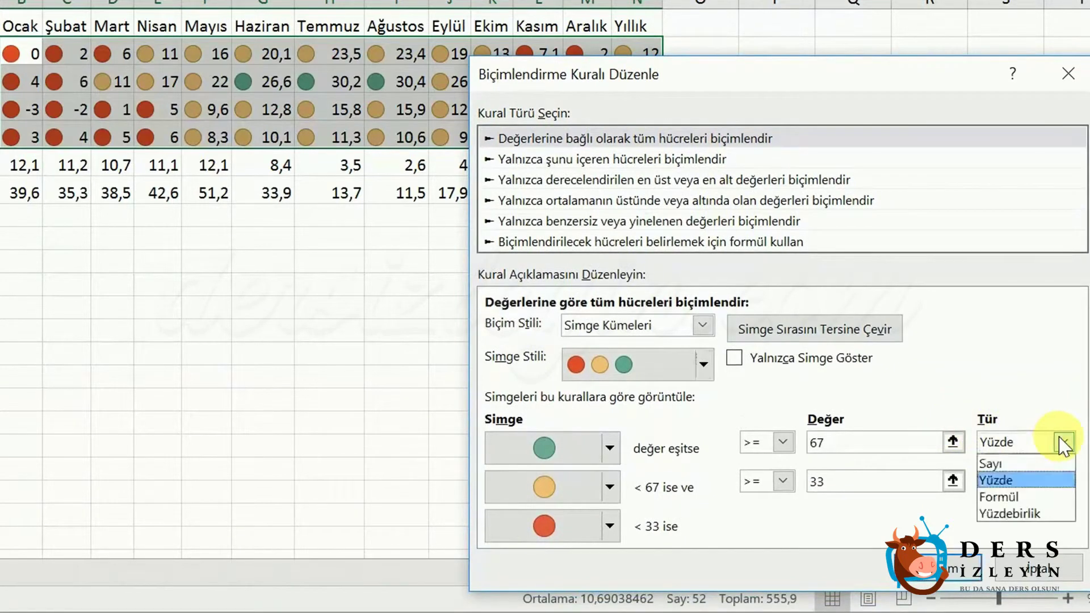
click(1044, 459)
click(1063, 482)
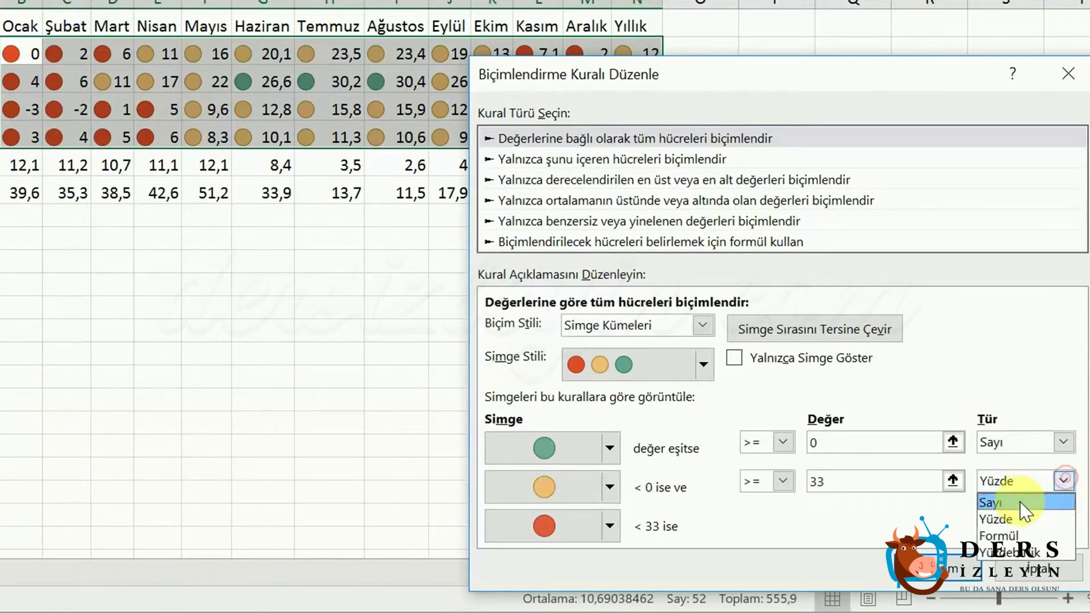
click(1044, 502)
Step: Enter threshold values 26,6 for green and 8,3 for yellow
click(840, 449)
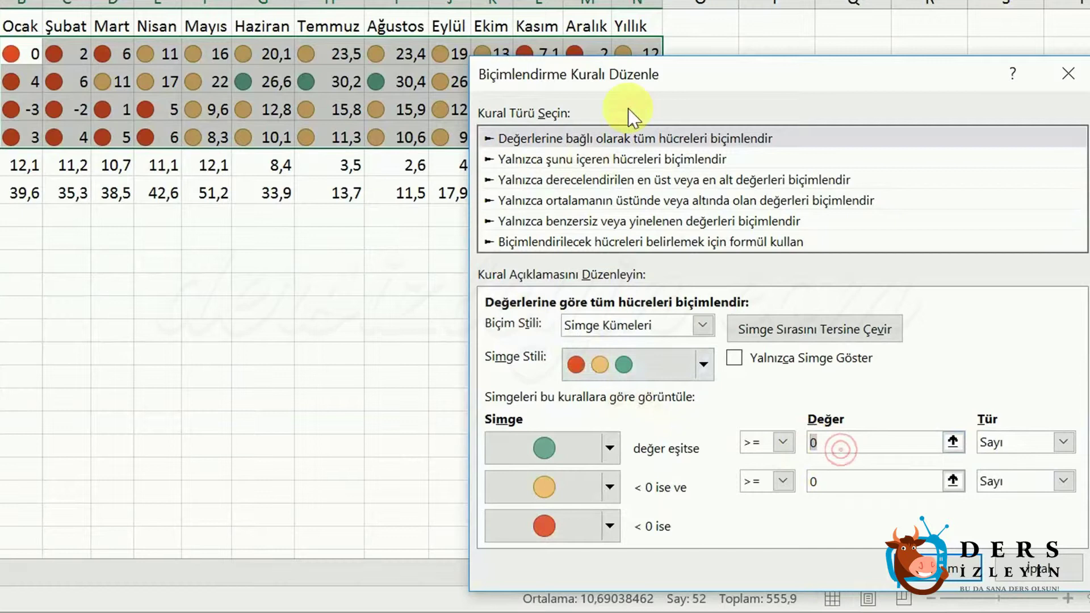
text(+)
click(264, 80)
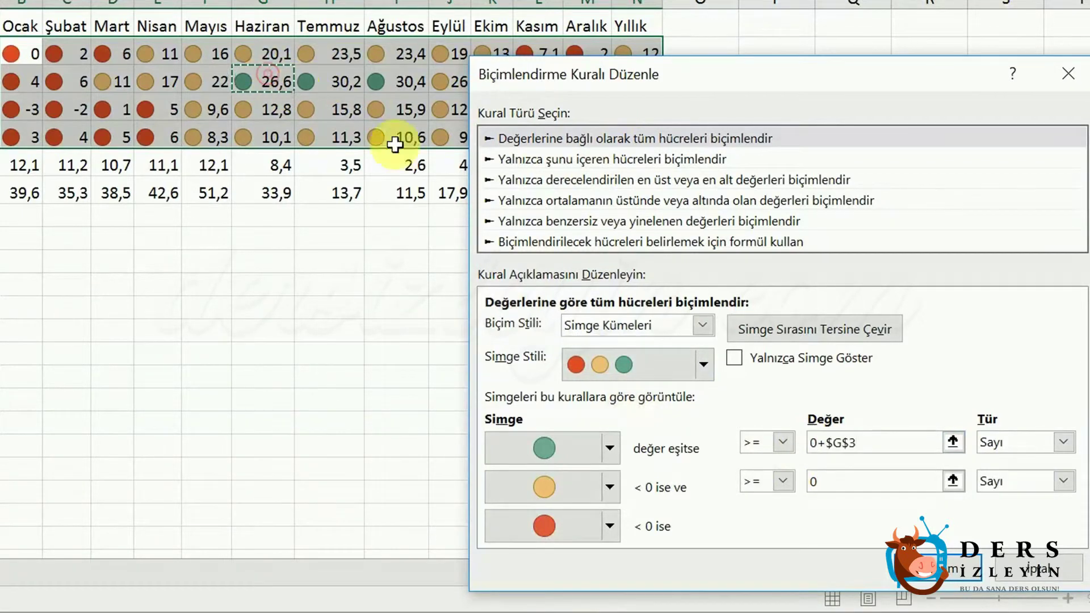
drag(871, 444, 811, 443)
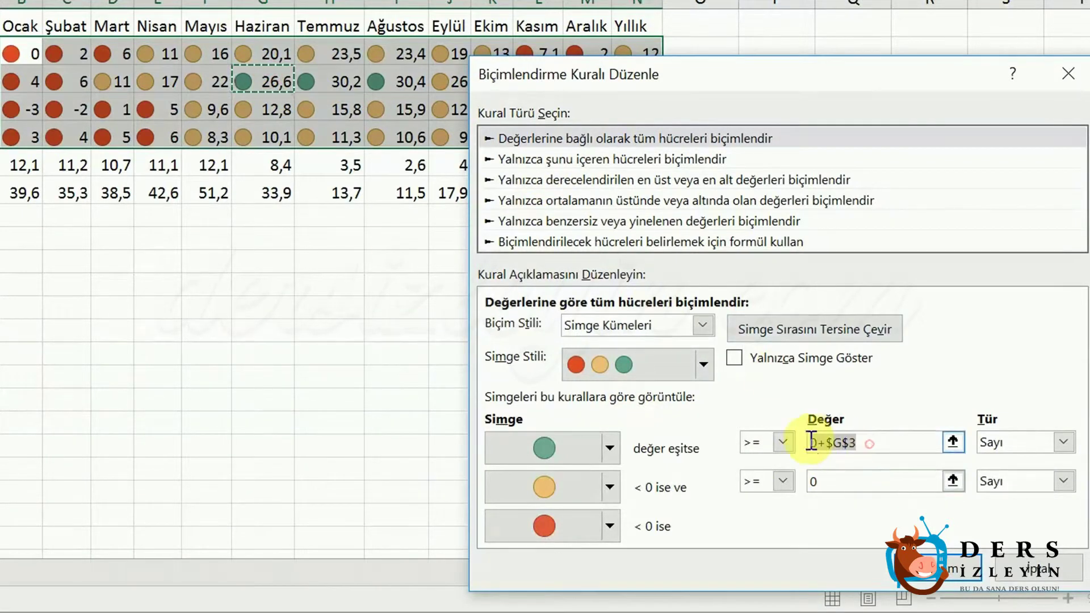
text(26,6)
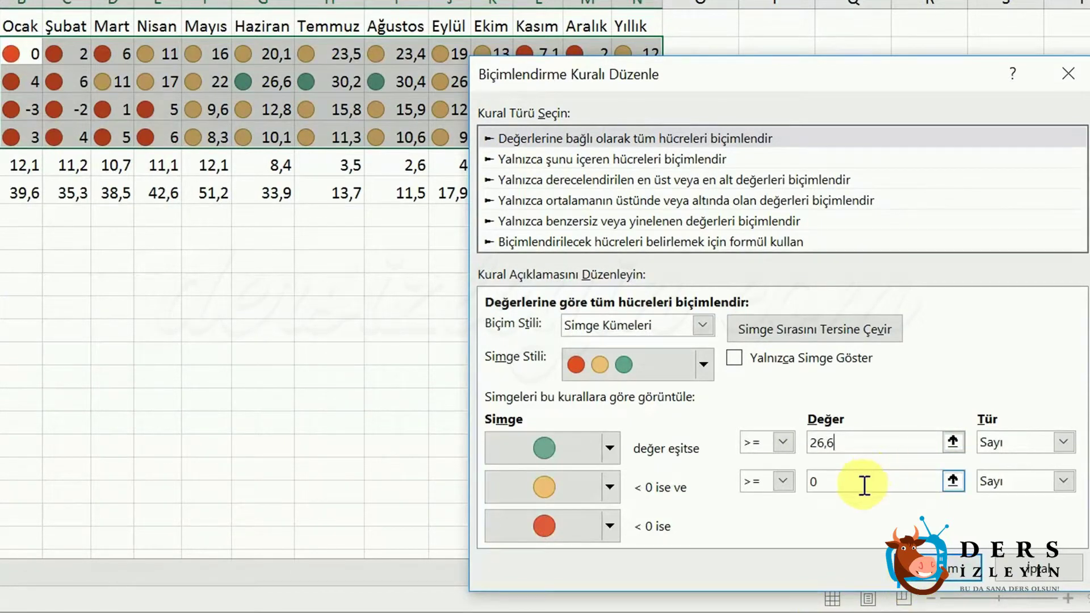
drag(862, 484, 815, 487)
text(8,3)
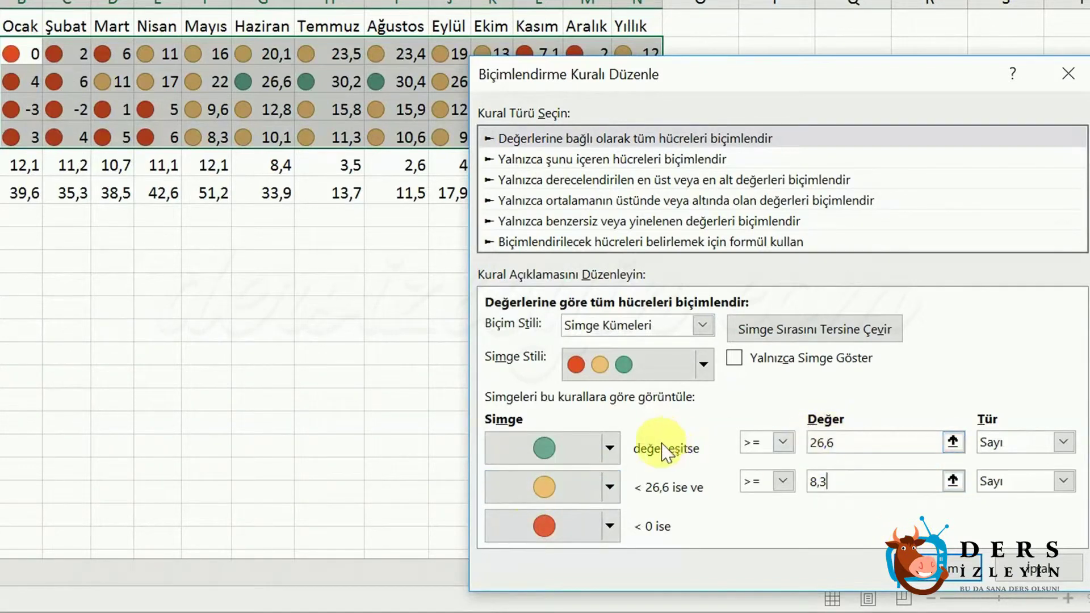
click(828, 481)
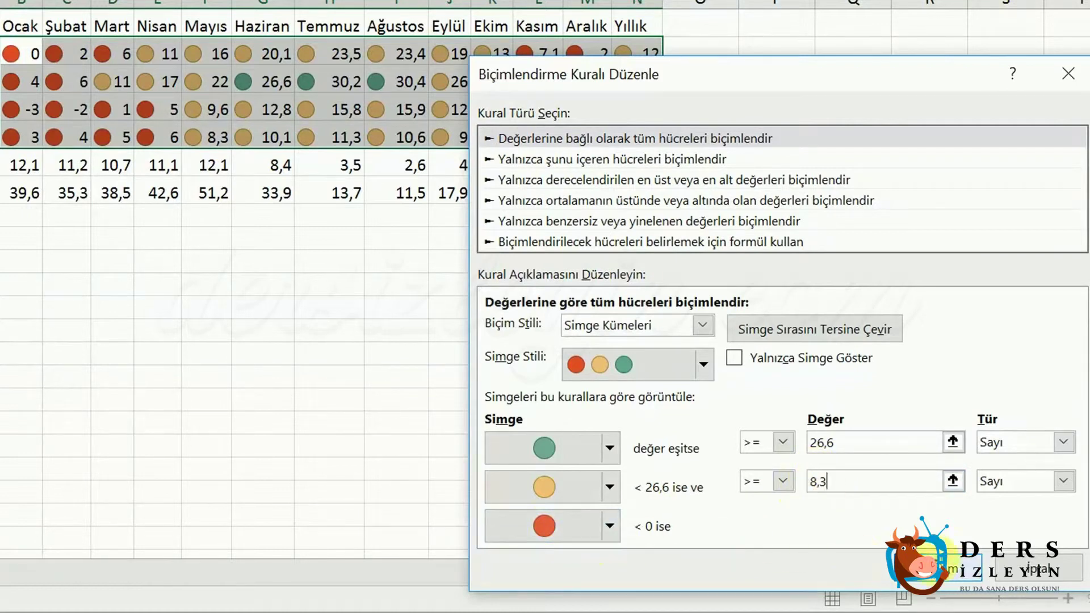
Step: Confirm and apply the three-circle icon rule to B2:N5, then reopen it for editing
click(929, 568)
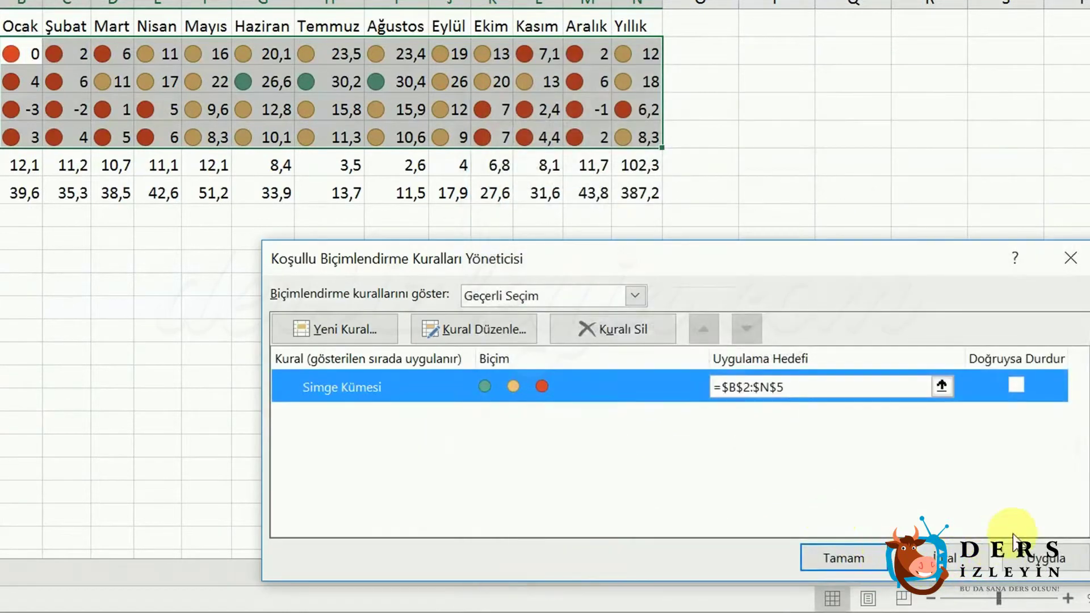
click(1030, 559)
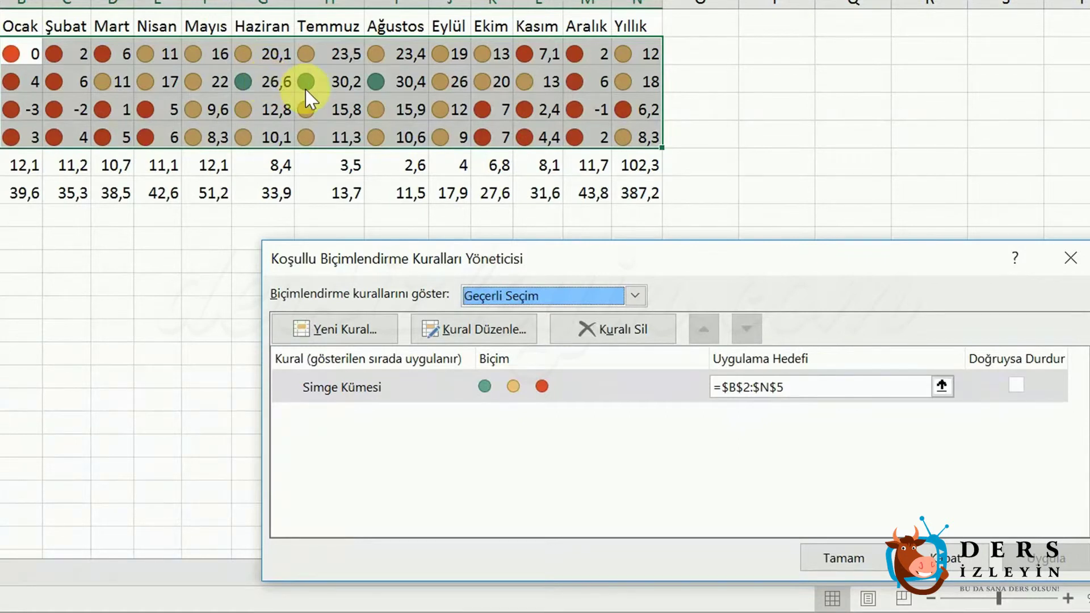
click(528, 389)
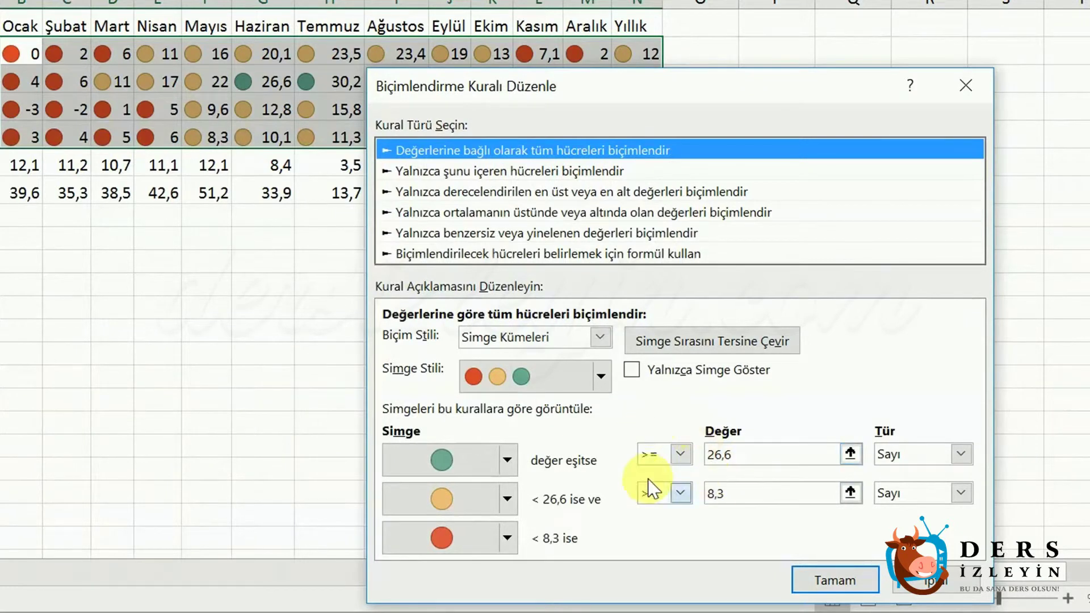
Step: Change the green icon's operator from >= to > so it needs values above 26,6
click(680, 454)
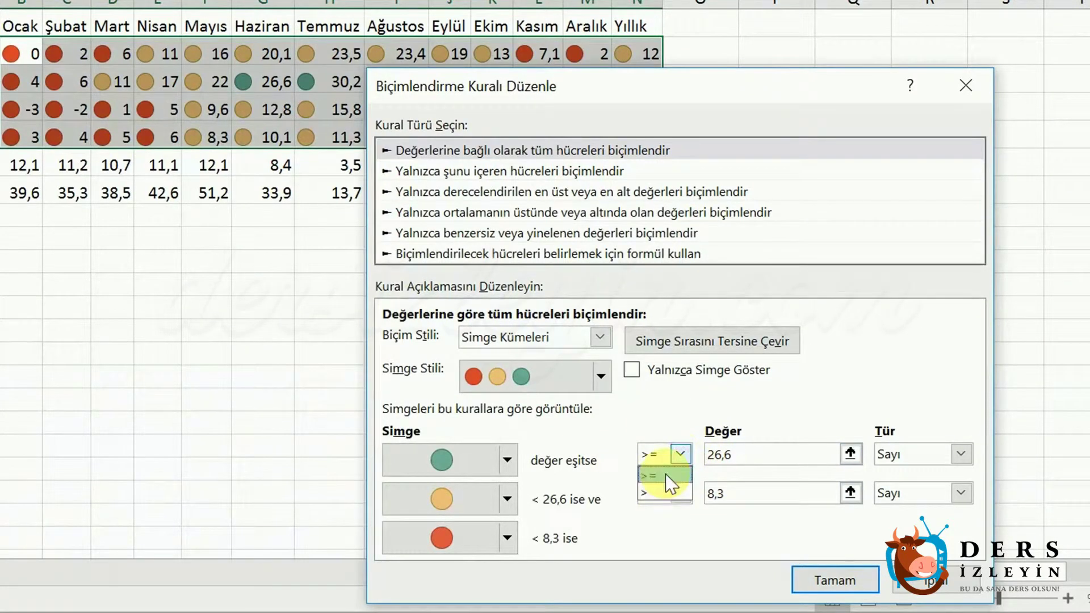
click(664, 476)
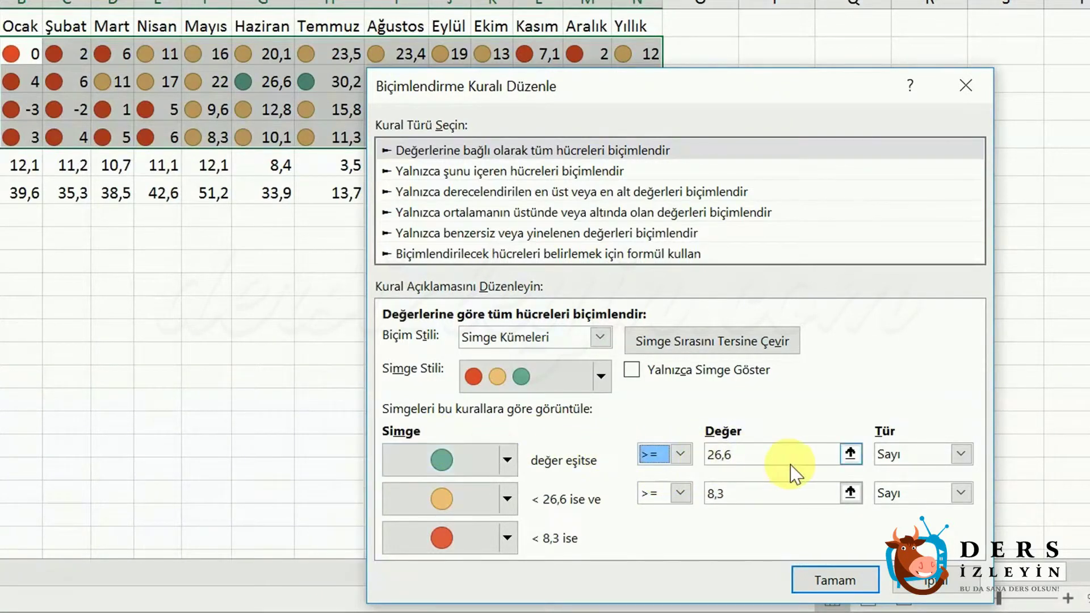
click(682, 454)
click(674, 493)
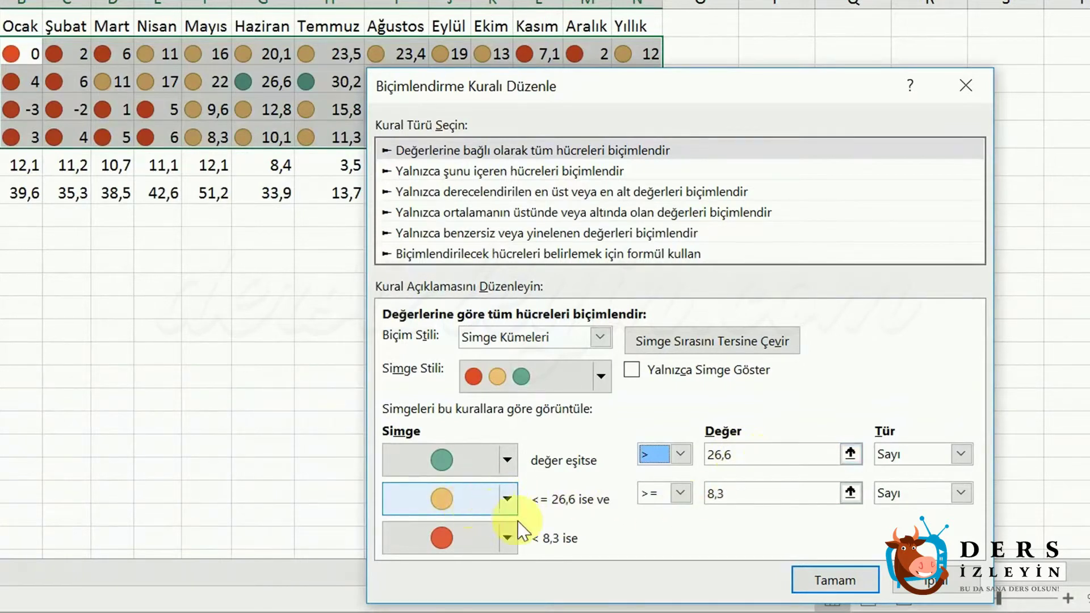
click(819, 581)
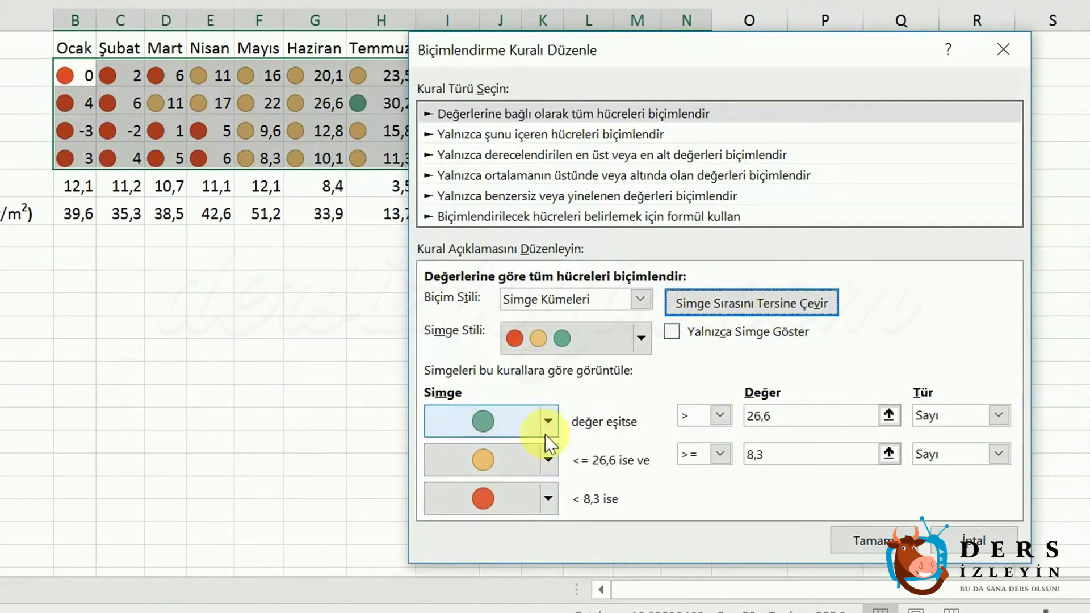
Step: Turn on Show Icon Only, keeping the normal icon order, and apply it to B2:N5
click(761, 307)
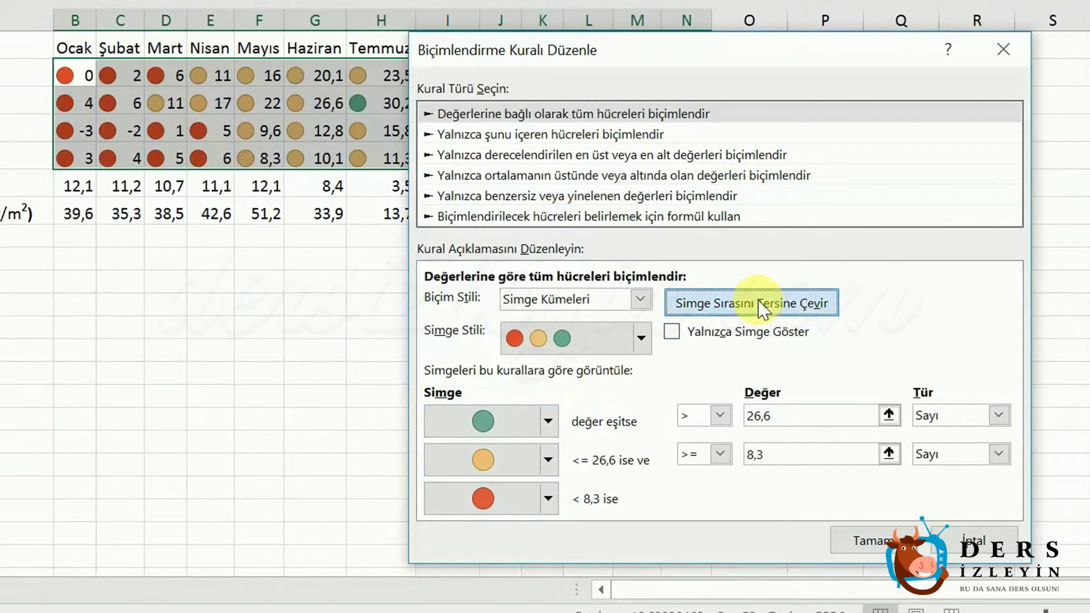
click(737, 307)
click(732, 304)
click(721, 307)
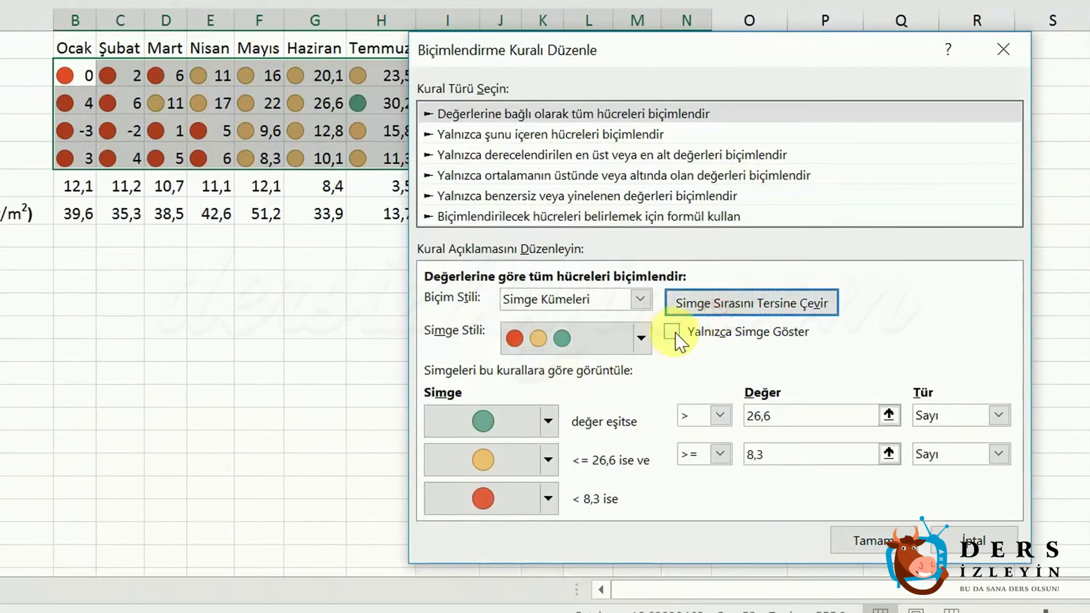
click(674, 336)
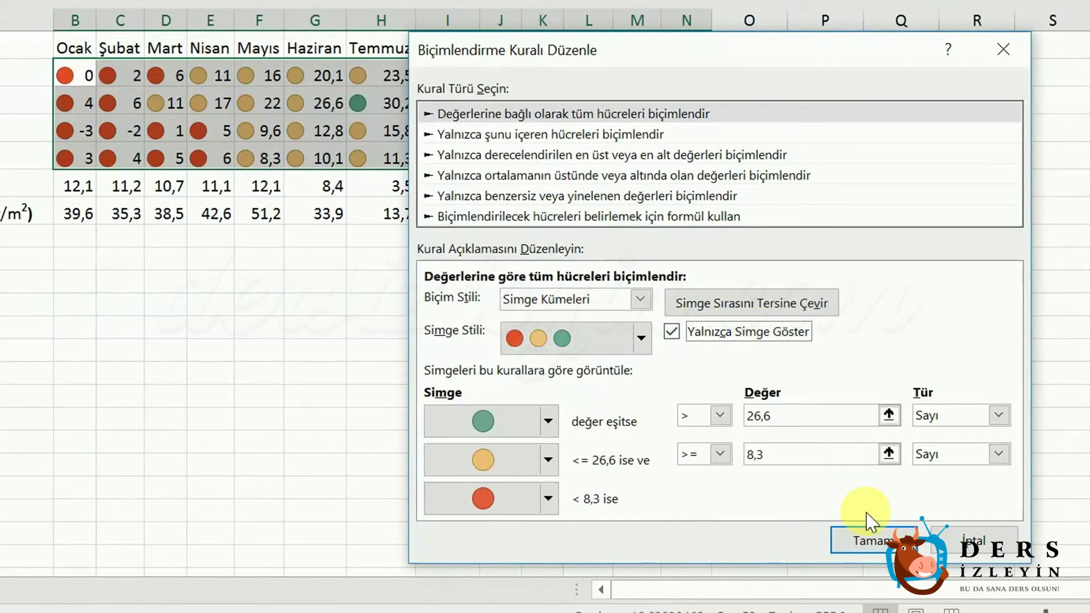
click(873, 537)
click(1067, 503)
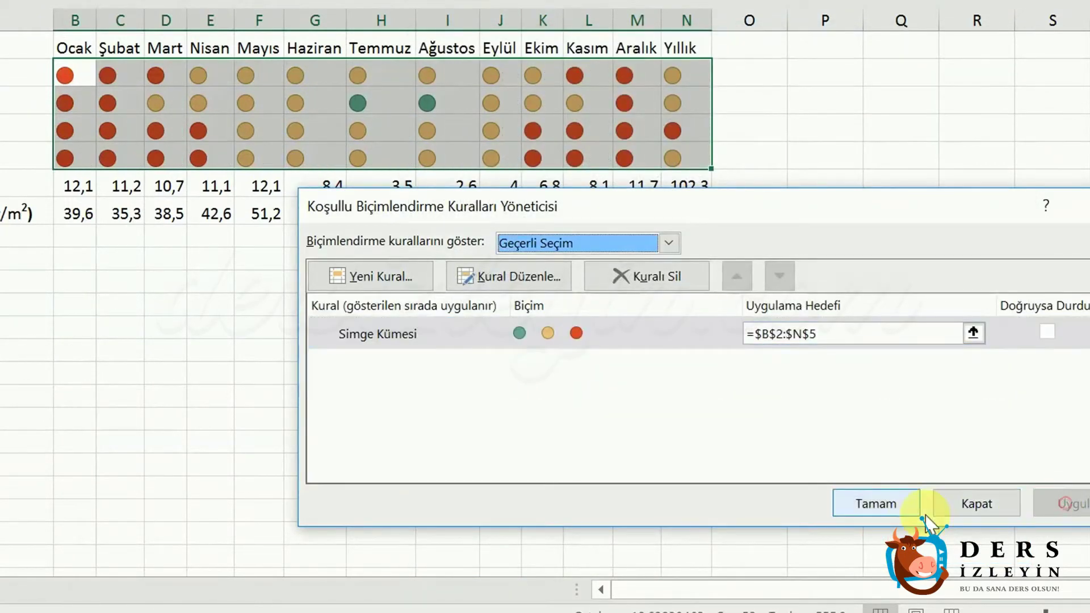
click(889, 508)
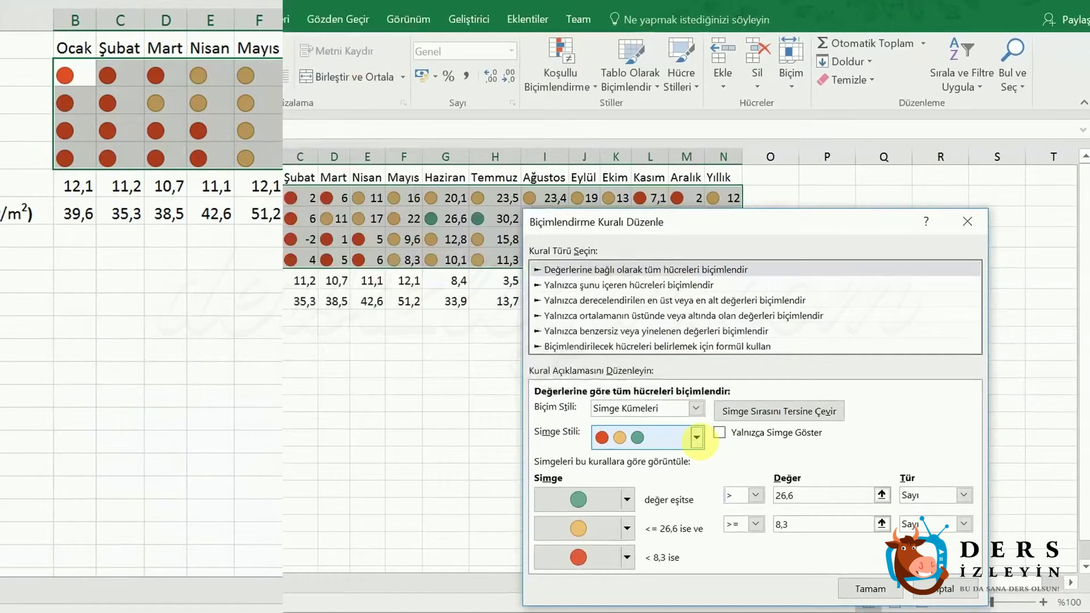
Step: Switch the rule's icon style to 5 Quarters and apply it from the Rules Manager
click(625, 386)
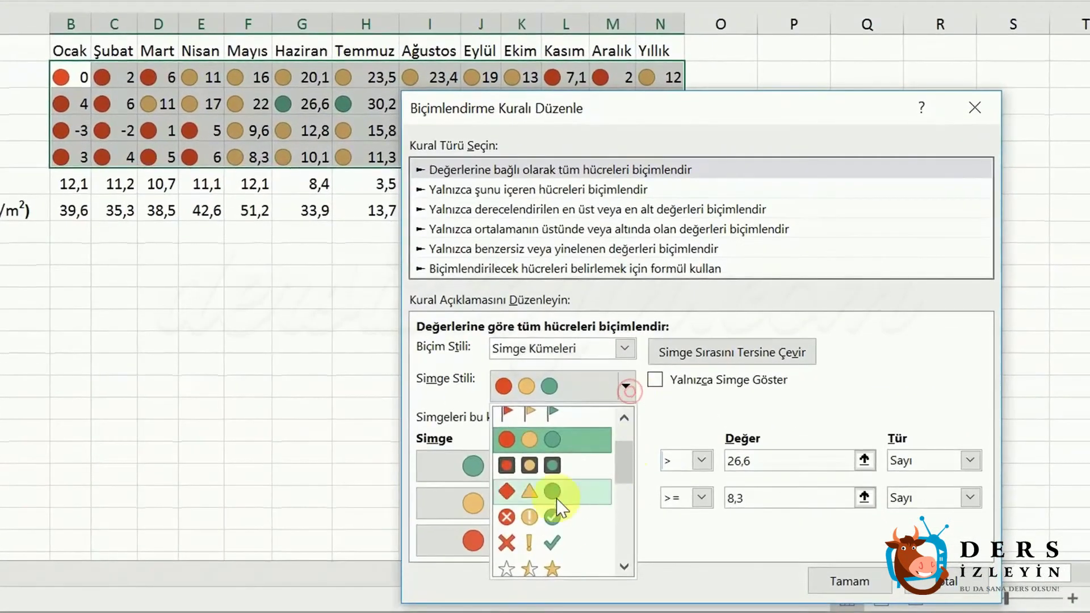
scroll(567, 494, down, 3)
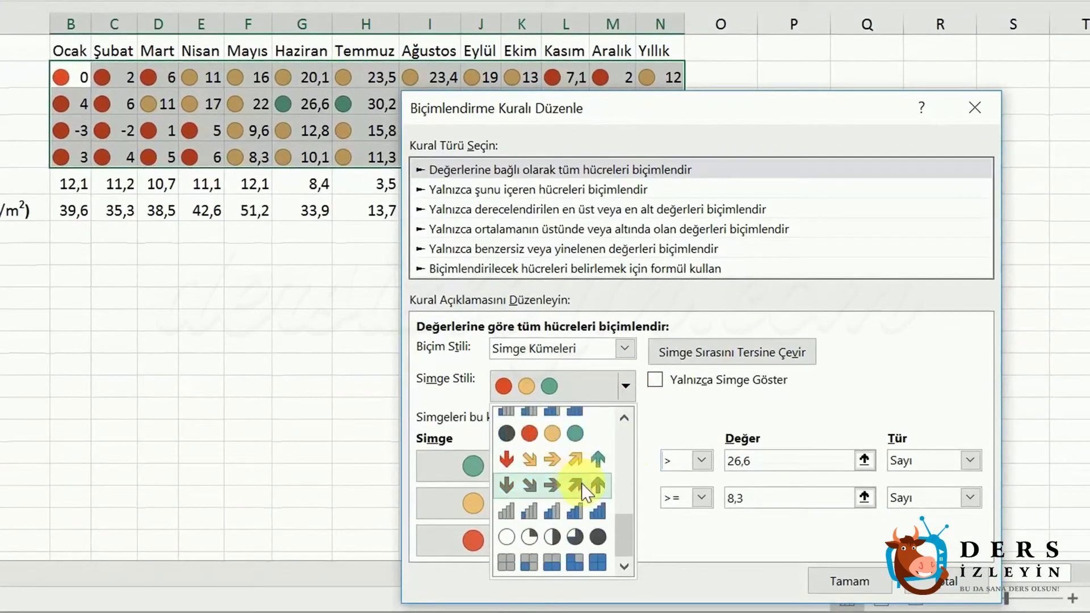
click(592, 557)
drag(733, 108, 767, 8)
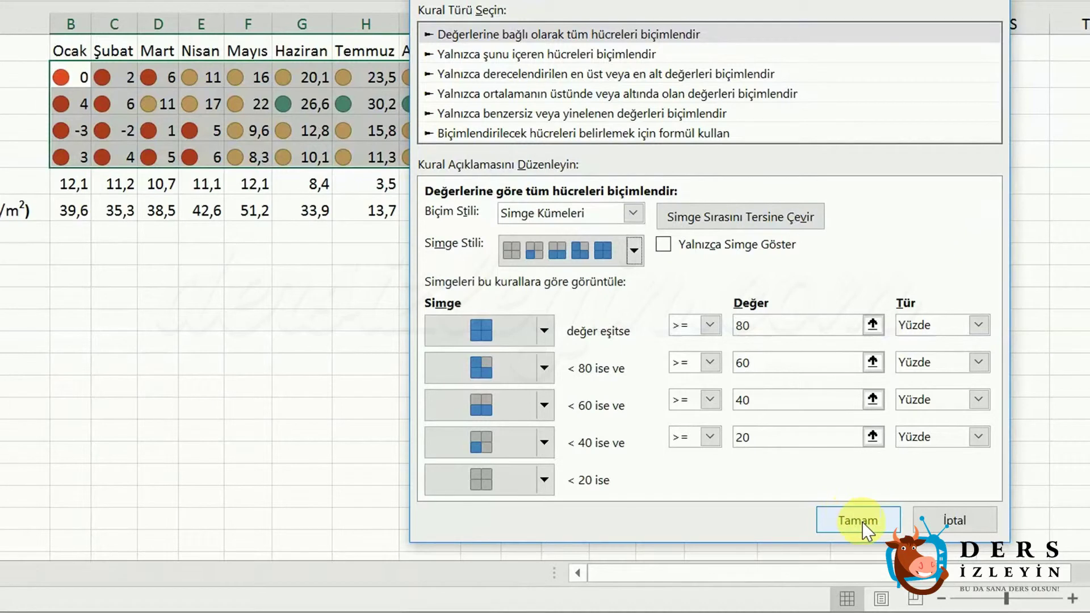
mouse_move(653, 9)
mouse_down()
mouse_move(761, 3)
mouse_move(726, 0)
mouse_up()
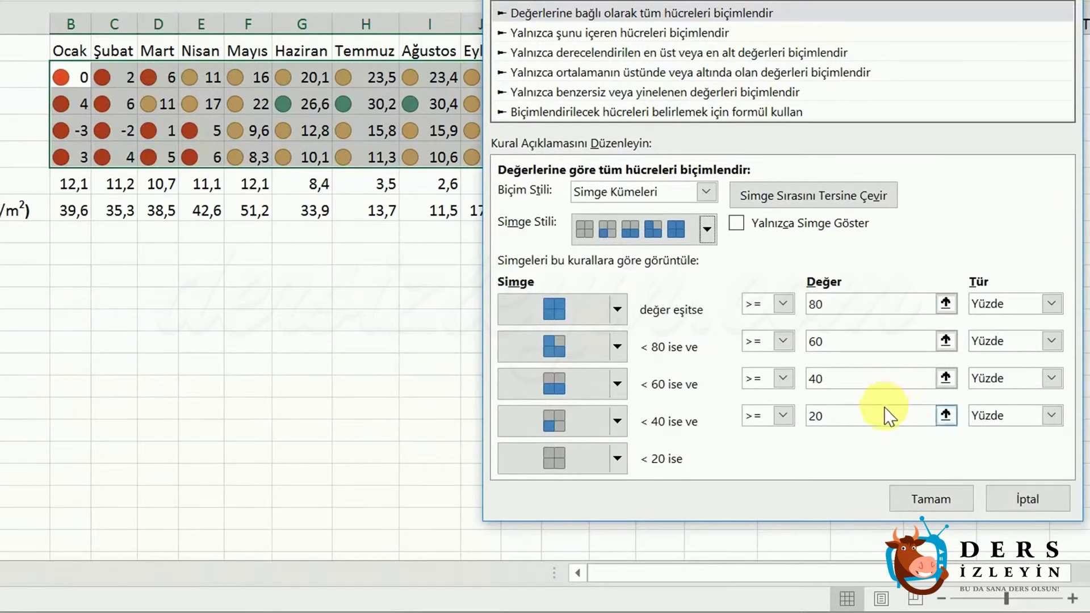
click(941, 501)
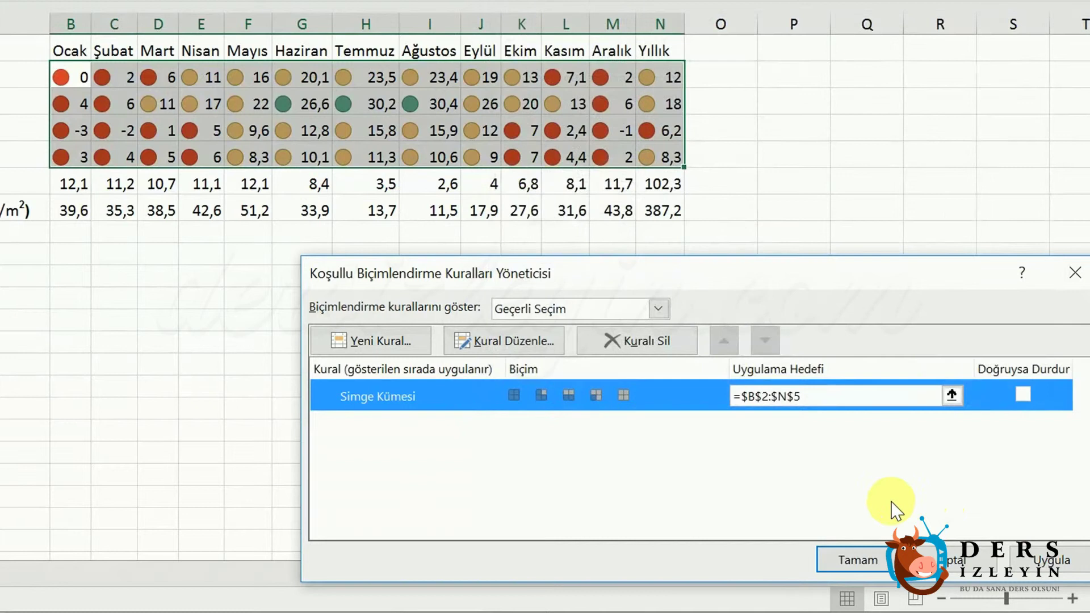
click(1050, 560)
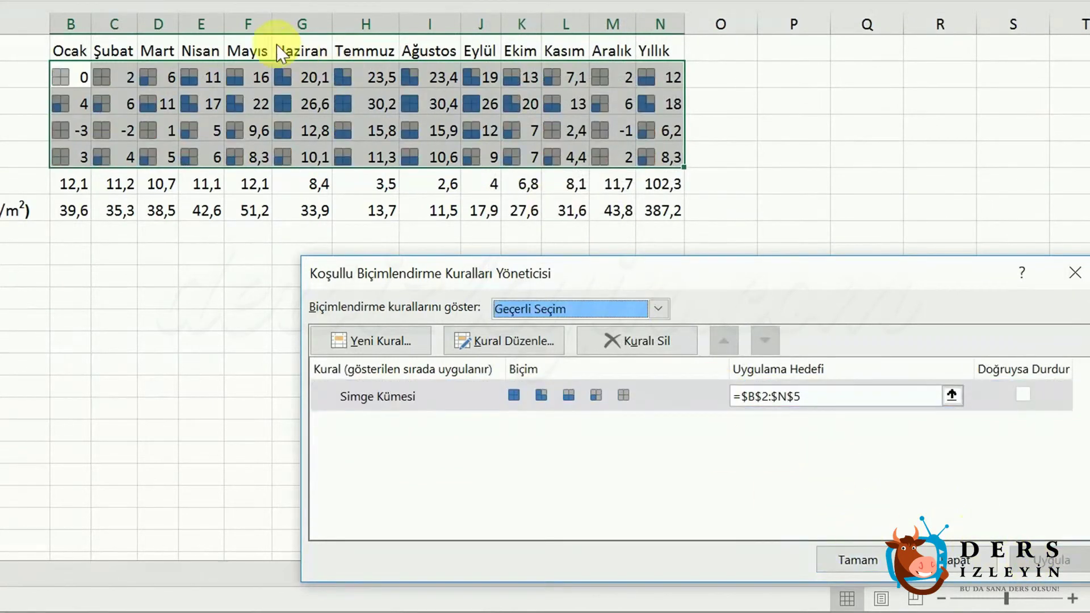
drag(473, 278, 375, 283)
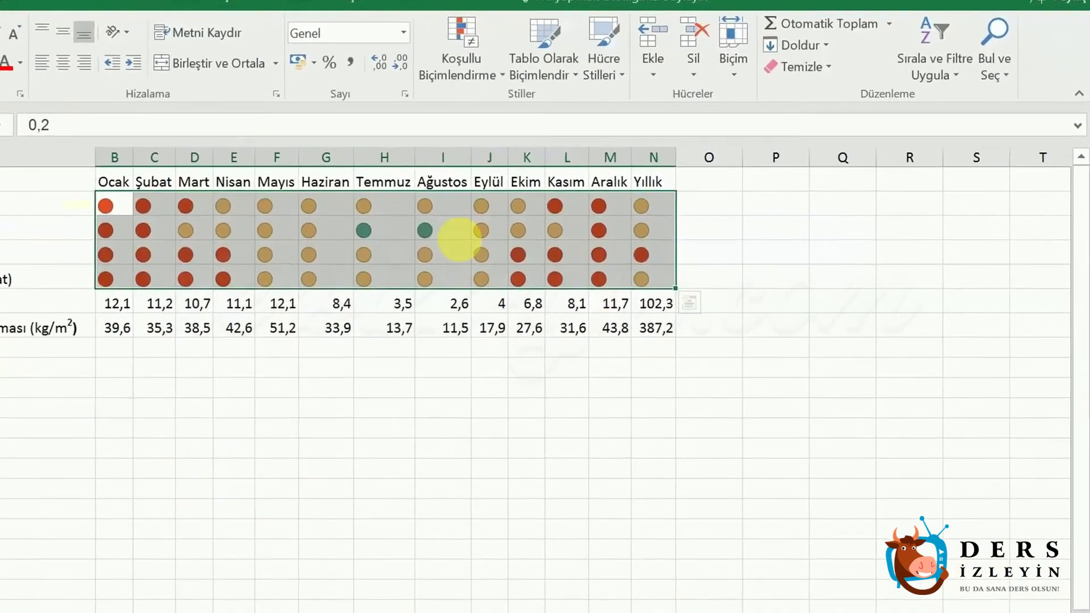
Step: Preview the Conditional Formatting Color Scales options without adding one
click(463, 66)
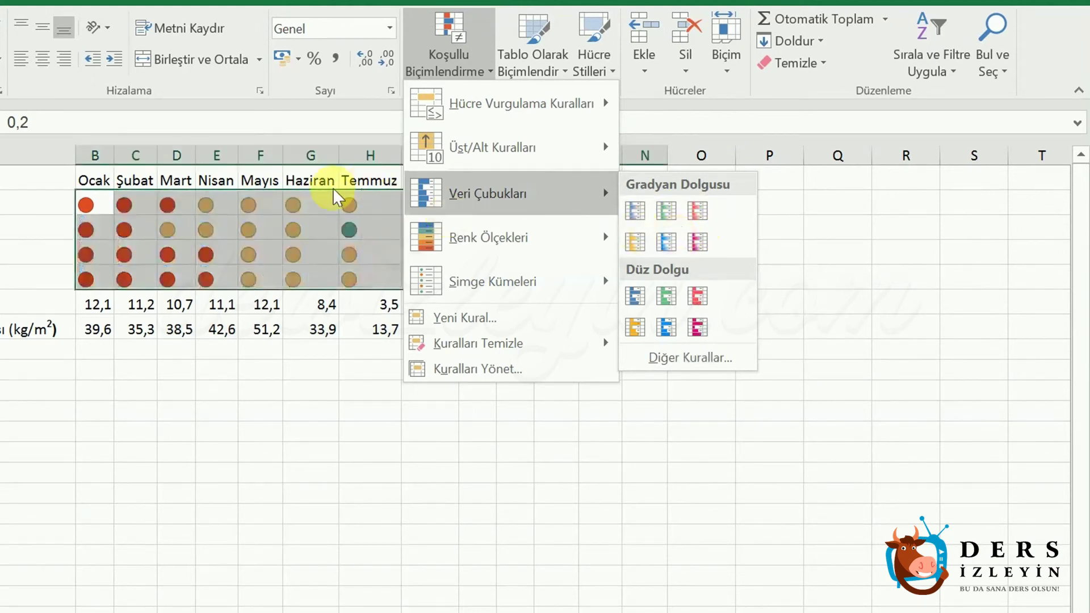
mouse_move(502, 236)
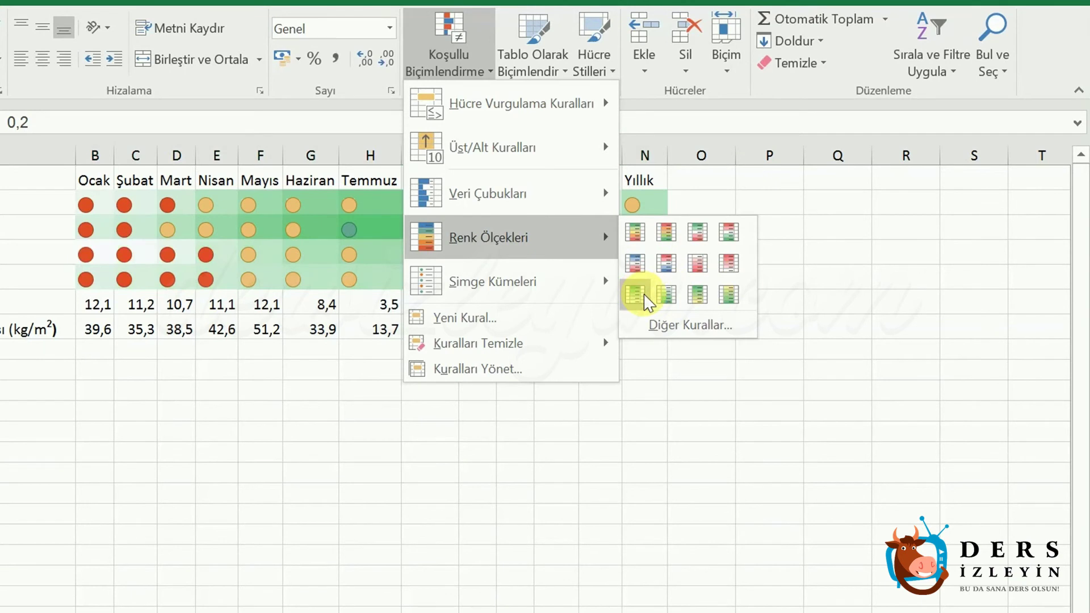
Step: Clear all formats from B2:N5, leaving plain temperature values without icons
click(324, 329)
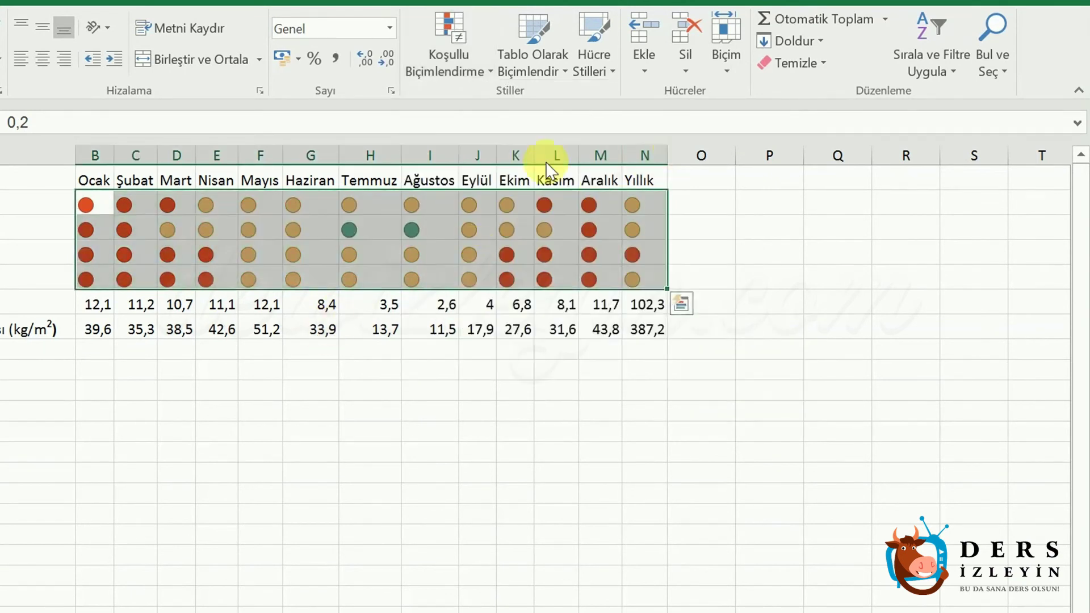
click(795, 63)
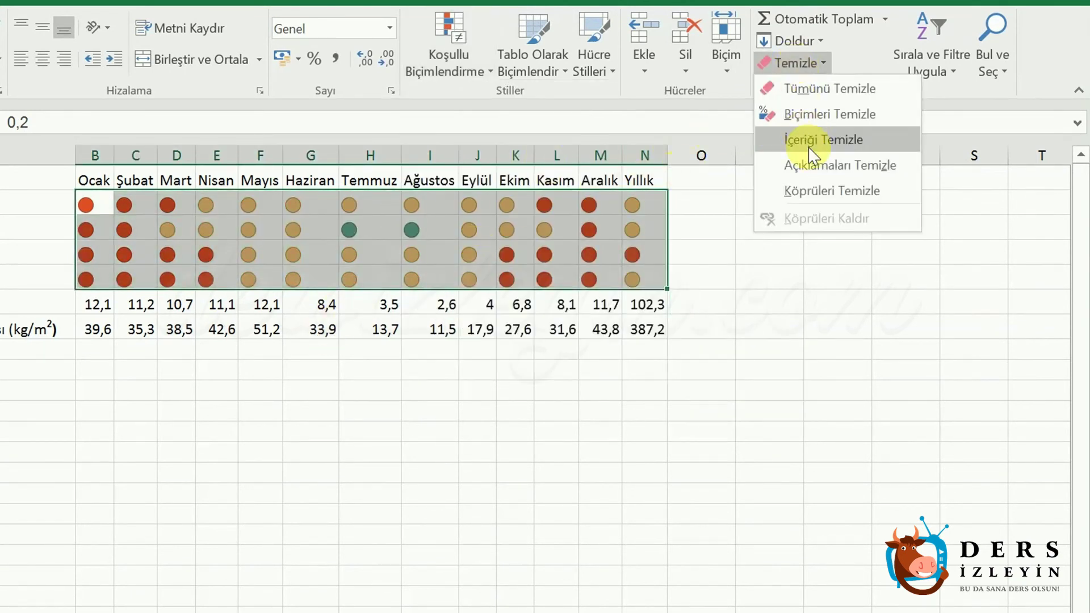
click(821, 114)
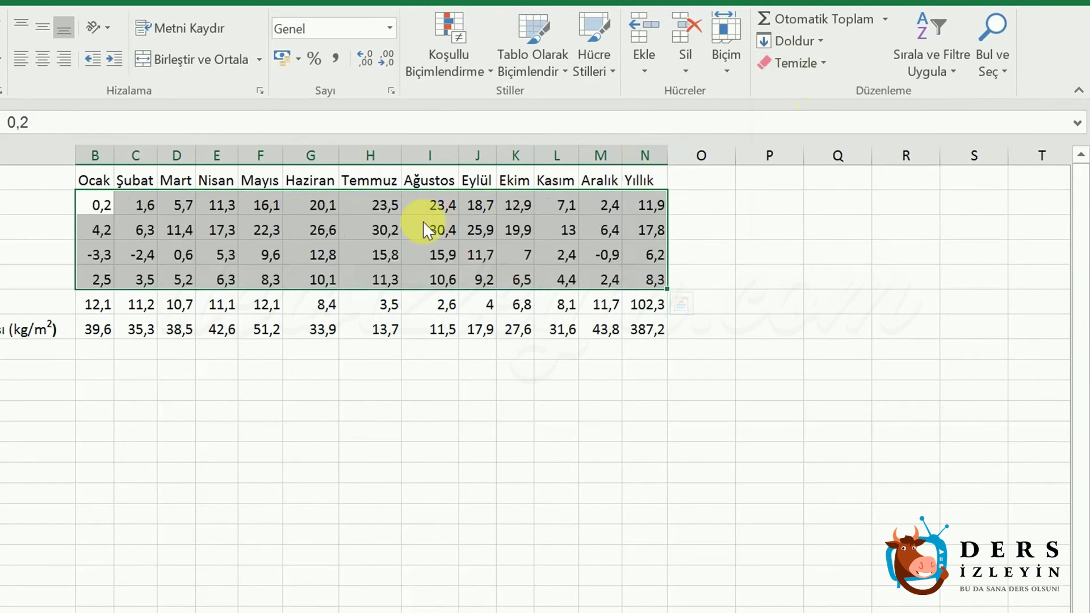
click(793, 63)
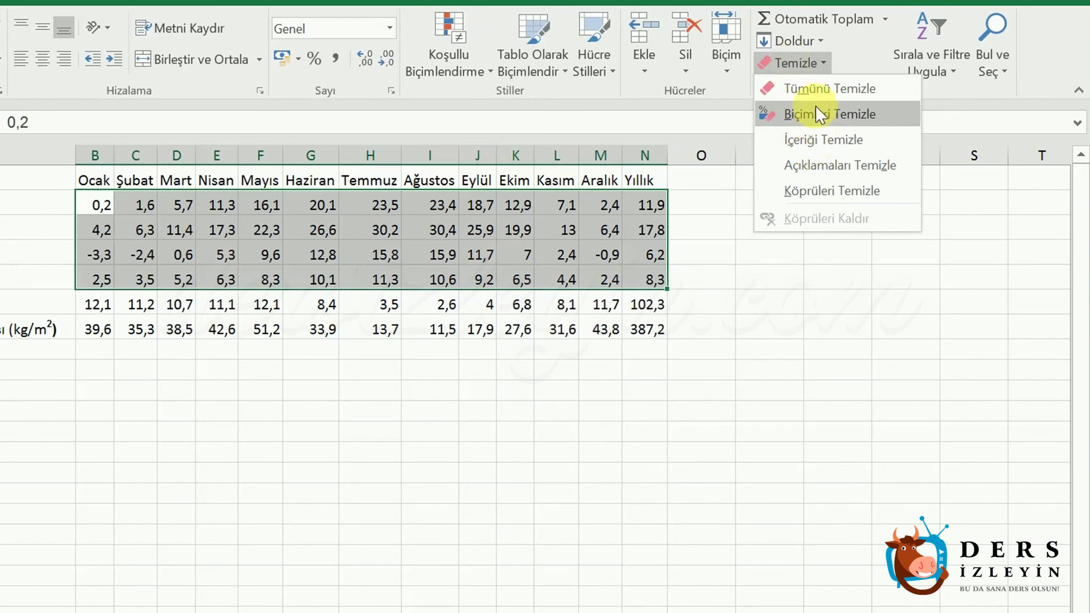
click(440, 54)
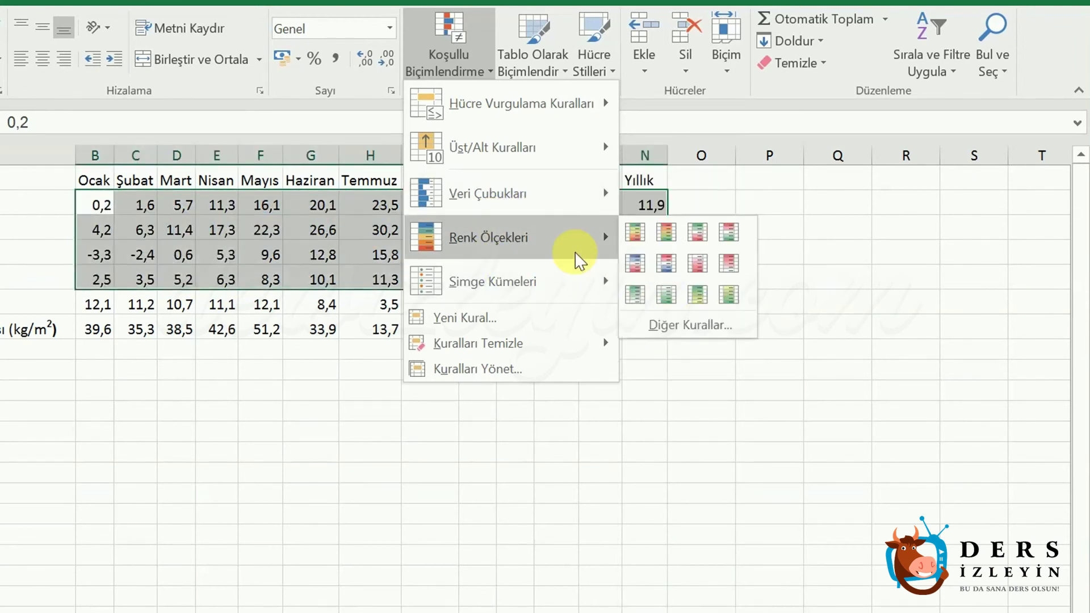
mouse_move(492, 281)
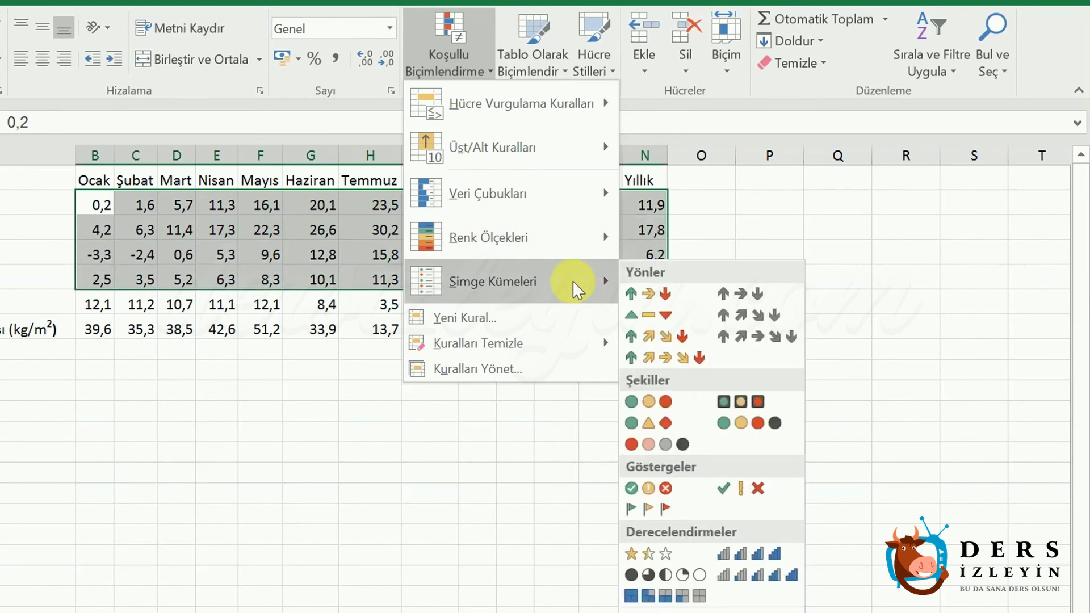
Step: Start a new icon-set rule via Icon Sets > More Rules, with default three circles
click(681, 610)
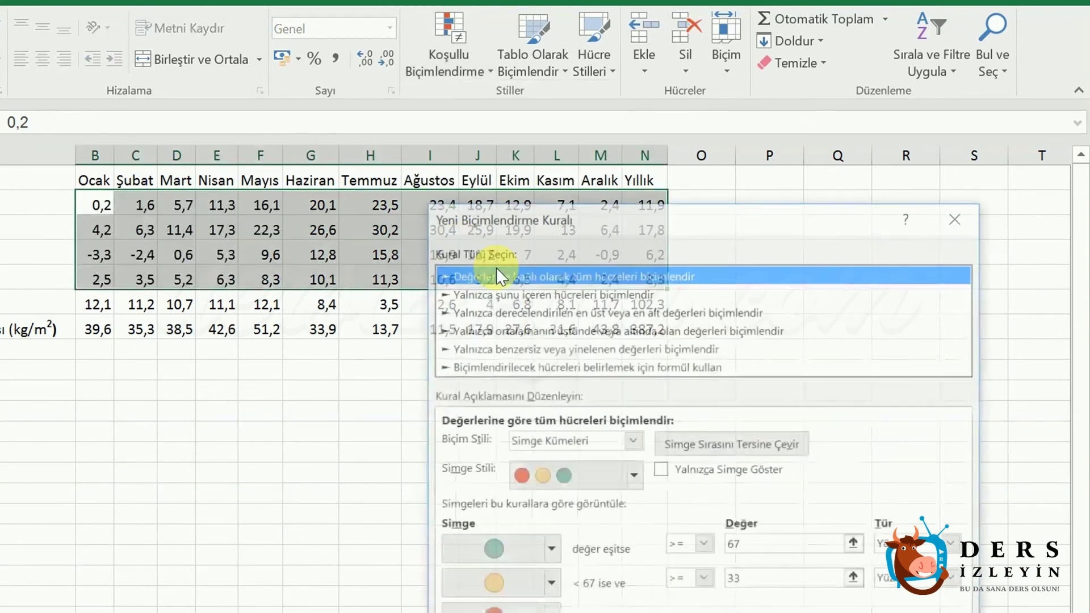
drag(607, 219, 588, 175)
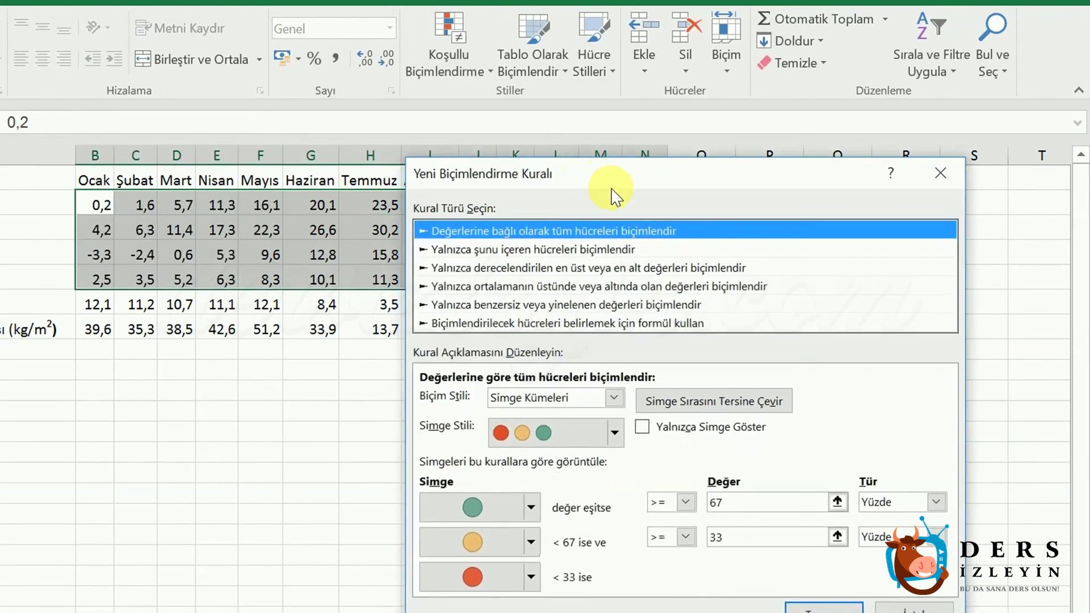